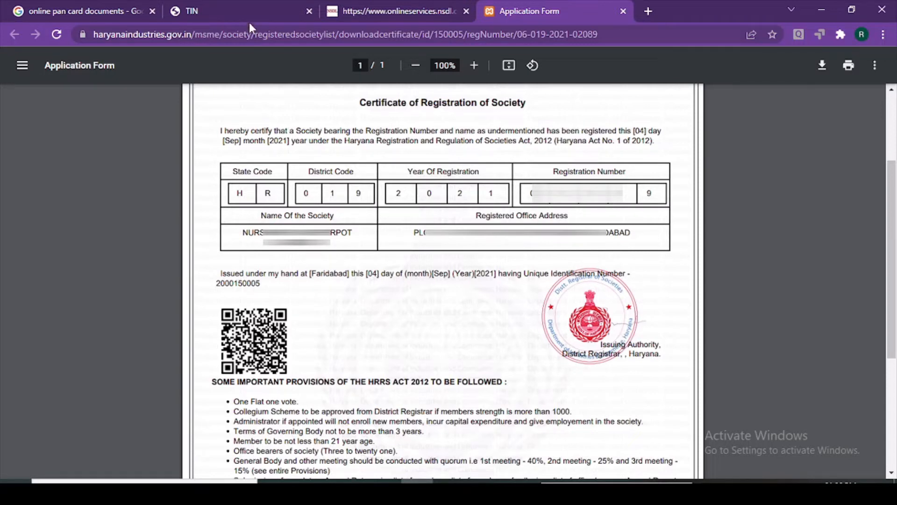
# Switch to the TIN-NSDL tab and browse the PAN Documents Required page
pyautogui.click(248, 8)
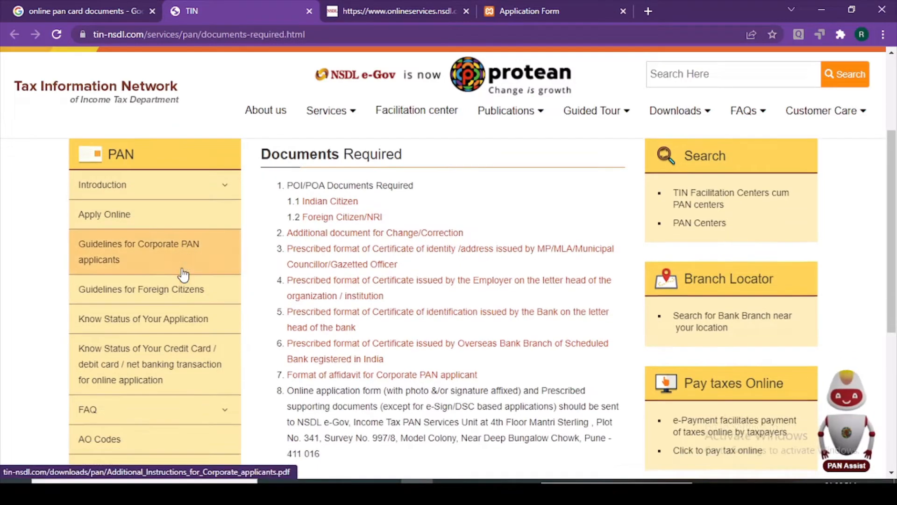
pyautogui.scroll(-1, 424, 314)
pyautogui.scroll(-2, 427, 318)
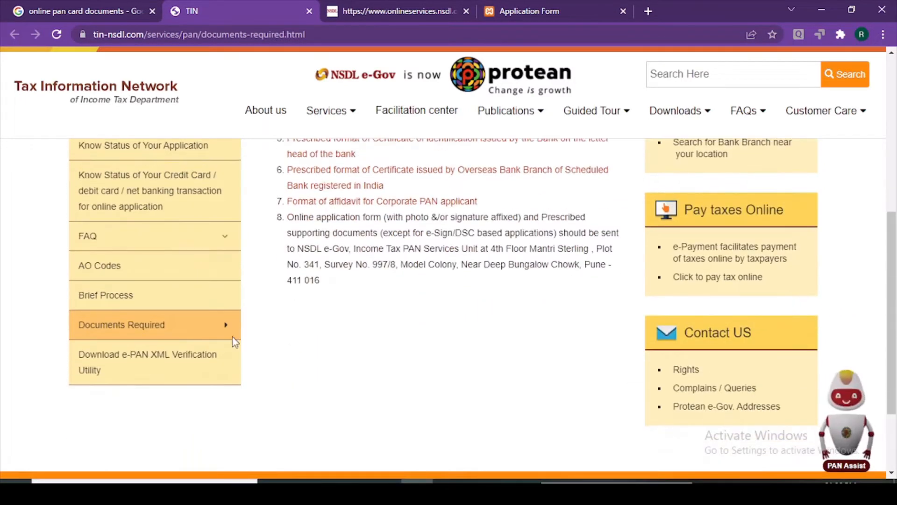
pyautogui.scroll(3, 369, 319)
pyautogui.scroll(-5, 372, 326)
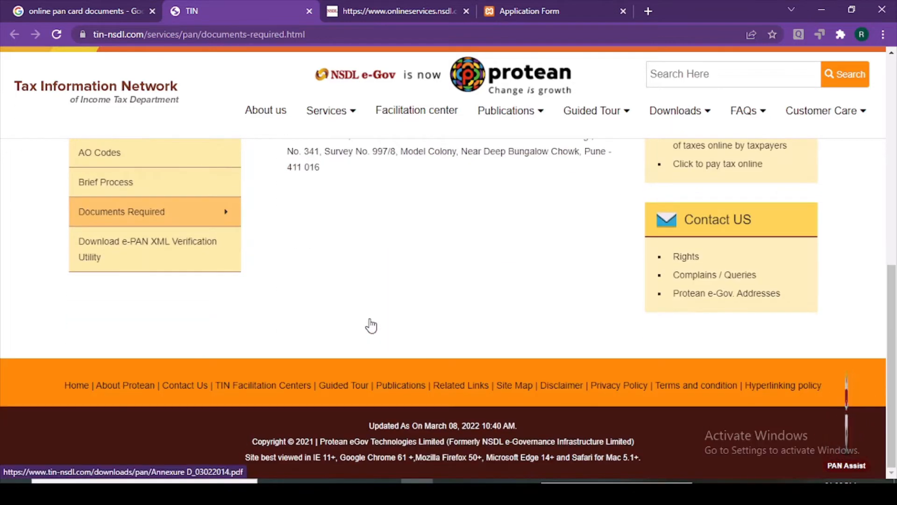
pyautogui.scroll(3, 371, 323)
pyautogui.scroll(2, 367, 313)
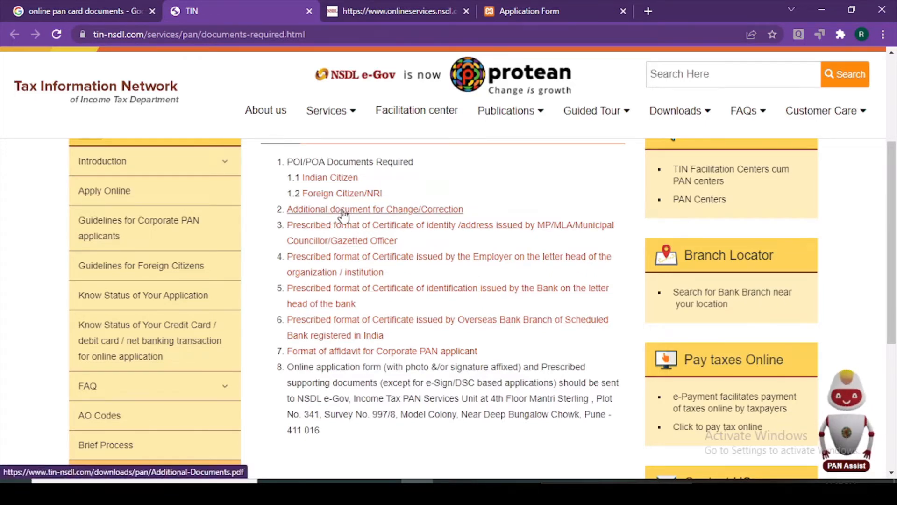
pyautogui.scroll(2, 327, 224)
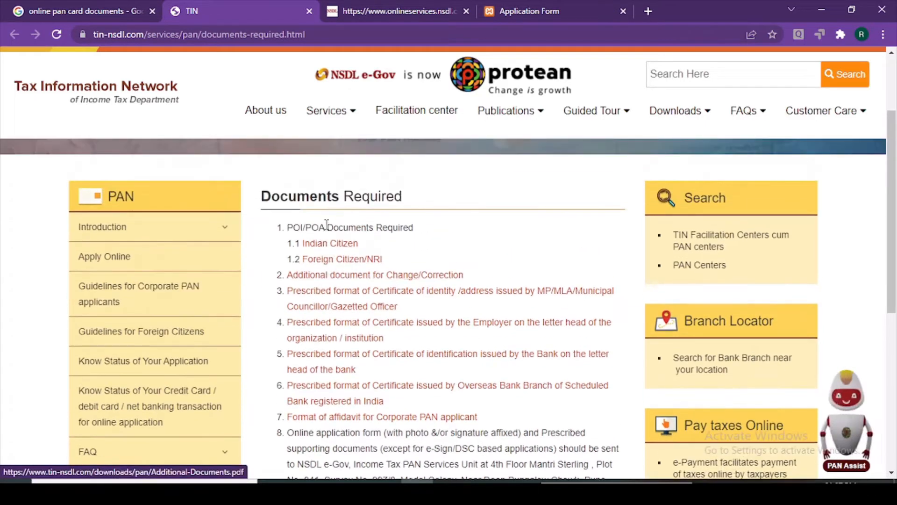
pyautogui.scroll(-2, 402, 257)
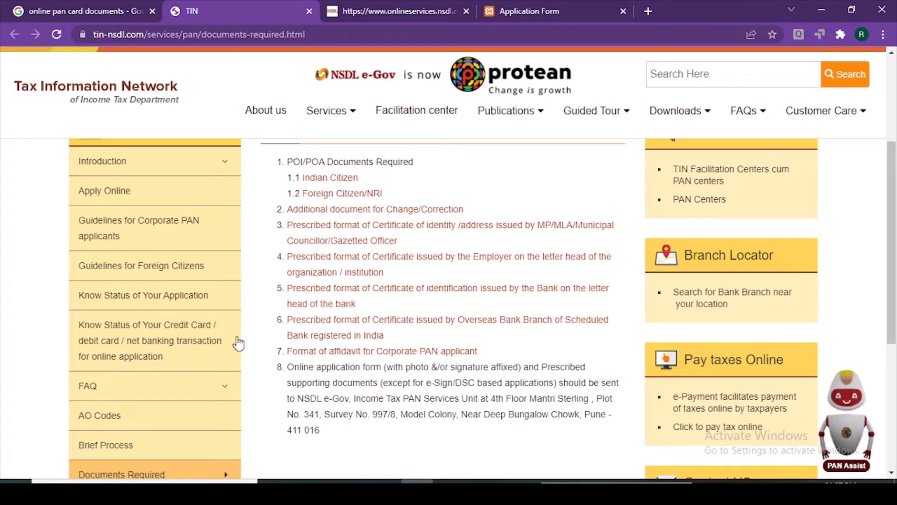
pyautogui.scroll(-2, 204, 405)
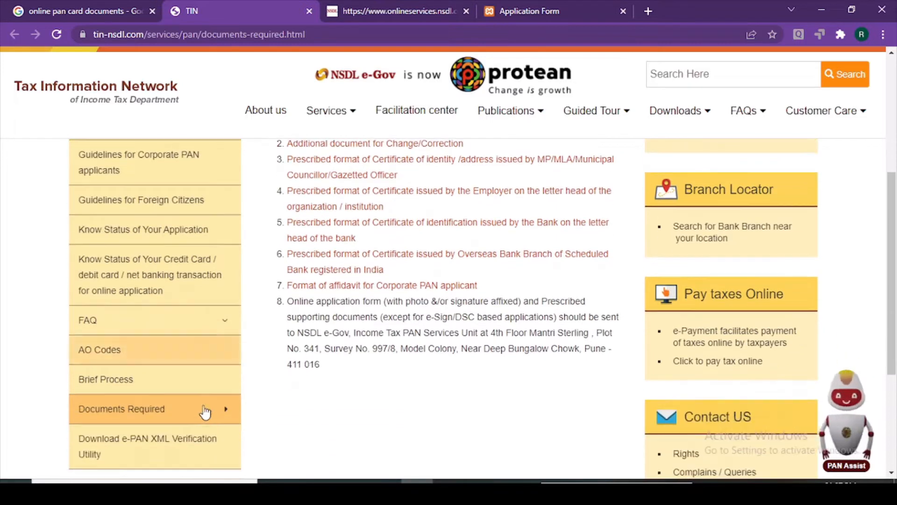
# Reload Documents Required from the PAN sidebar and review the POI/POA proof list
pyautogui.click(227, 413)
pyautogui.scroll(-3, 273, 372)
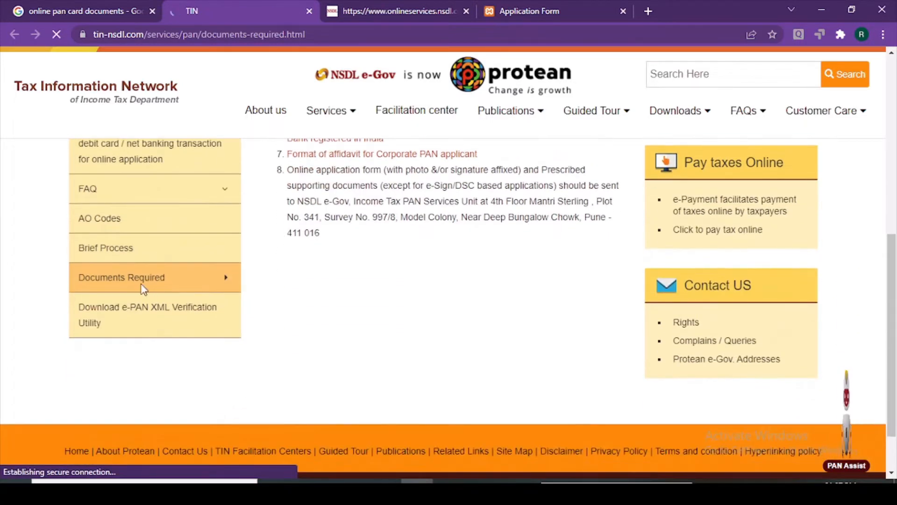
pyautogui.scroll(-7, 367, 345)
pyautogui.scroll(4, 367, 341)
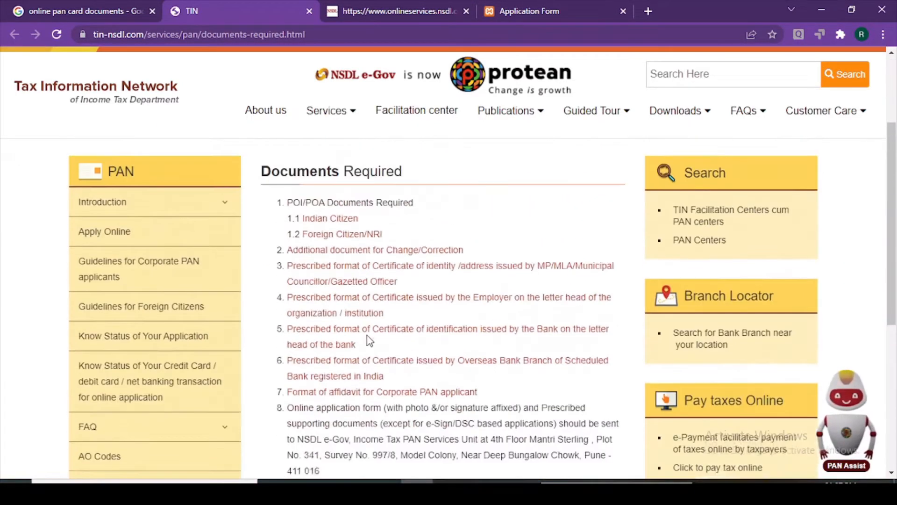
# Open the 'Indian Citizen' document list and scroll through the acceptable proofs
pyautogui.click(333, 226)
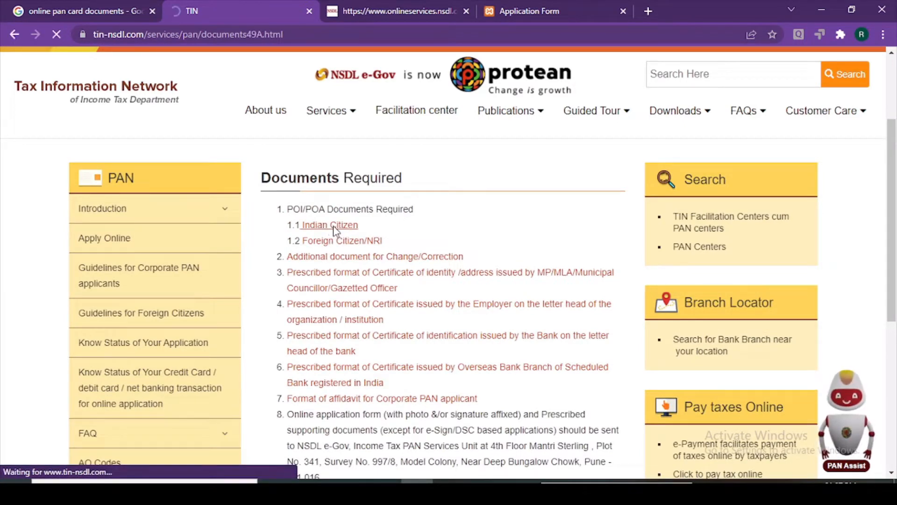
pyautogui.scroll(-10, 333, 225)
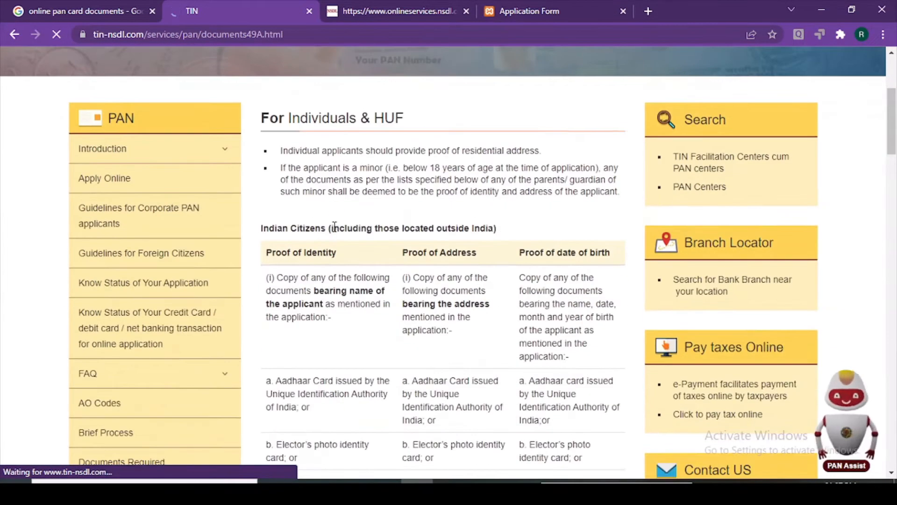
pyautogui.scroll(-10, 333, 245)
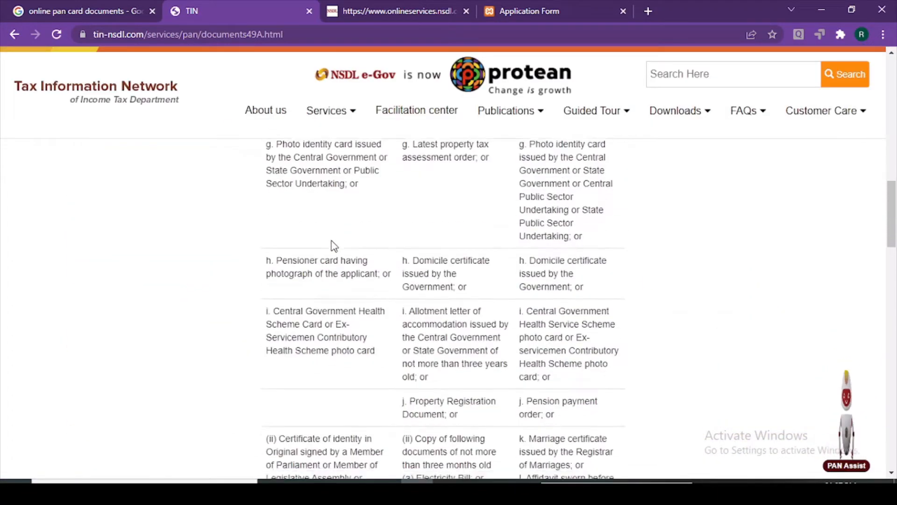
pyautogui.scroll(-10, 333, 246)
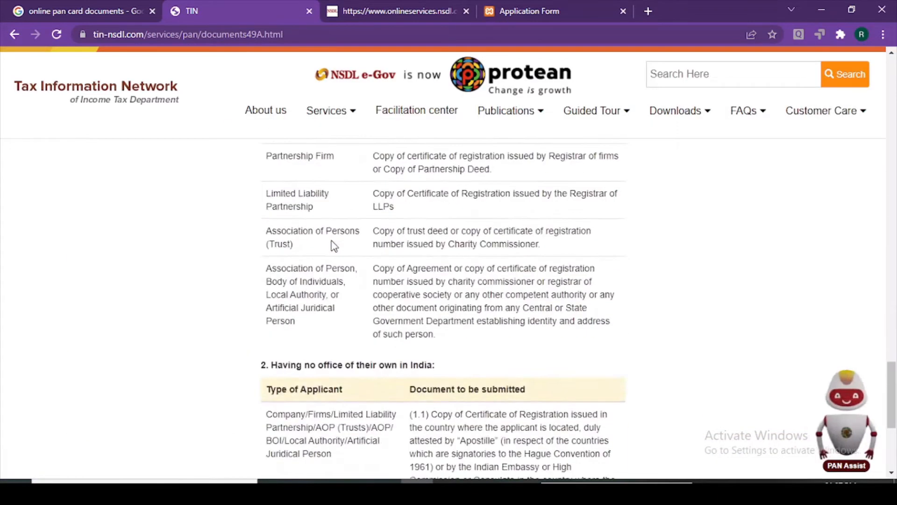
pyautogui.scroll(5, 333, 241)
pyautogui.scroll(-2, 333, 241)
pyautogui.scroll(1, 333, 241)
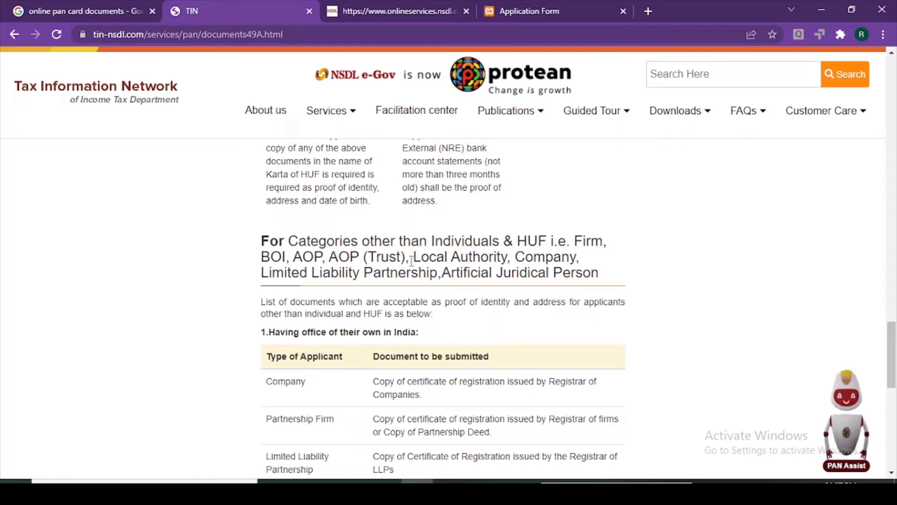
# Note the AOP entries in the 'For Categories other than Individuals & HUF' table, then return to the registration certificate
pyautogui.moveTo(403, 256); pyautogui.dragTo(349, 256)
pyautogui.click(334, 256)
pyautogui.scroll(-1, 471, 313)
pyautogui.scroll(-5, 327, 313)
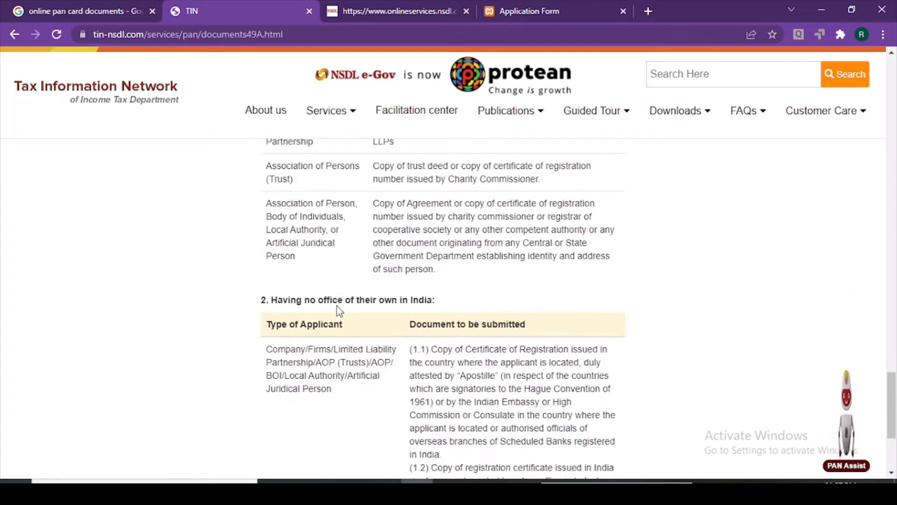
pyautogui.scroll(-3, 339, 309)
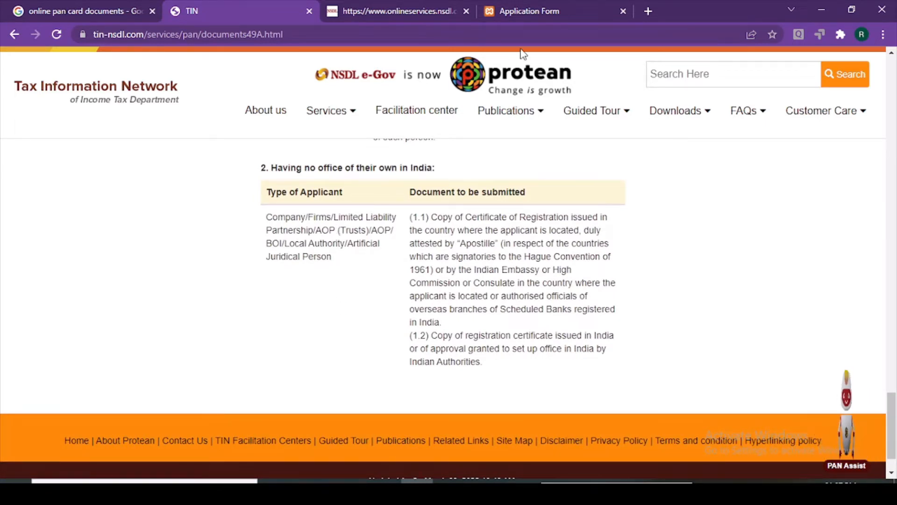
pyautogui.click(550, 5)
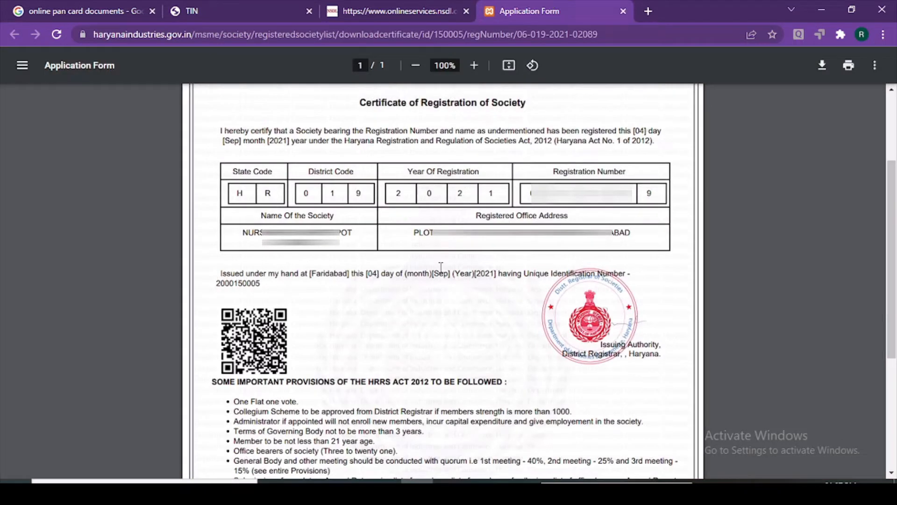
# Highlight 'Association of Persons (Trust)' and 'Association of Person' in the documents categories table
pyautogui.click(262, 7)
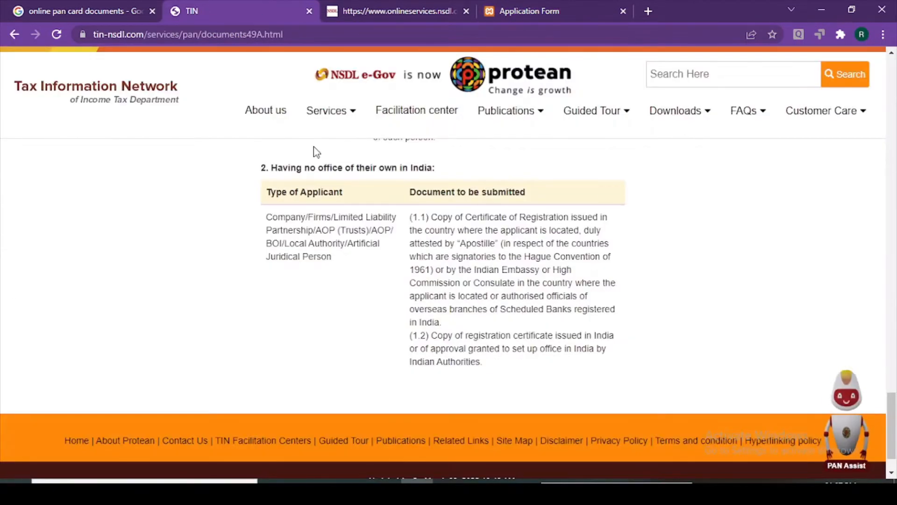
pyautogui.moveTo(331, 110)
pyautogui.scroll(3, 378, 339)
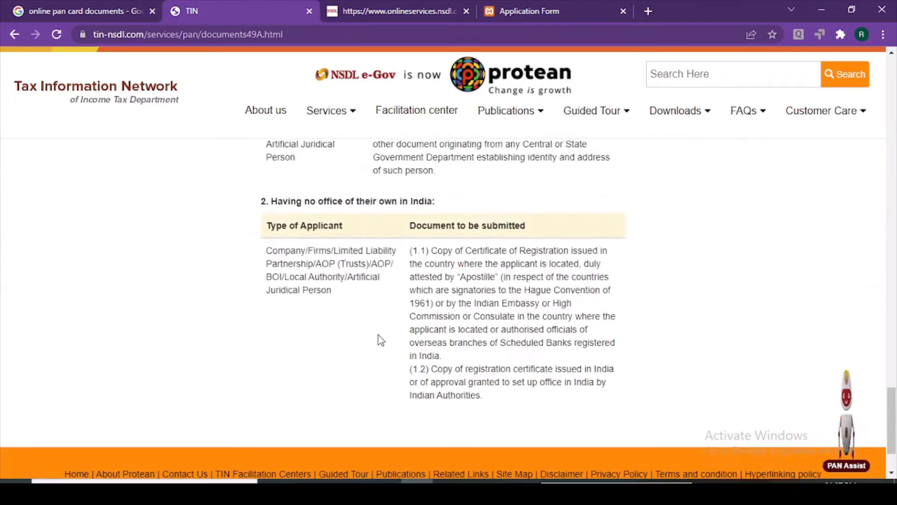
pyautogui.scroll(7, 378, 335)
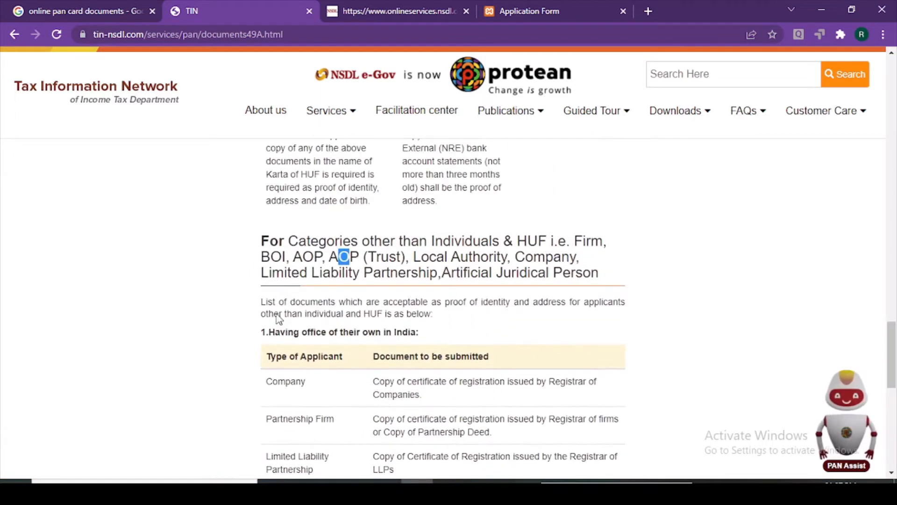
pyautogui.scroll(-2, 262, 345)
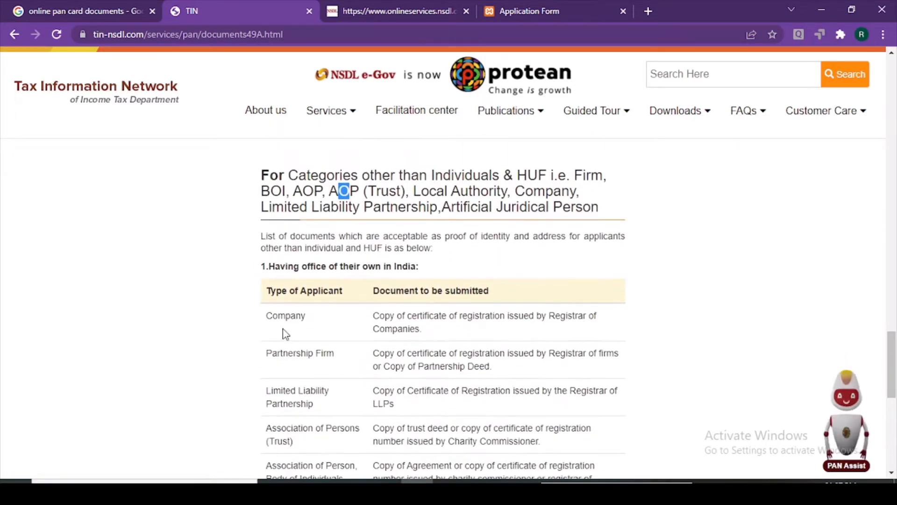
pyautogui.scroll(-2, 283, 327)
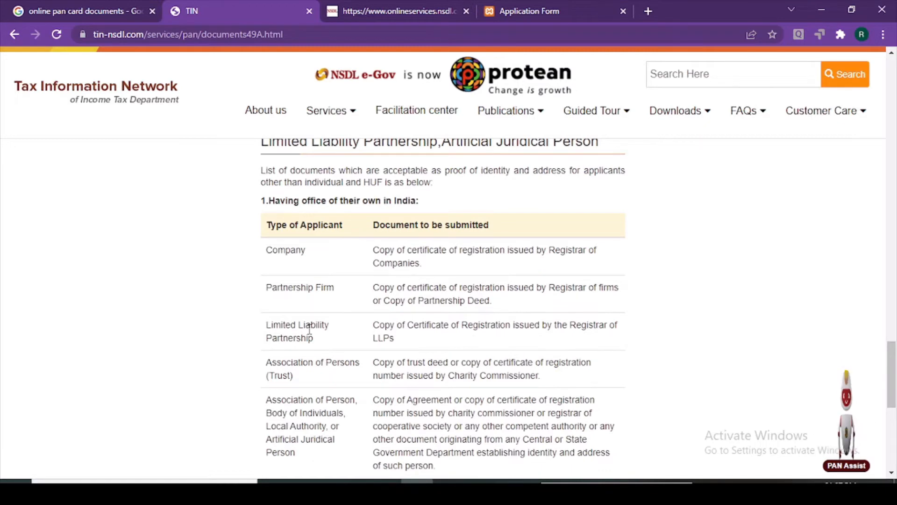
pyautogui.scroll(-2, 324, 327)
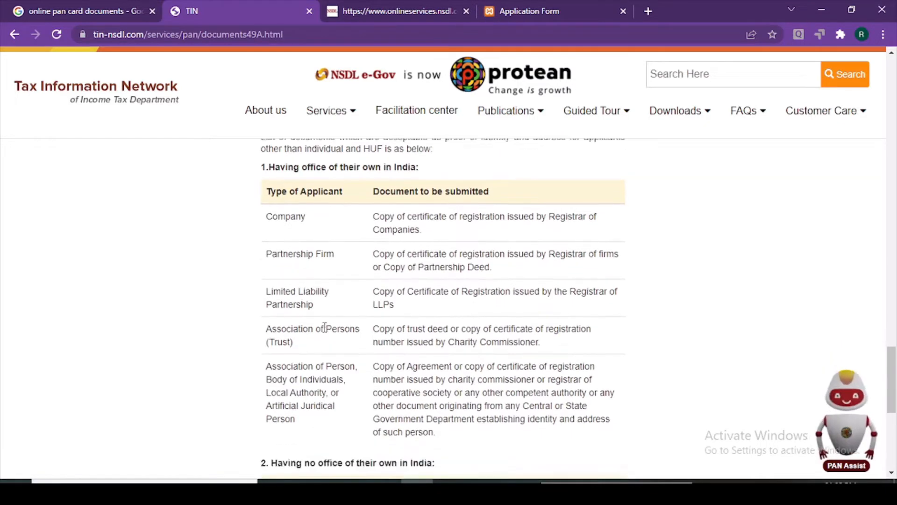
pyautogui.scroll(-1, 325, 328)
pyautogui.moveTo(266, 295); pyautogui.dragTo(300, 317)
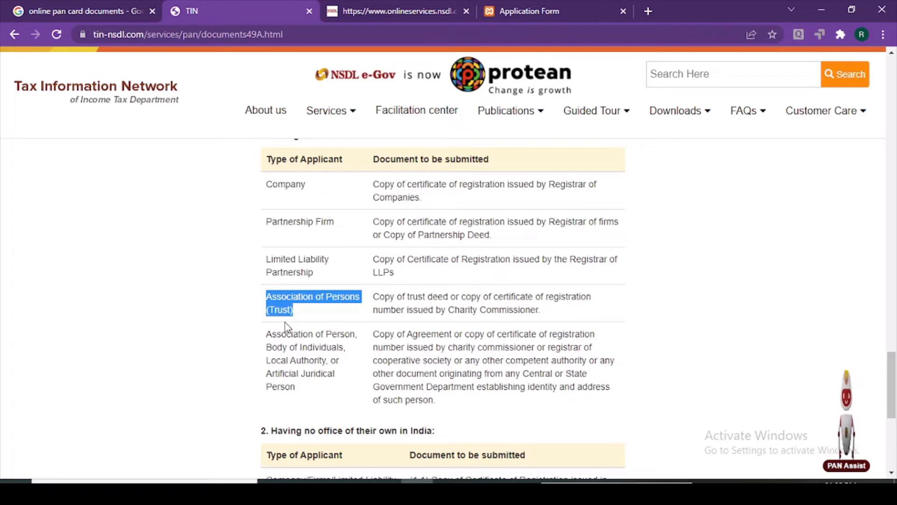
pyautogui.click(283, 319)
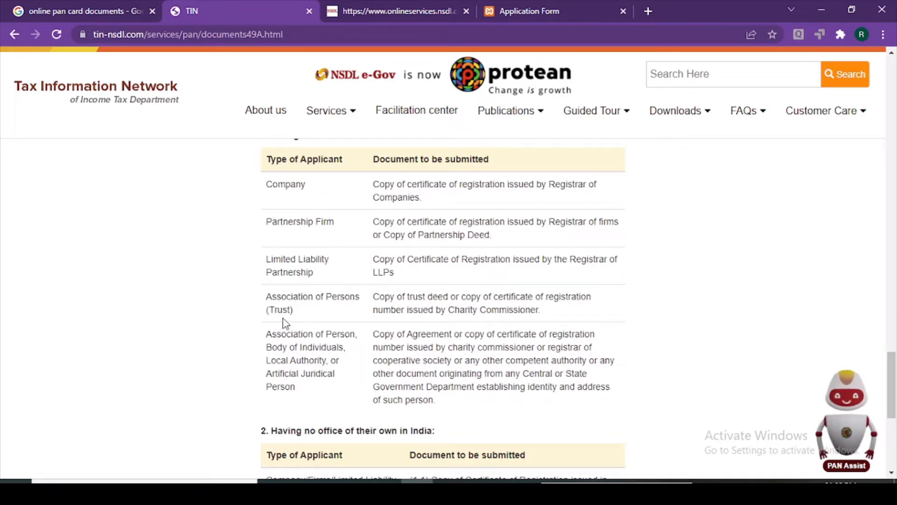
pyautogui.moveTo(358, 334); pyautogui.dragTo(268, 335)
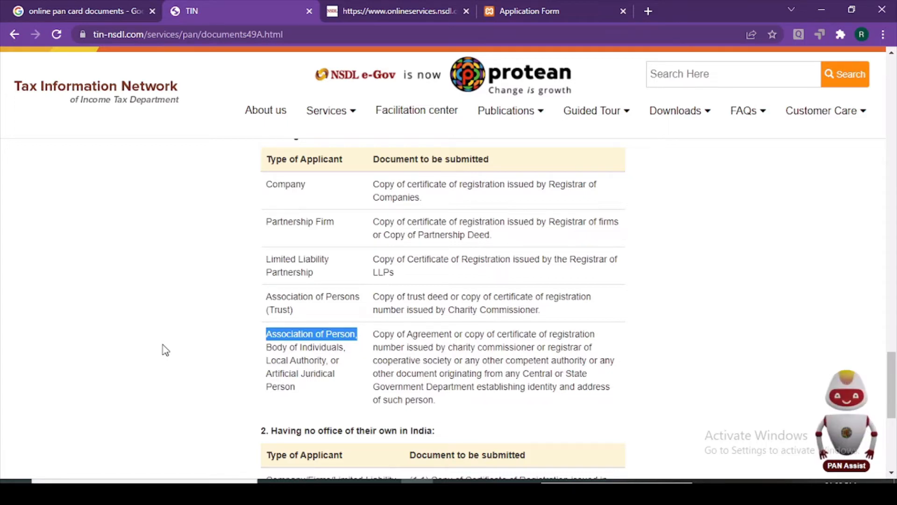
pyautogui.click(588, 9)
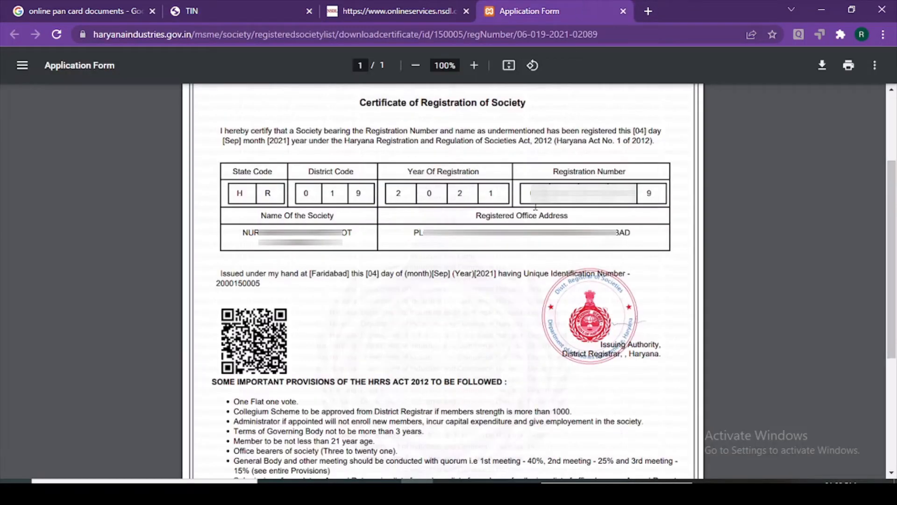
pyautogui.click(249, 2)
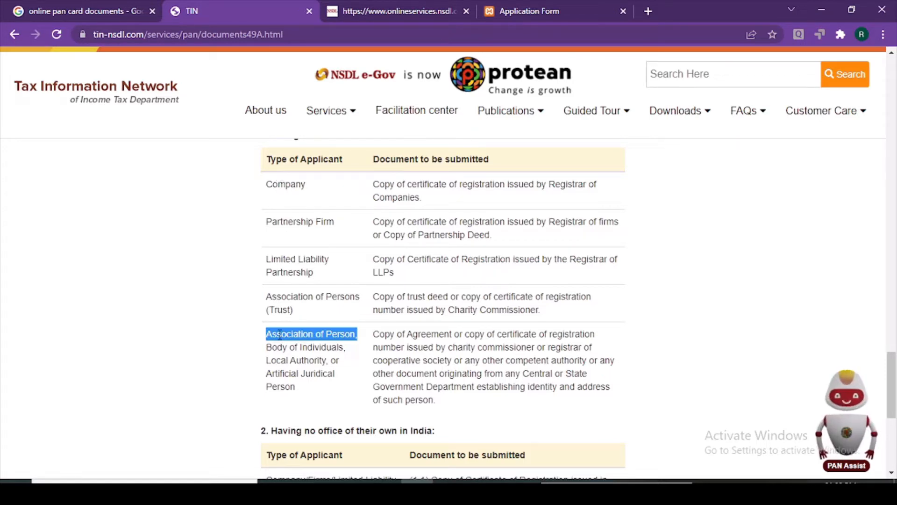
pyautogui.moveTo(266, 333); pyautogui.dragTo(356, 336)
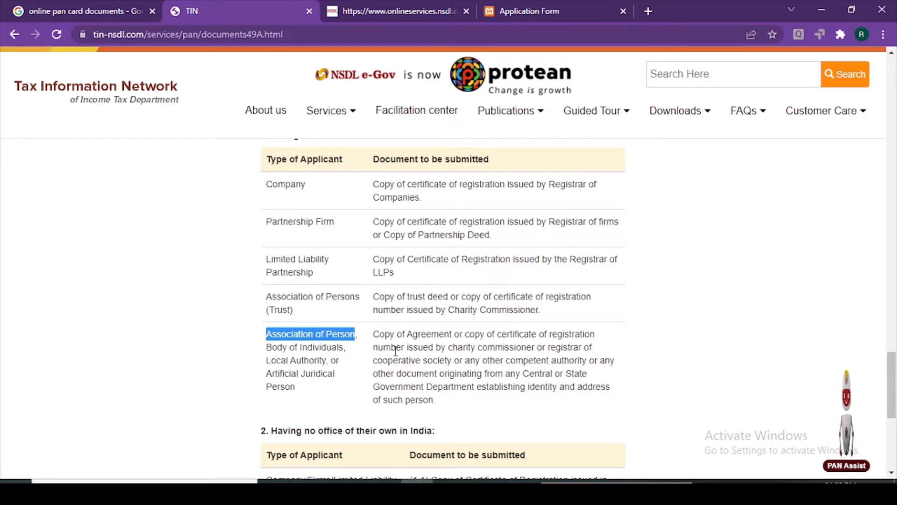
pyautogui.moveTo(497, 333); pyautogui.dragTo(453, 359)
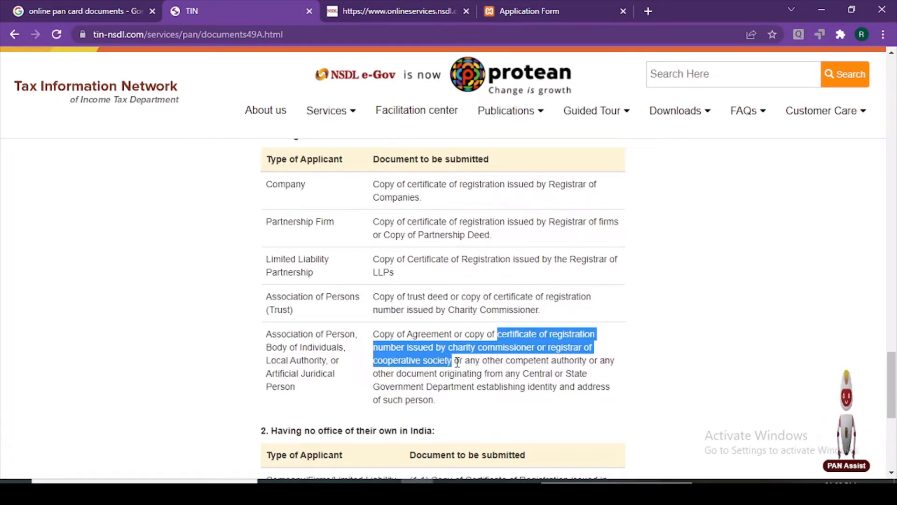
pyautogui.moveTo(357, 334); pyautogui.dragTo(267, 334)
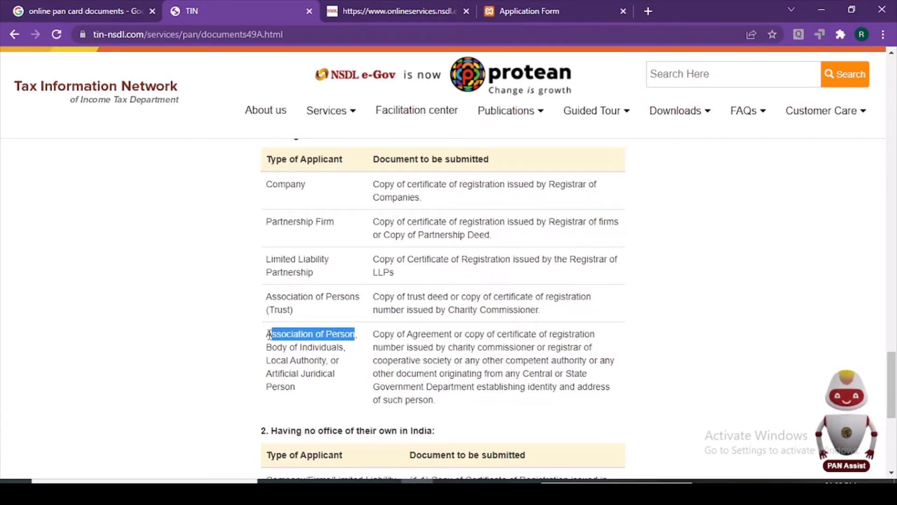
pyautogui.click(548, 6)
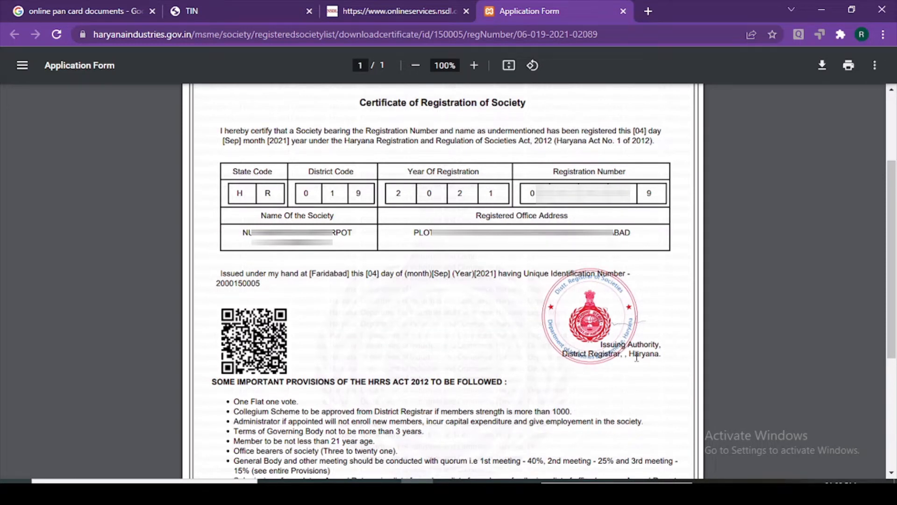
pyautogui.click(266, 7)
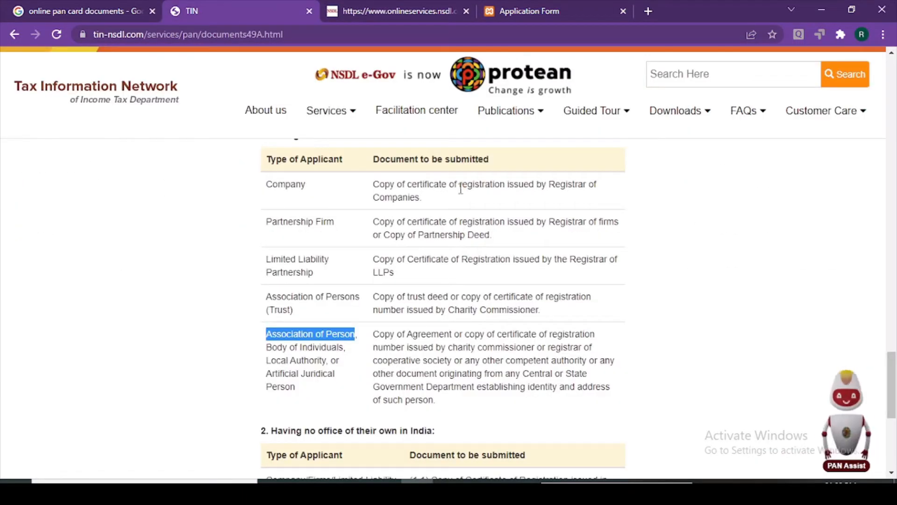
pyautogui.click(529, 10)
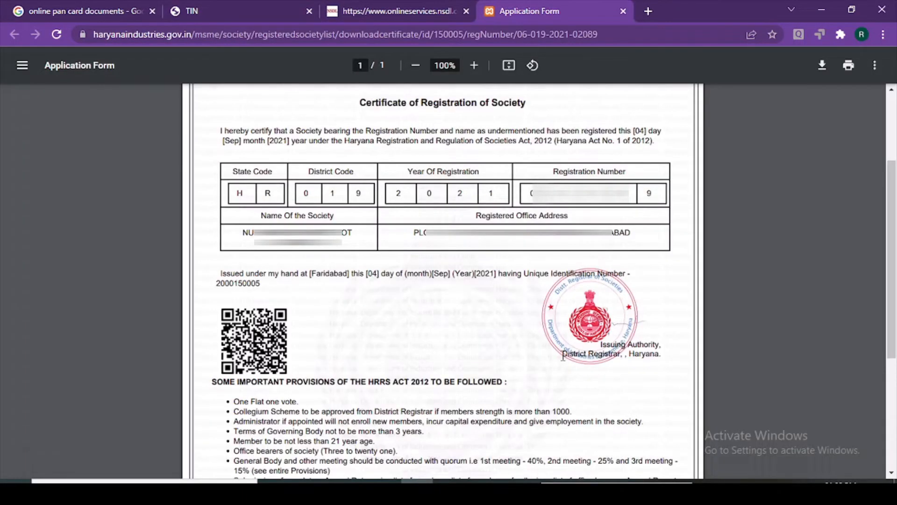
pyautogui.click(262, 1)
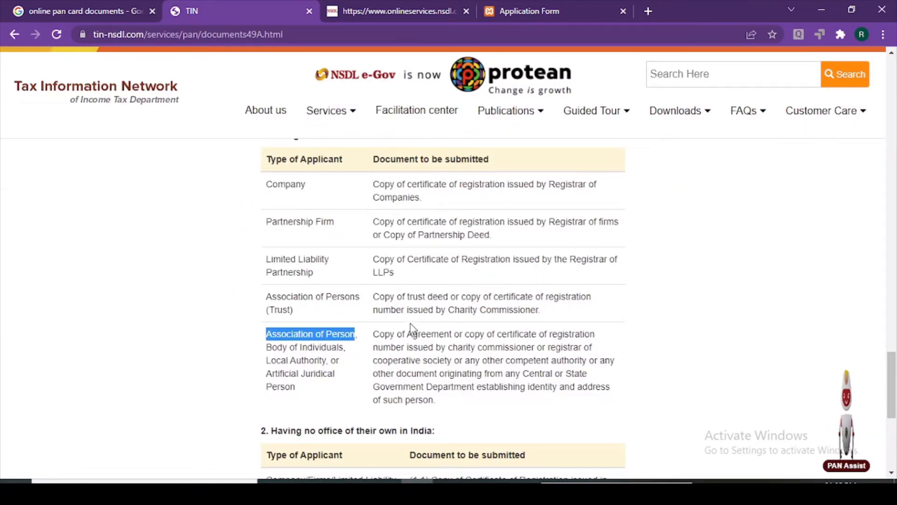
pyautogui.scroll(-3, 411, 326)
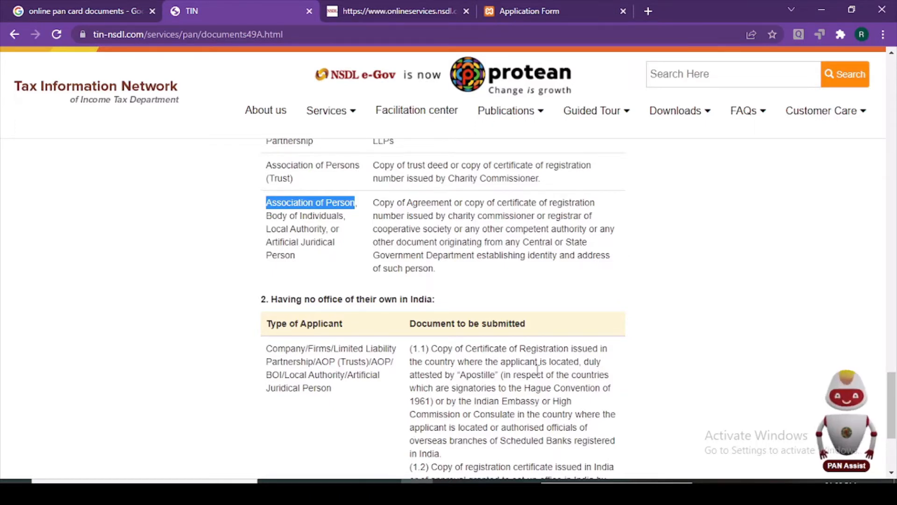
pyautogui.scroll(4, 455, 418)
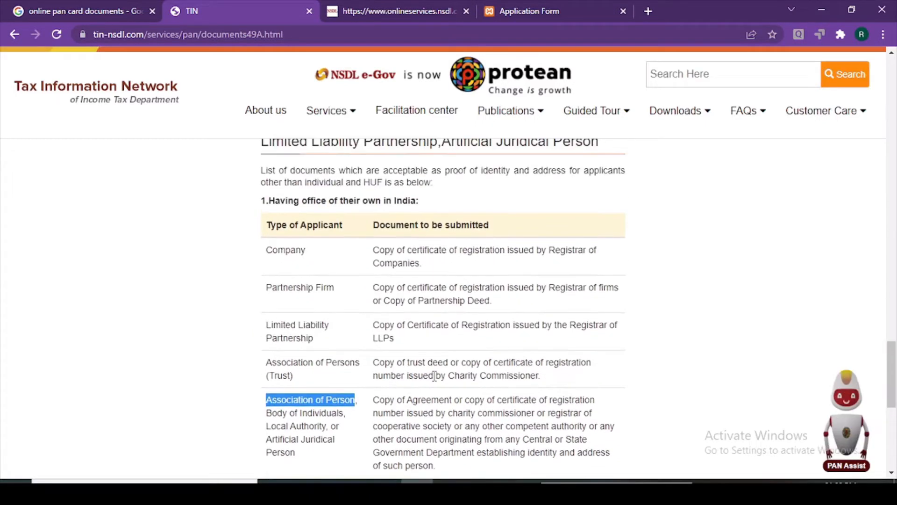
pyautogui.scroll(-1, 303, 221)
pyautogui.scroll(1, 303, 221)
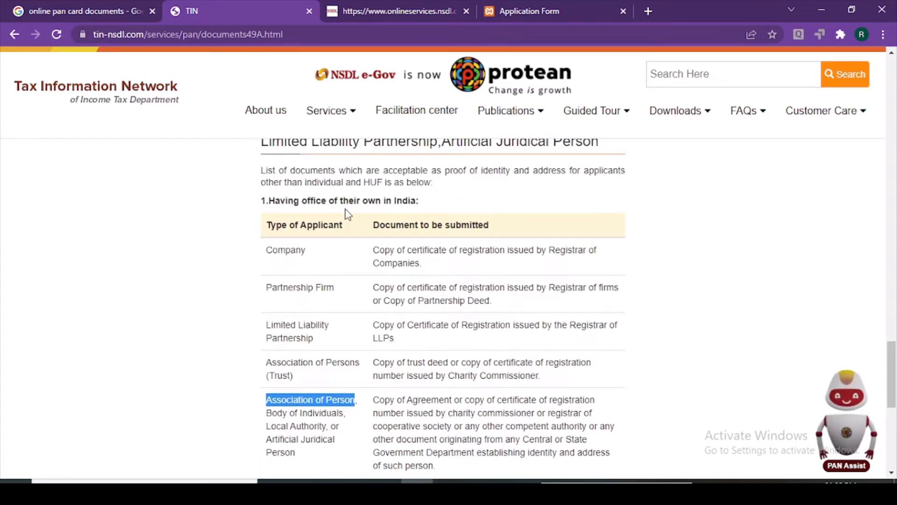
pyautogui.scroll(-1, 358, 255)
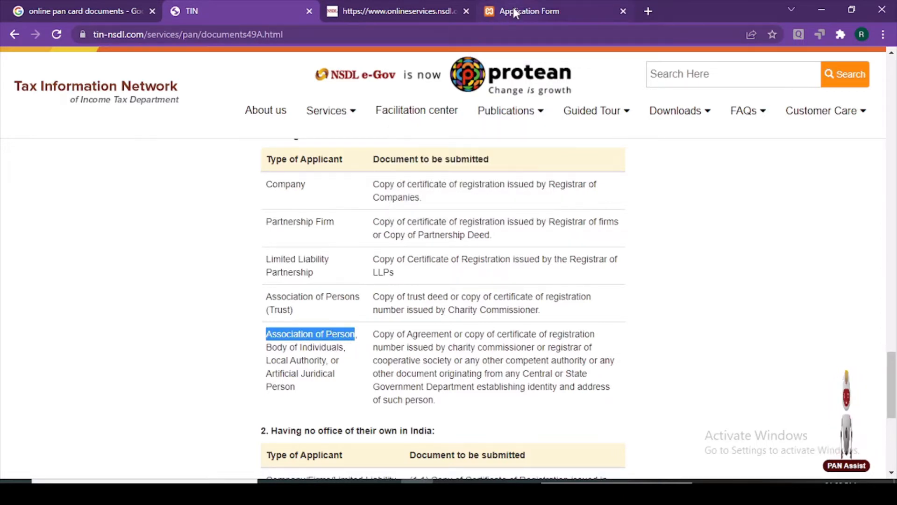
pyautogui.moveTo(293, 313)
pyautogui.mouseDown()
pyautogui.moveTo(257, 298)
pyautogui.moveTo(299, 311)
pyautogui.mouseUp()
pyautogui.click(267, 304)
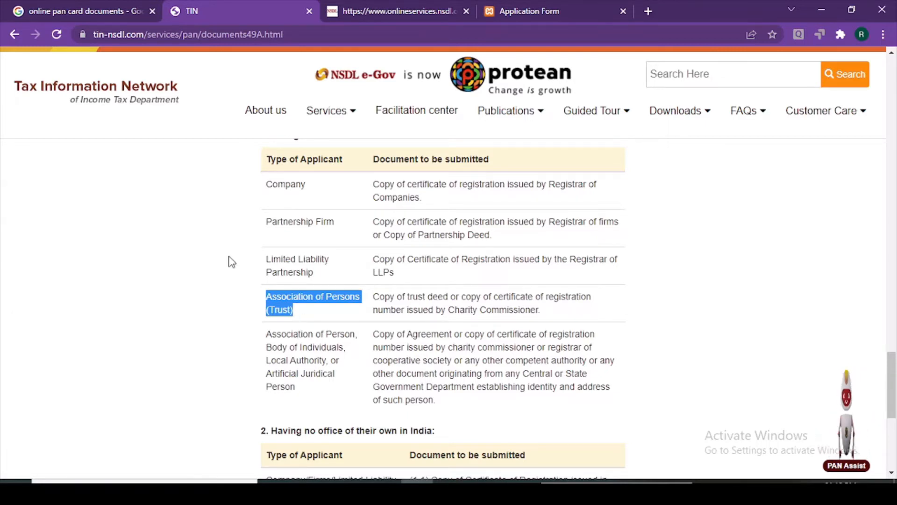
pyautogui.moveTo(358, 334); pyautogui.dragTo(263, 306)
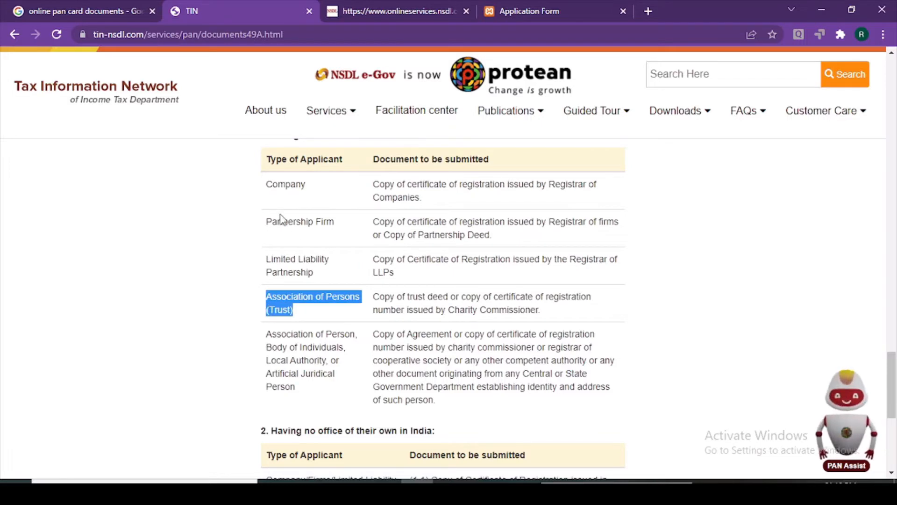
pyautogui.click(238, 201)
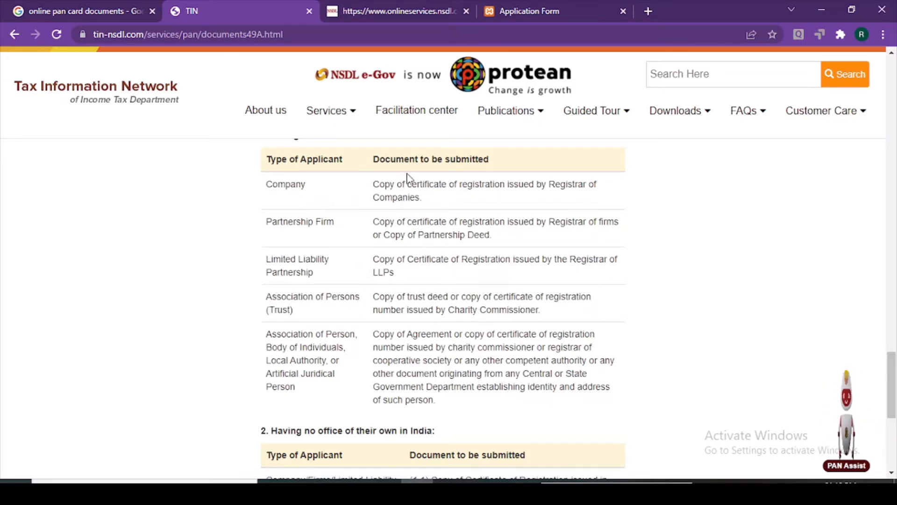
pyautogui.moveTo(552, 186); pyautogui.dragTo(532, 202)
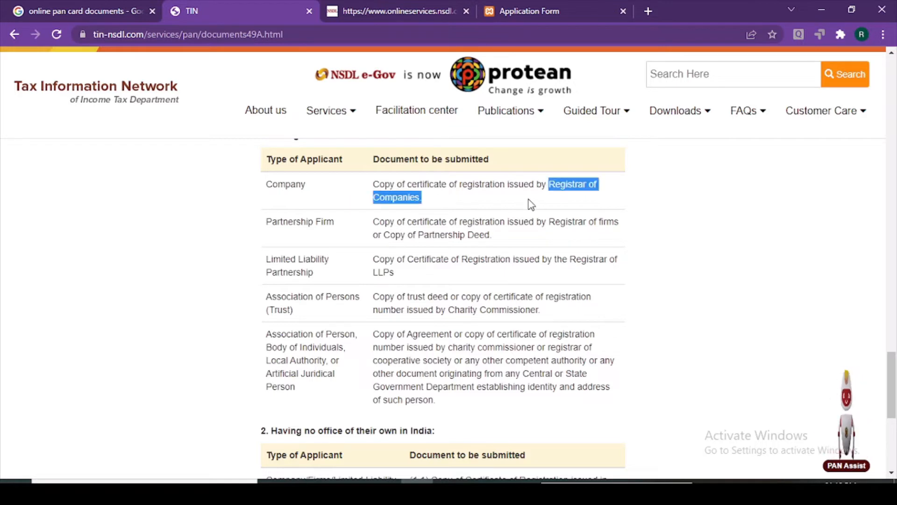
pyautogui.click(309, 195)
pyautogui.moveTo(307, 187); pyautogui.dragTo(265, 188)
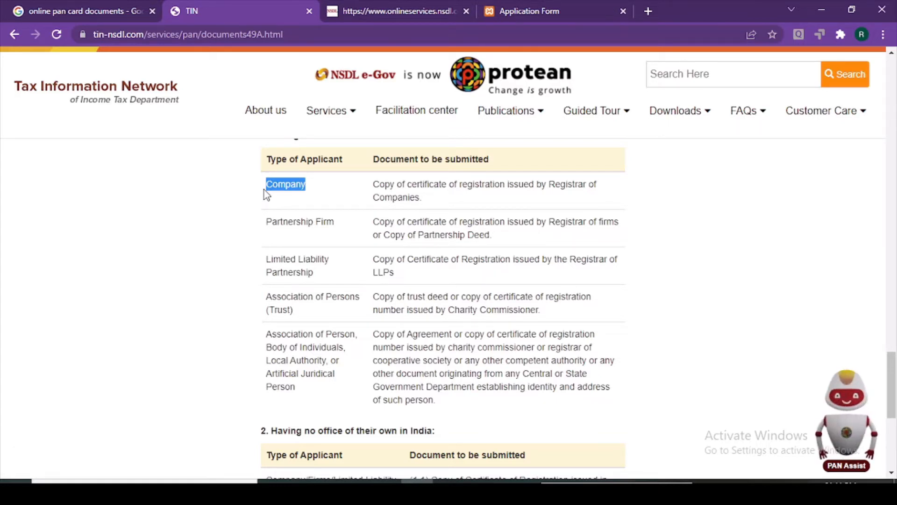
pyautogui.click(228, 255)
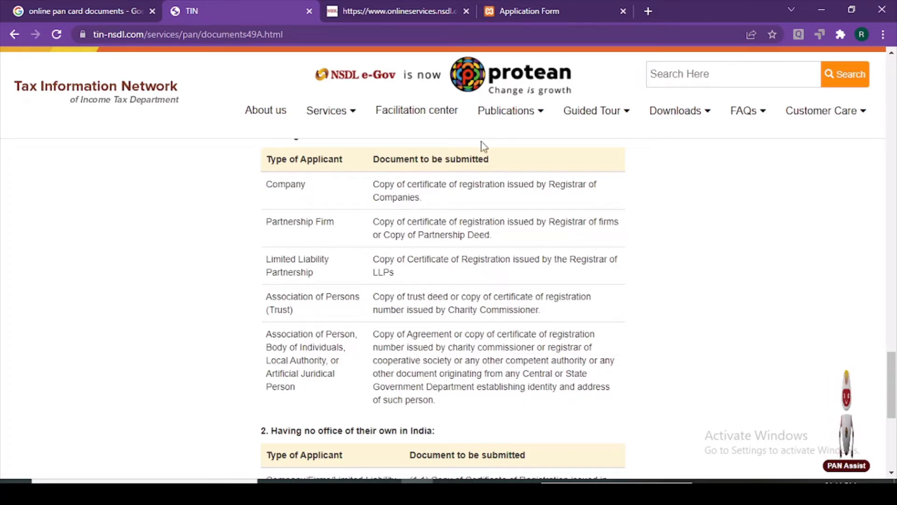
pyautogui.moveTo(267, 334); pyautogui.dragTo(589, 331)
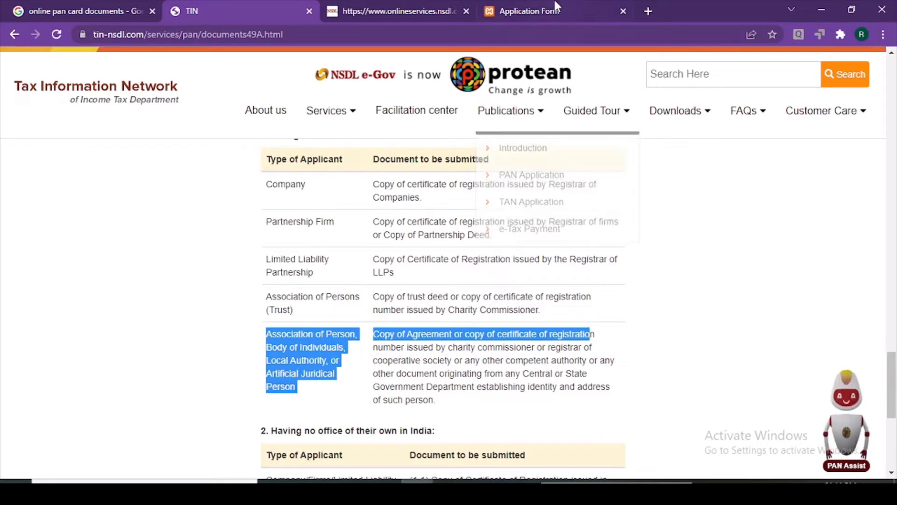
pyautogui.click(537, 11)
pyautogui.click(198, 9)
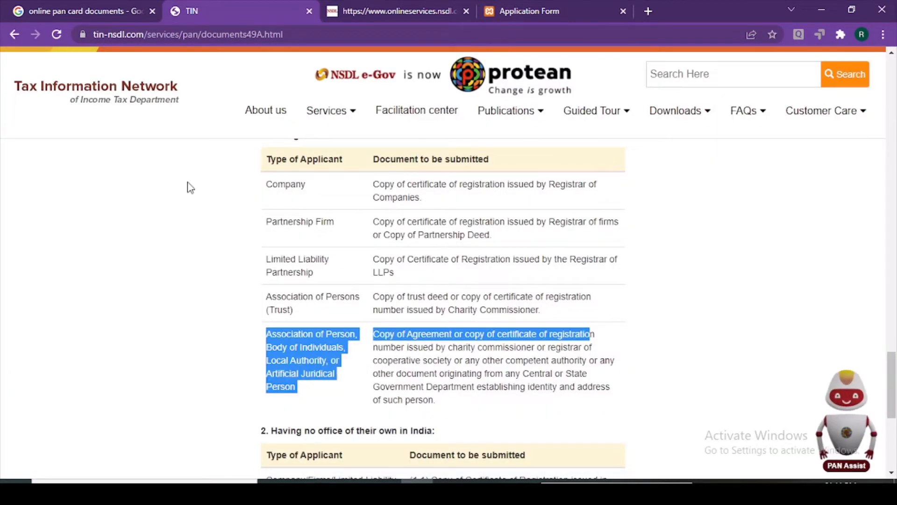
pyautogui.moveTo(284, 34); pyautogui.dragTo(91, 35)
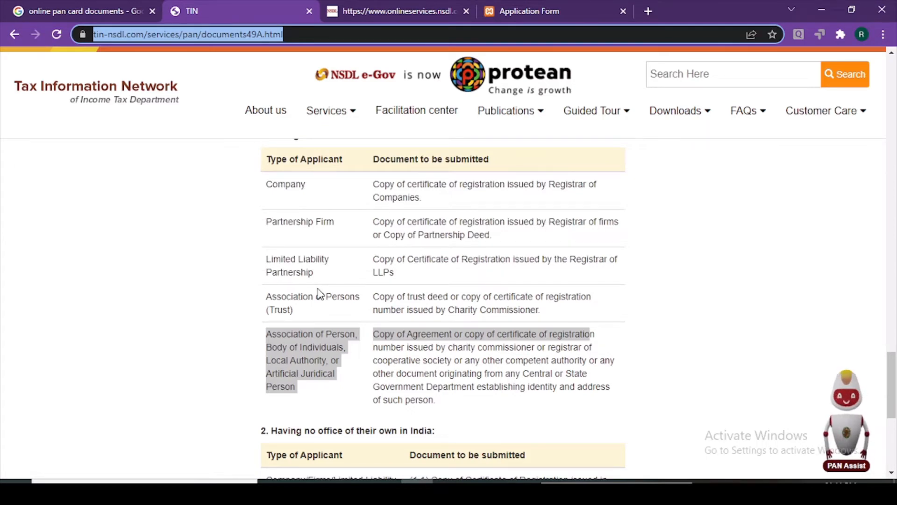
# Switch to the onlineservices.nsdl.com Apply Online form and drop down Application Type
pyautogui.click(392, 6)
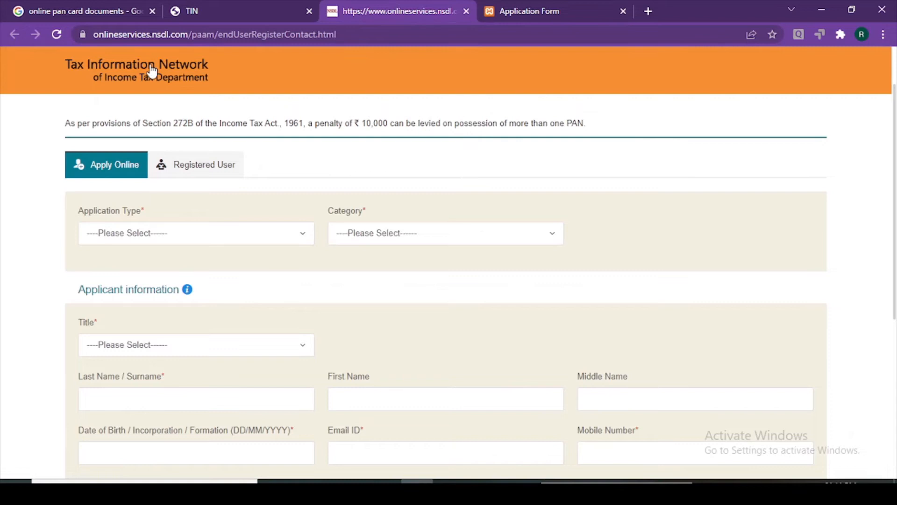
pyautogui.click(395, 34)
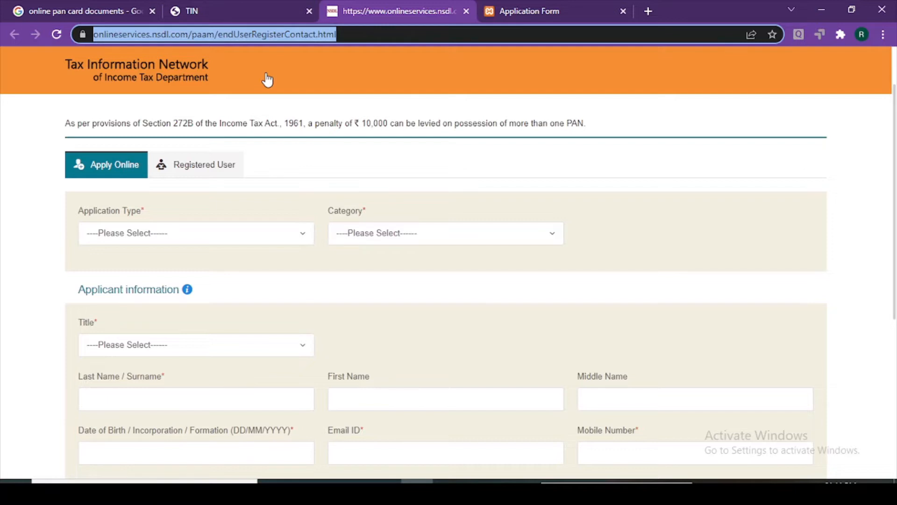
pyautogui.scroll(-2, 170, 202)
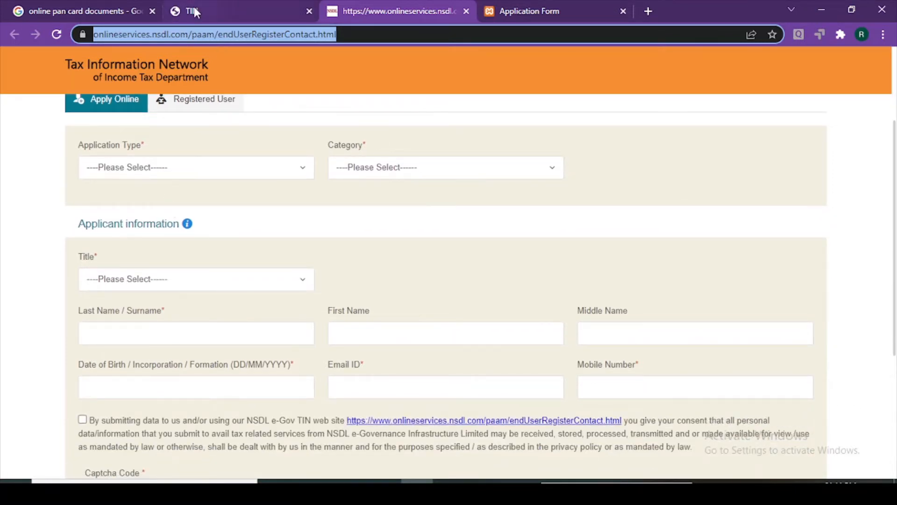
pyautogui.click(2, 192)
pyautogui.scroll(1, 2, 192)
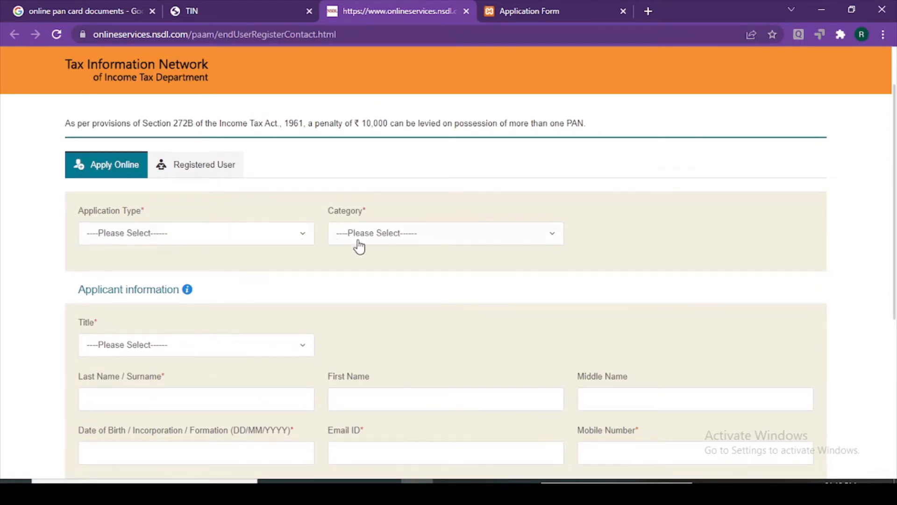
pyautogui.click(221, 245)
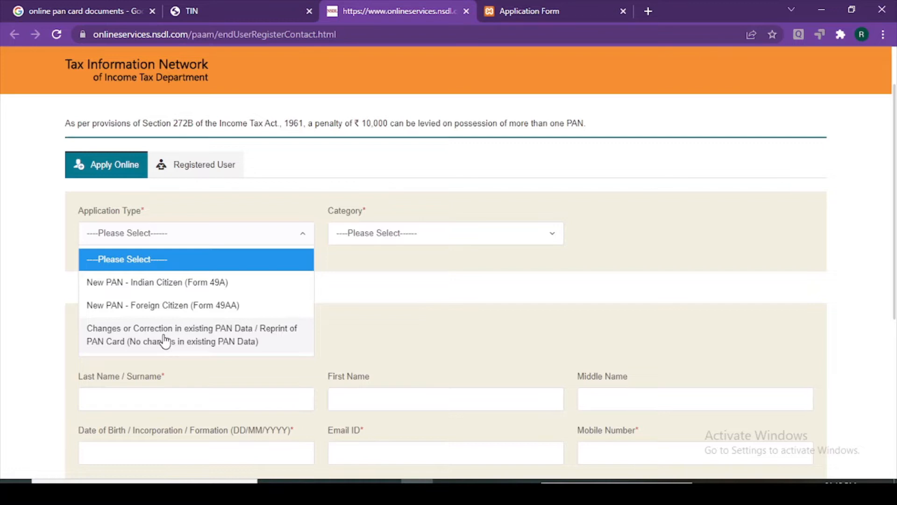
# Replace the correction option with New PAN - Indian Citizen (Form 49A) as Application Type
pyautogui.click(165, 341)
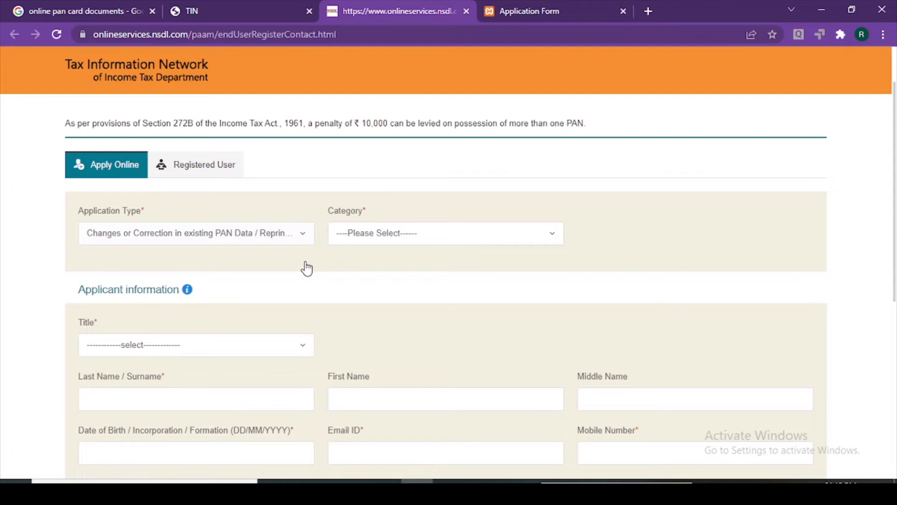
pyautogui.click(287, 239)
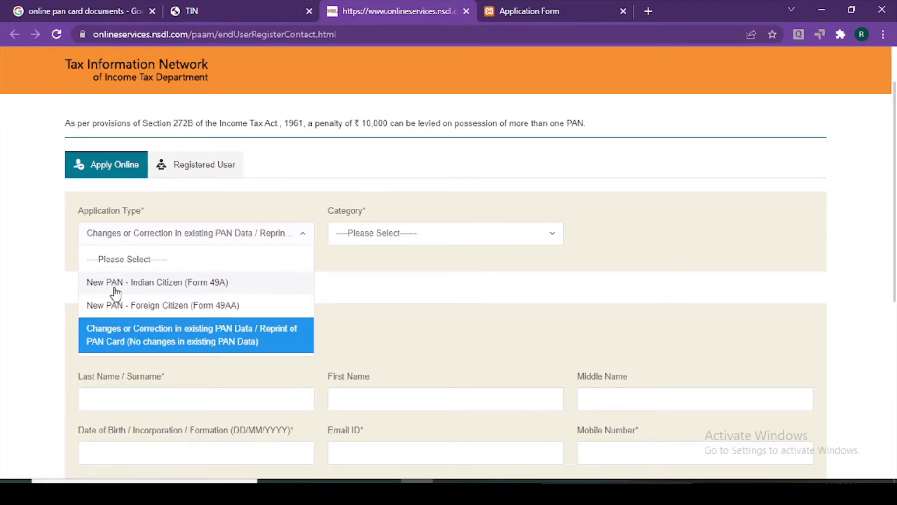
pyautogui.click(140, 287)
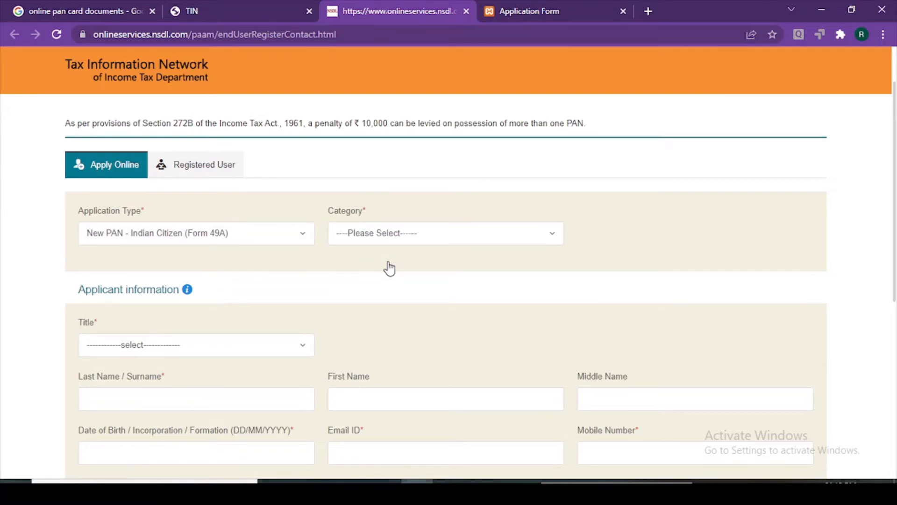
# Open the Category dropdown and scroll through the applicant categories
pyautogui.click(381, 233)
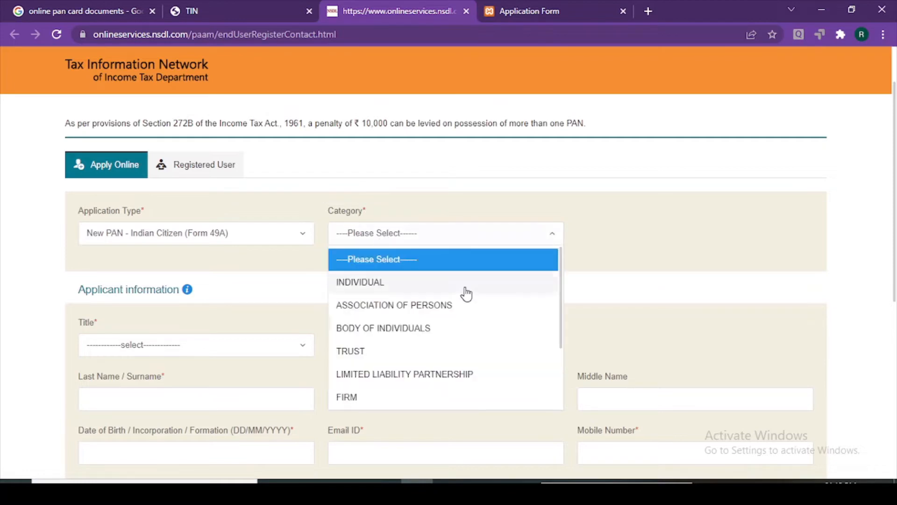
pyautogui.scroll(-3, 511, 336)
pyautogui.scroll(3, 511, 336)
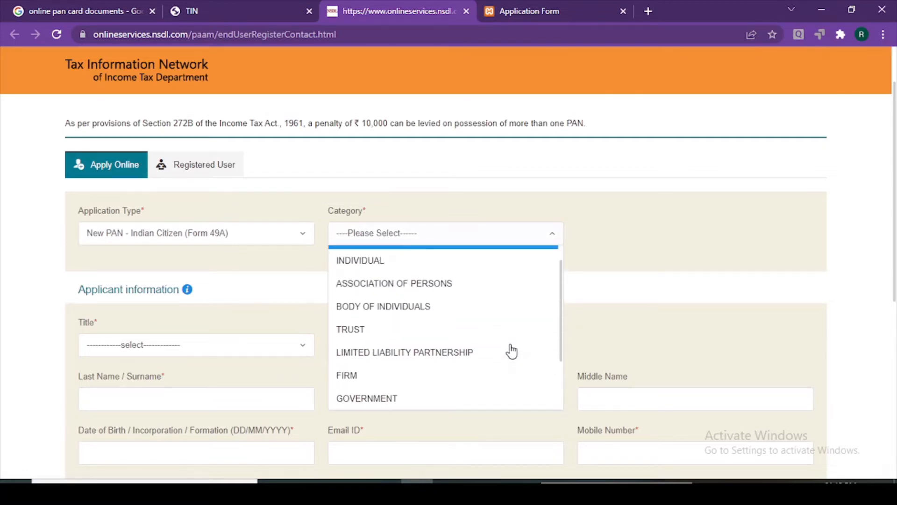
pyautogui.scroll(-1, 427, 329)
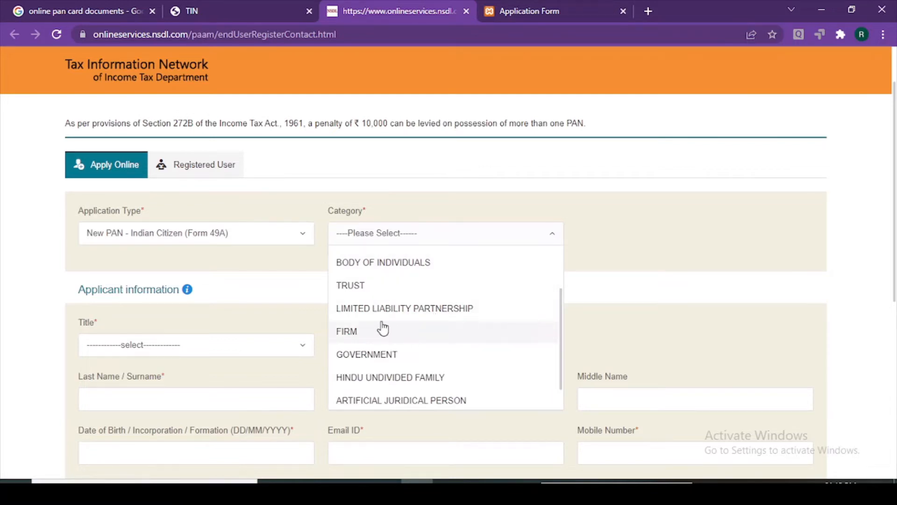
pyautogui.scroll(-1, 386, 362)
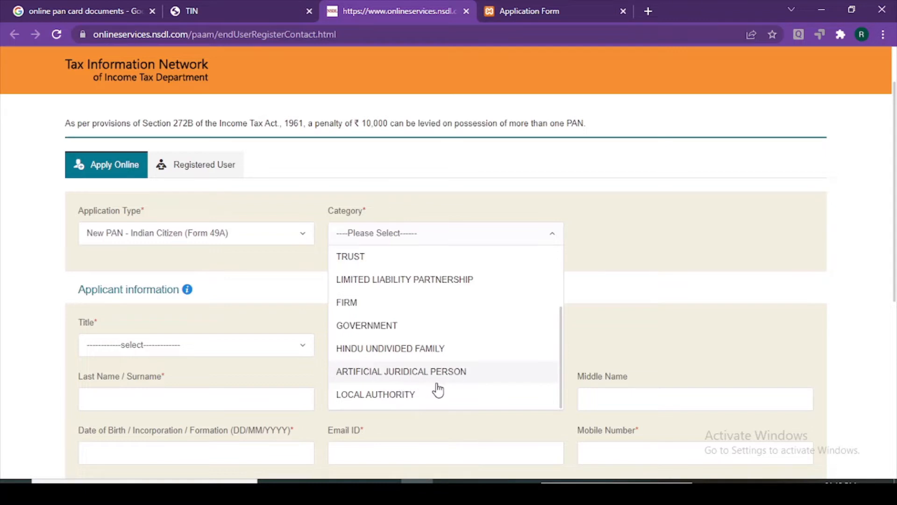
pyautogui.scroll(2, 453, 381)
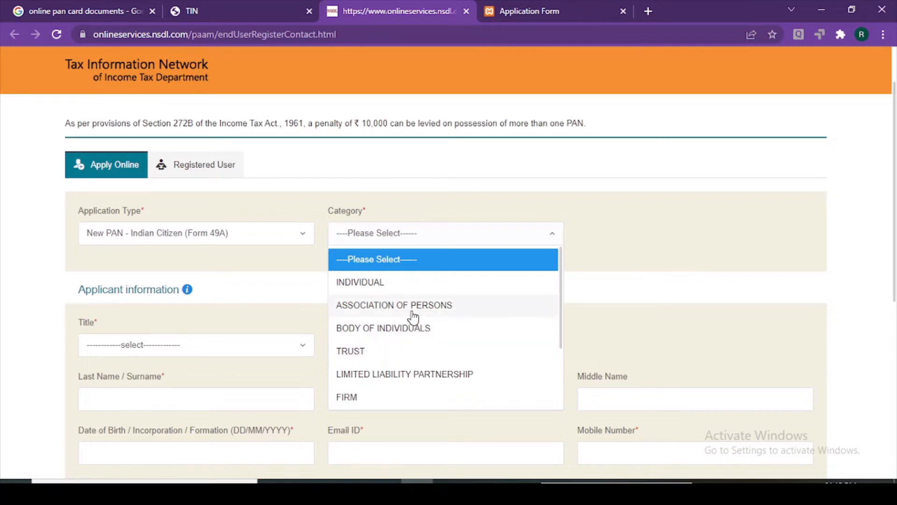
pyautogui.scroll(-2, 402, 359)
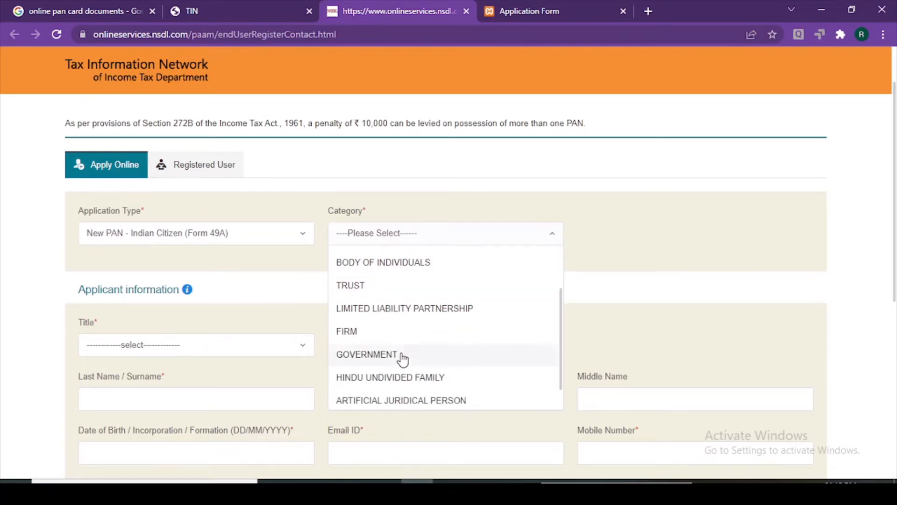
pyautogui.scroll(2, 402, 358)
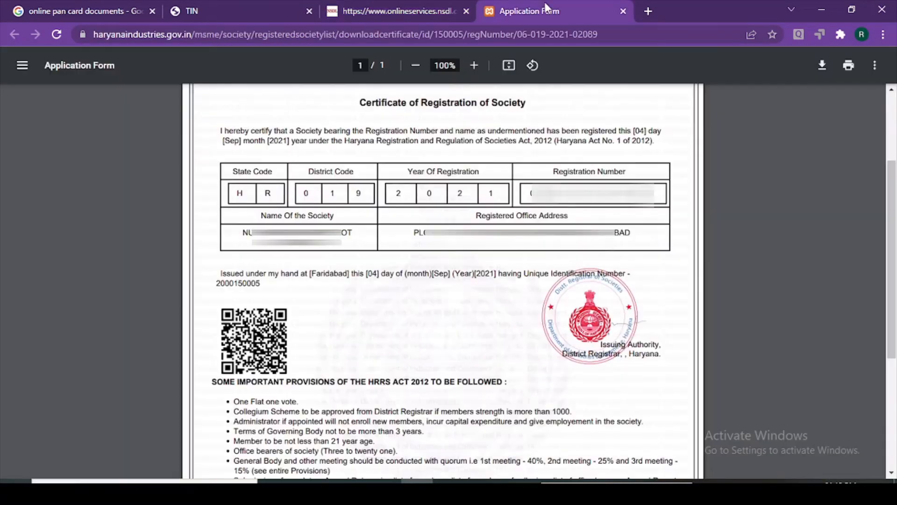
# After checking the society certificate's heading, choose ASSOCIATION OF PERSONS and review the options
pyautogui.click(545, 10)
pyautogui.moveTo(363, 103); pyautogui.dragTo(528, 101)
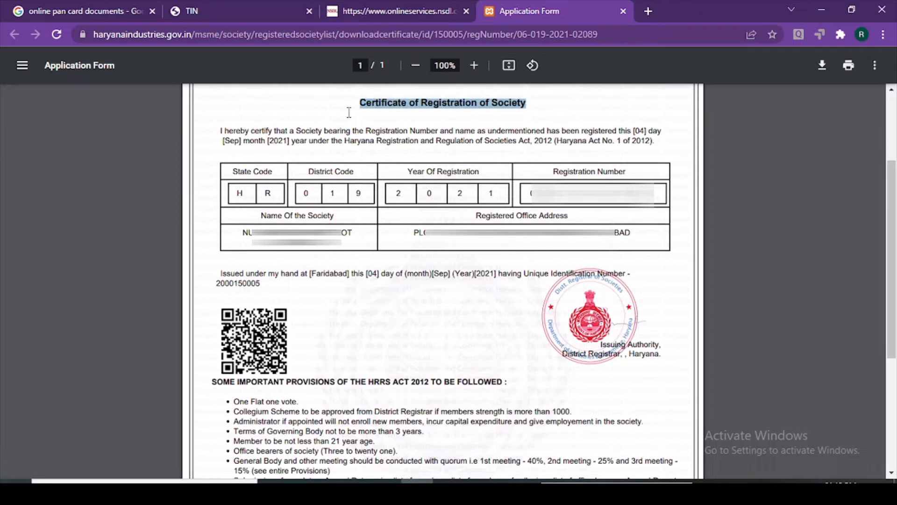
pyautogui.click(411, 6)
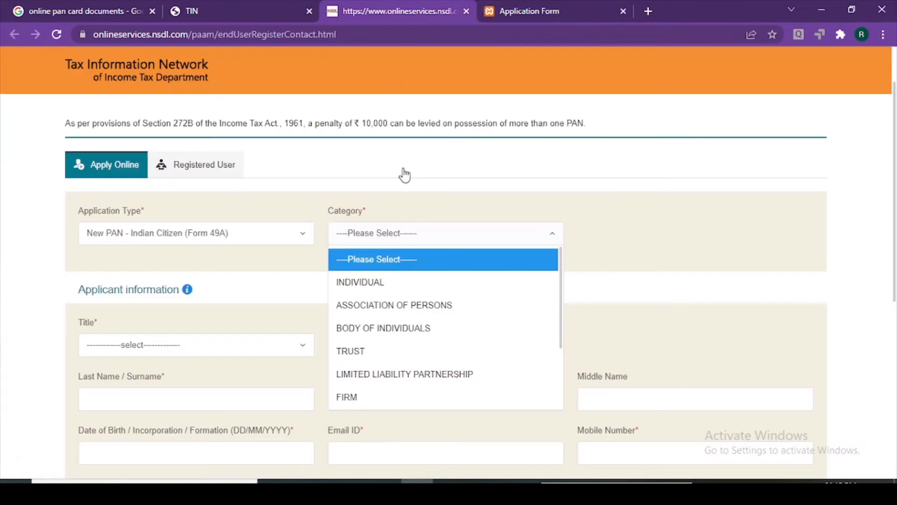
pyautogui.click(390, 318)
pyautogui.click(410, 240)
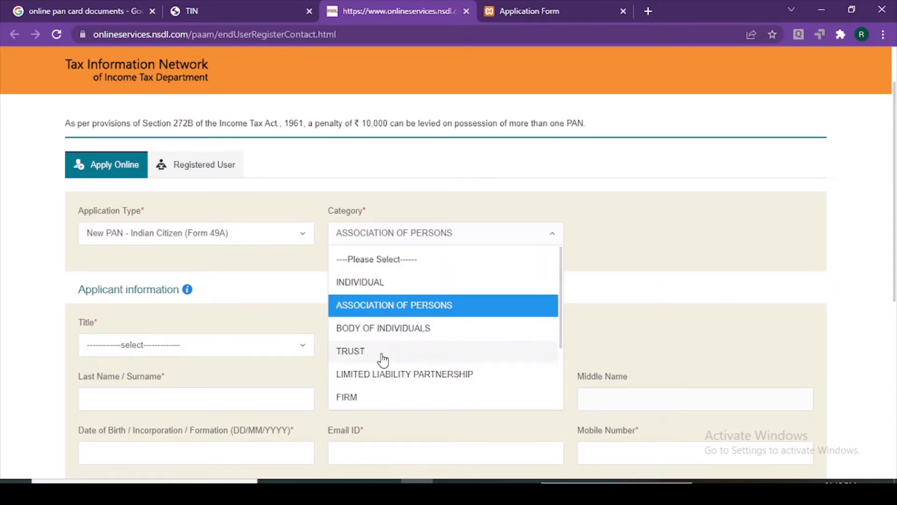
pyautogui.scroll(-4, 383, 360)
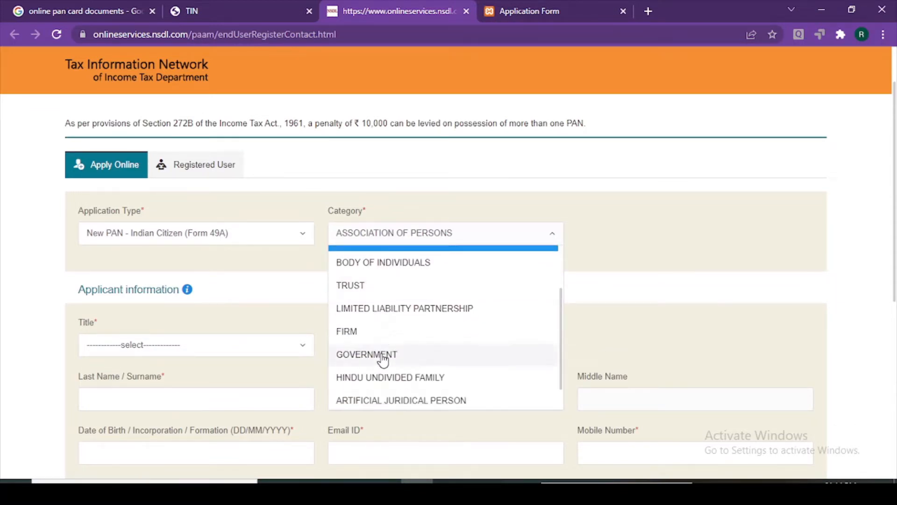
pyautogui.scroll(4, 382, 359)
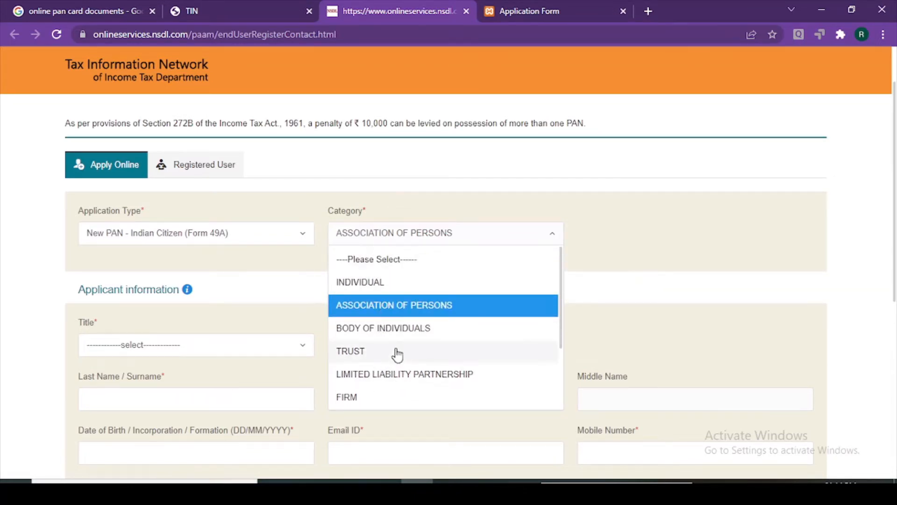
pyautogui.scroll(-3, 396, 355)
pyautogui.scroll(-1, 396, 355)
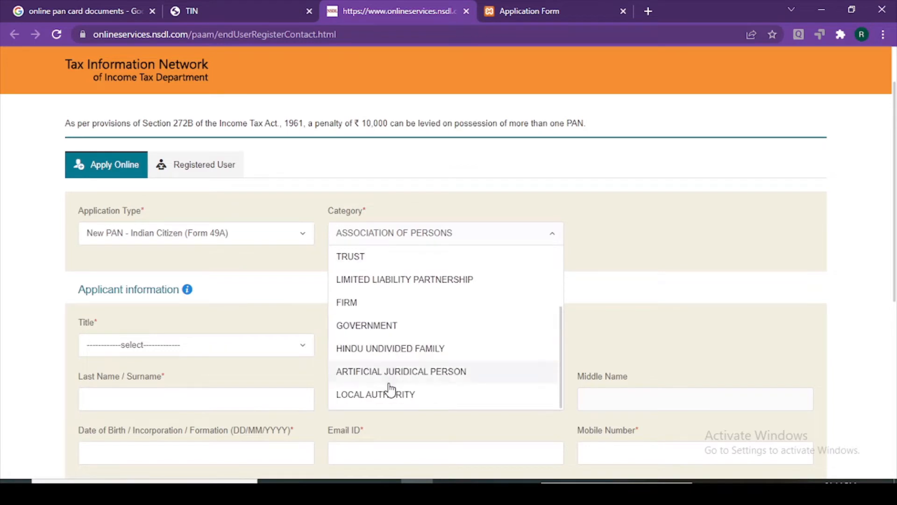
pyautogui.scroll(3, 394, 295)
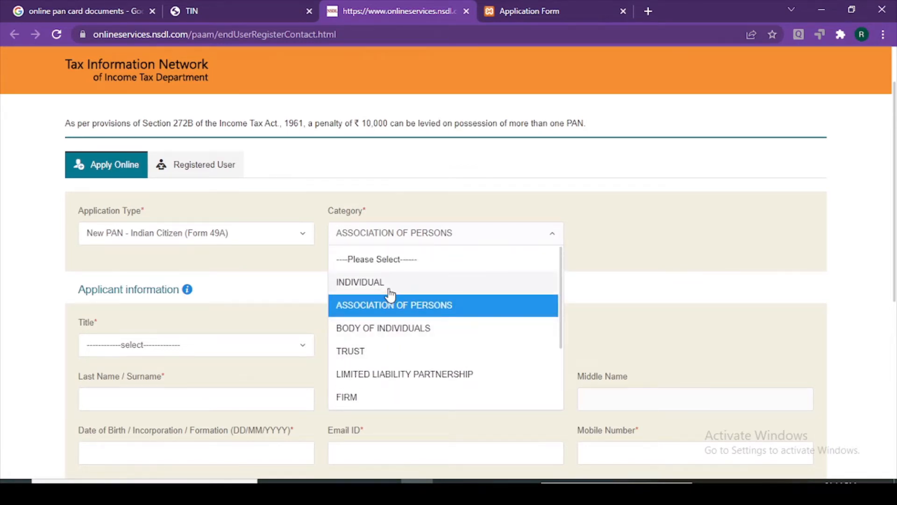
pyautogui.click(266, 235)
pyautogui.click(235, 346)
pyautogui.click(379, 233)
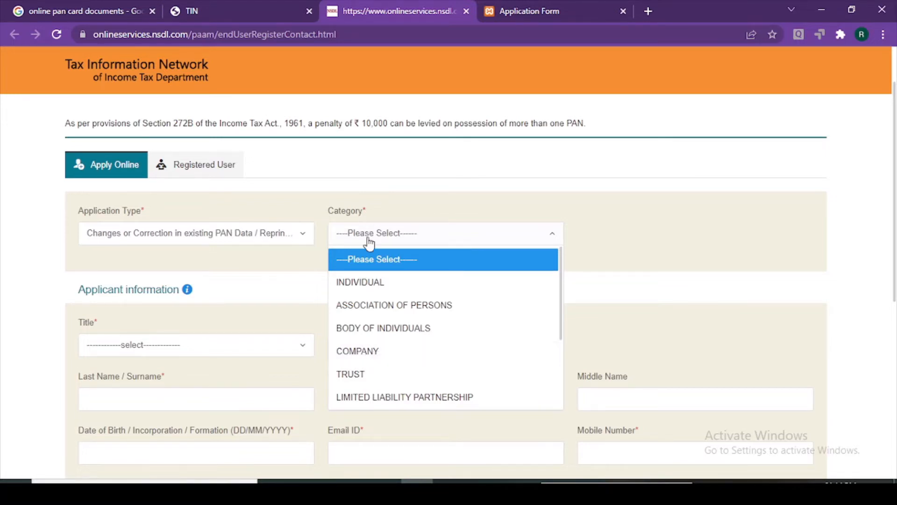
pyautogui.click(234, 238)
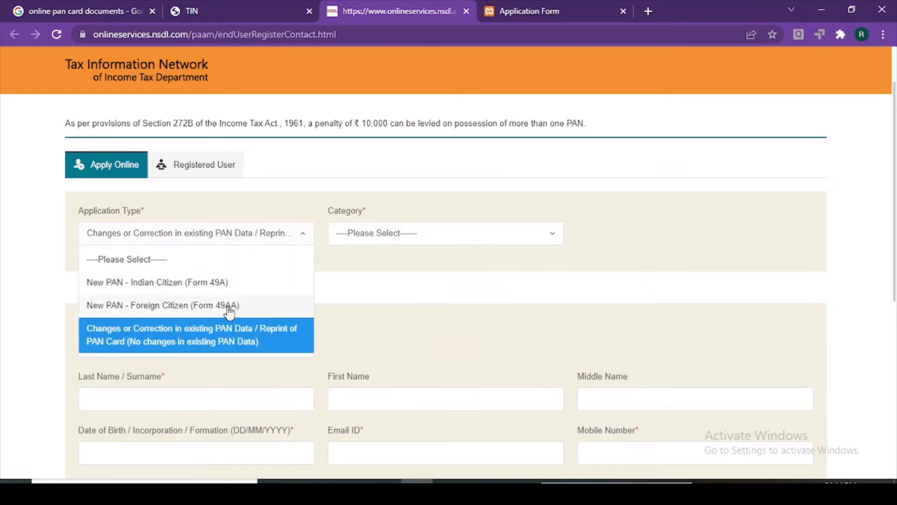
pyautogui.click(222, 282)
pyautogui.click(462, 239)
pyautogui.scroll(-2, 411, 345)
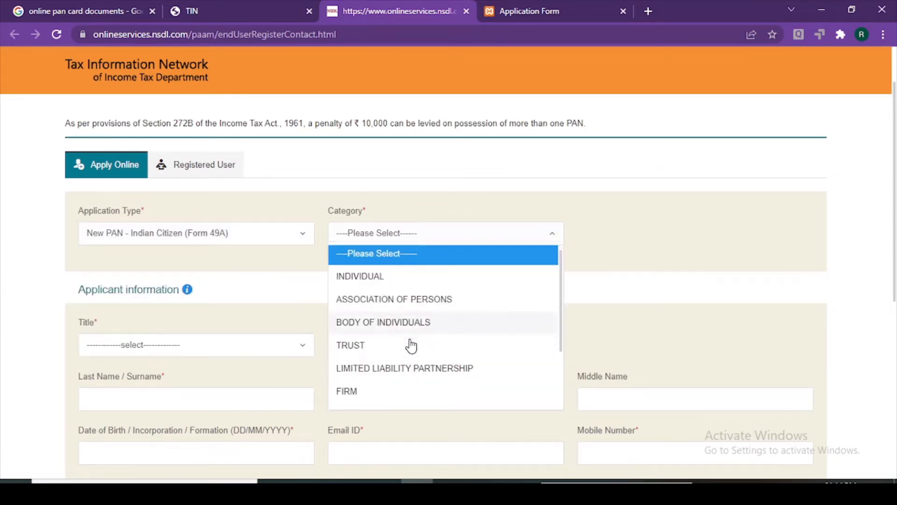
pyautogui.scroll(2, 421, 387)
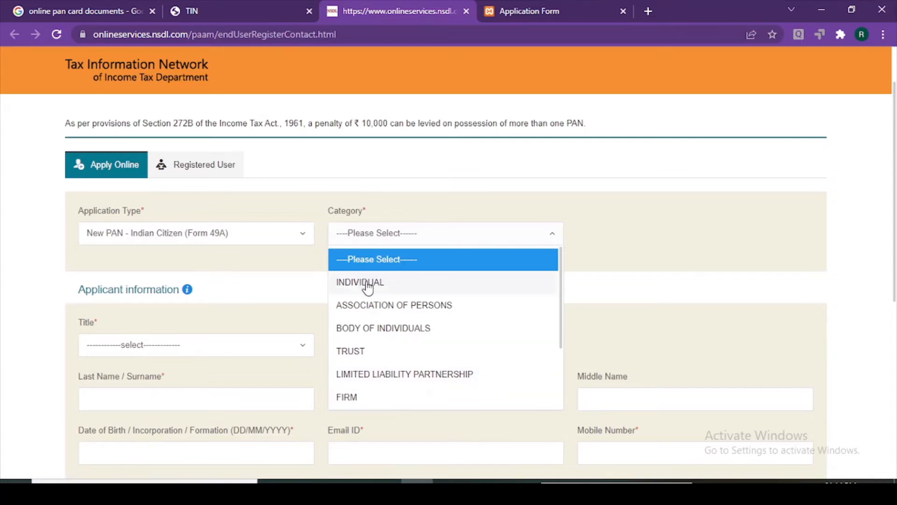
pyautogui.scroll(-2, 432, 305)
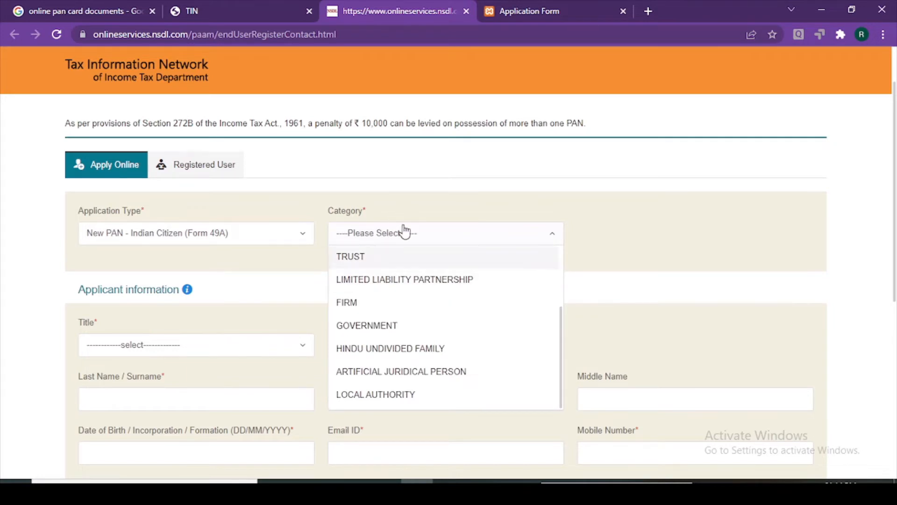
pyautogui.scroll(2, 359, 316)
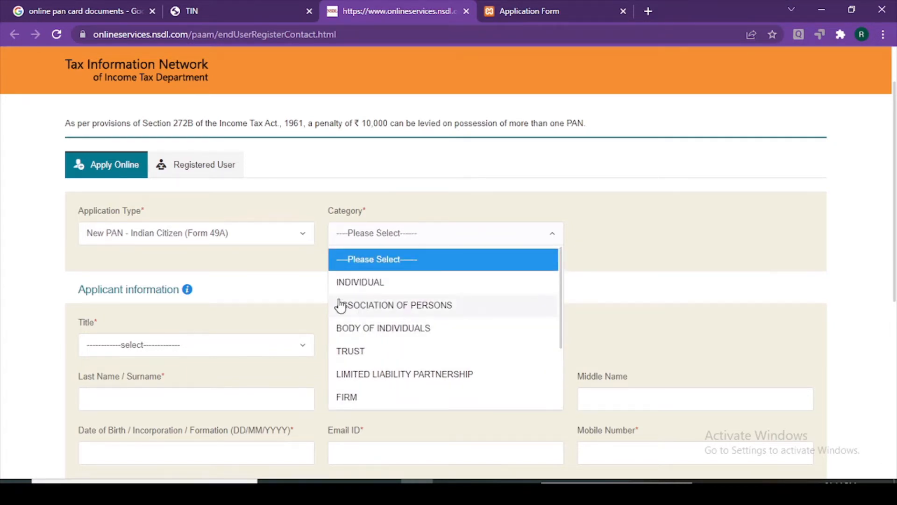
pyautogui.click(398, 311)
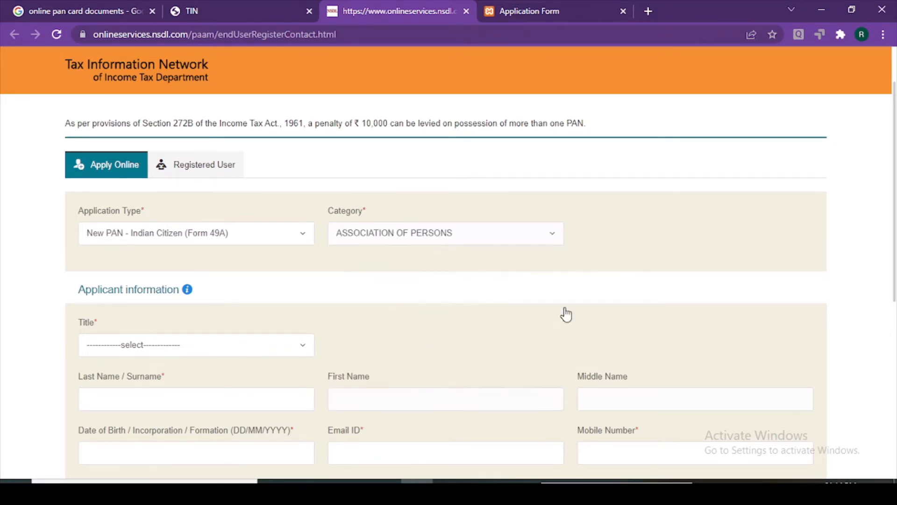
pyautogui.click(540, 7)
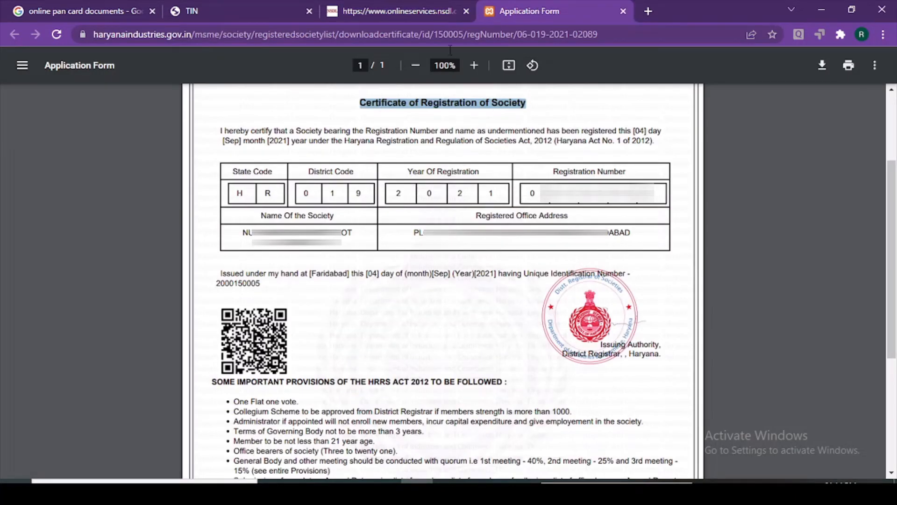
pyautogui.click(392, 11)
pyautogui.scroll(-1, 169, 304)
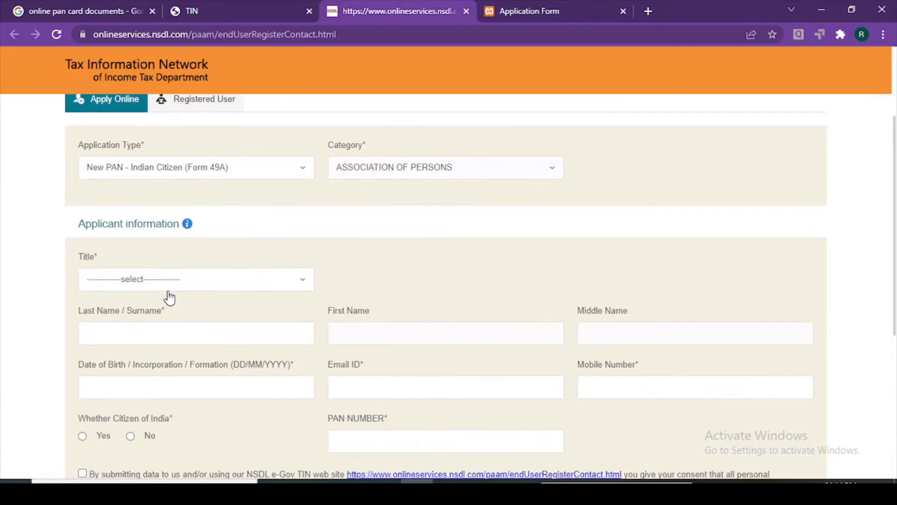
# Set the applicant Title to M/s, keeping the category as ASSOCIATION OF PERSONS
pyautogui.click(169, 286)
pyautogui.click(155, 330)
pyautogui.click(407, 171)
pyautogui.click(393, 216)
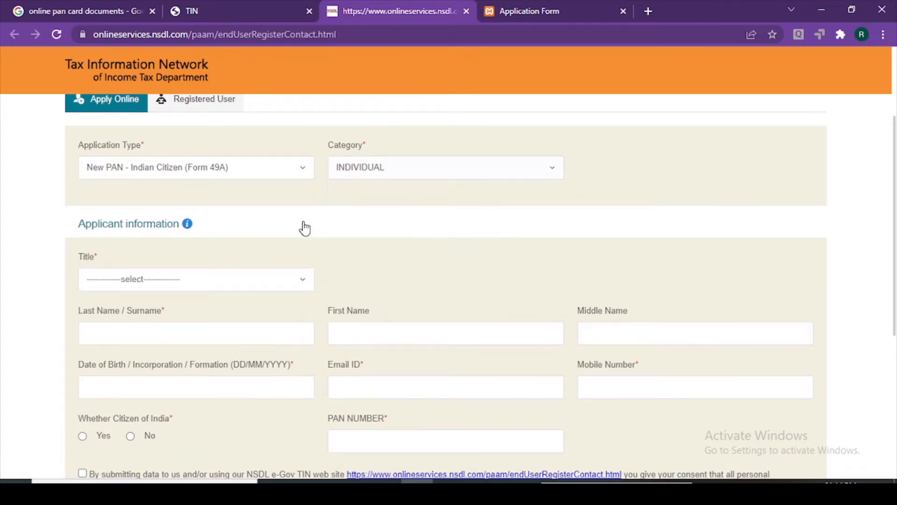
pyautogui.click(154, 279)
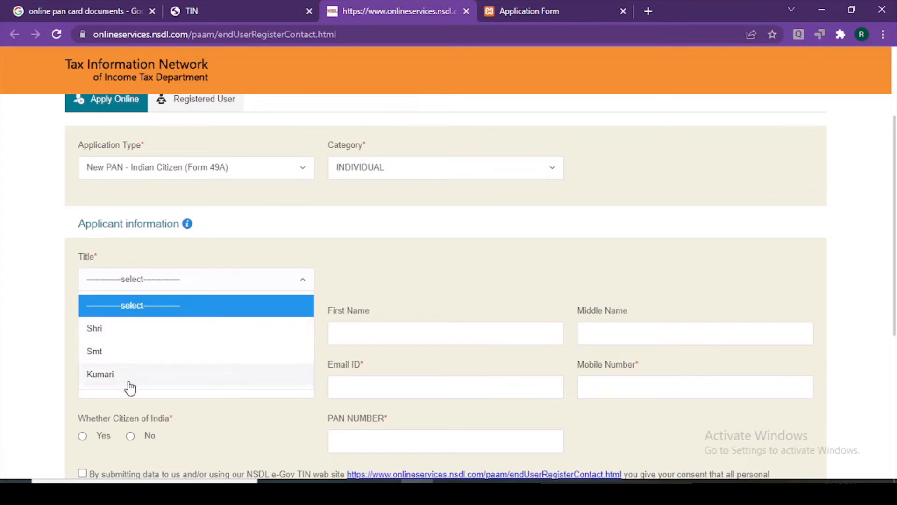
pyautogui.click(388, 173)
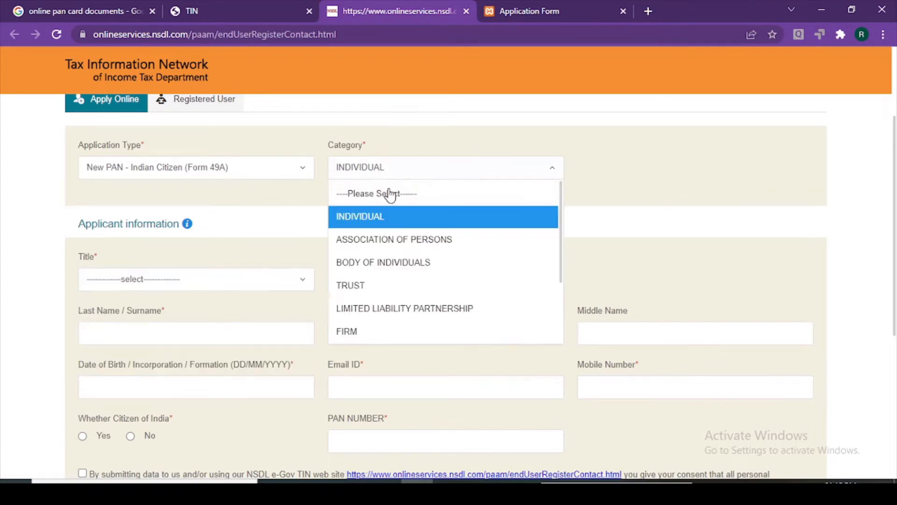
pyautogui.click(150, 279)
pyautogui.click(125, 325)
pyautogui.click(127, 336)
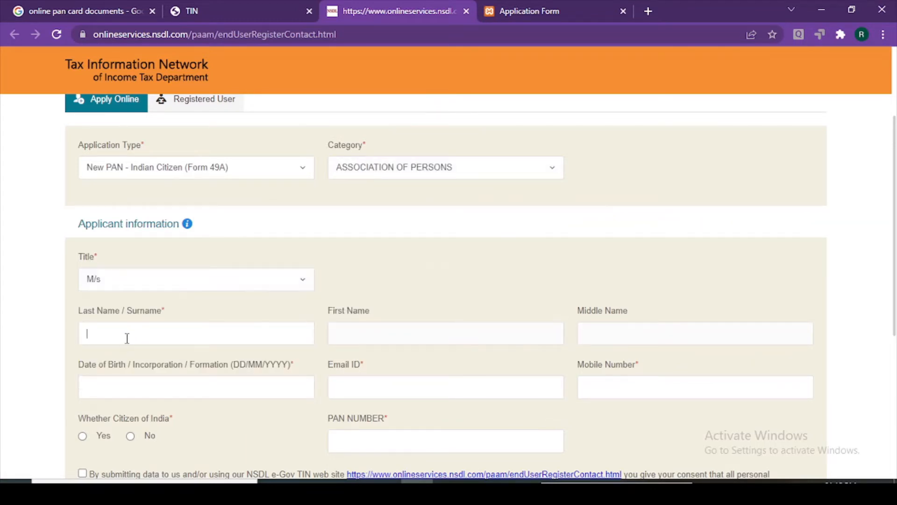
# Check the name fields, select Last Name / Surname, and switch to the registration certificate
pyautogui.click(380, 328)
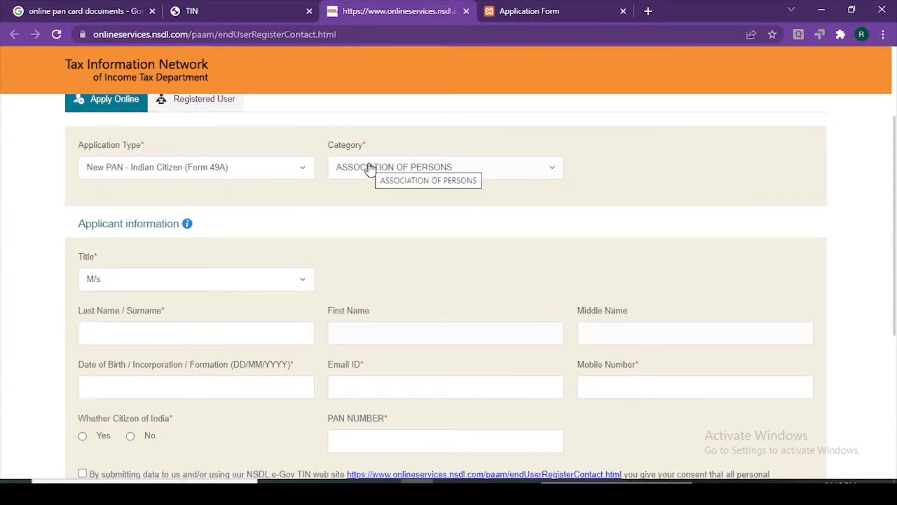
pyautogui.scroll(-1, 585, 323)
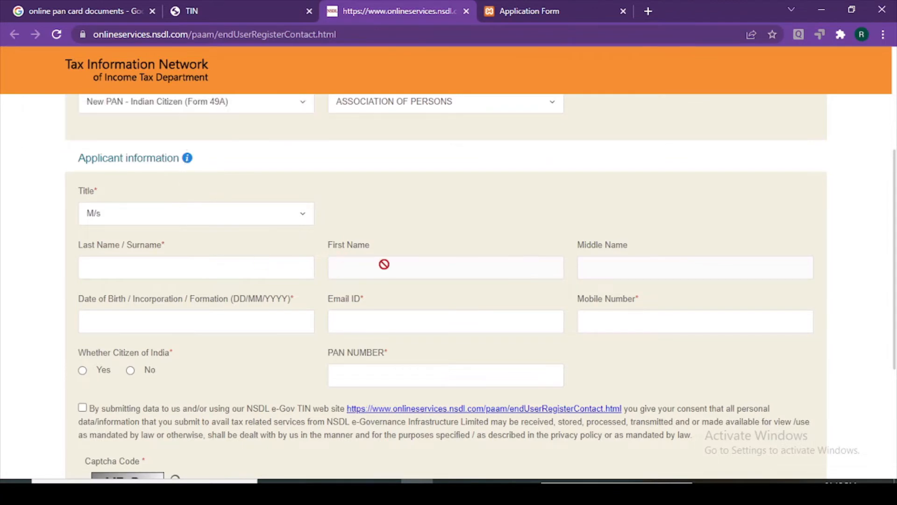
pyautogui.click(199, 271)
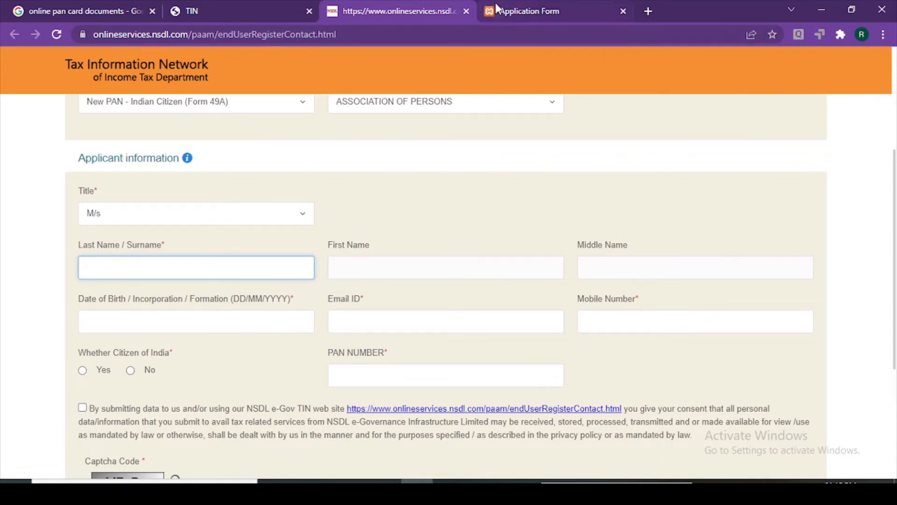
pyautogui.click(509, 11)
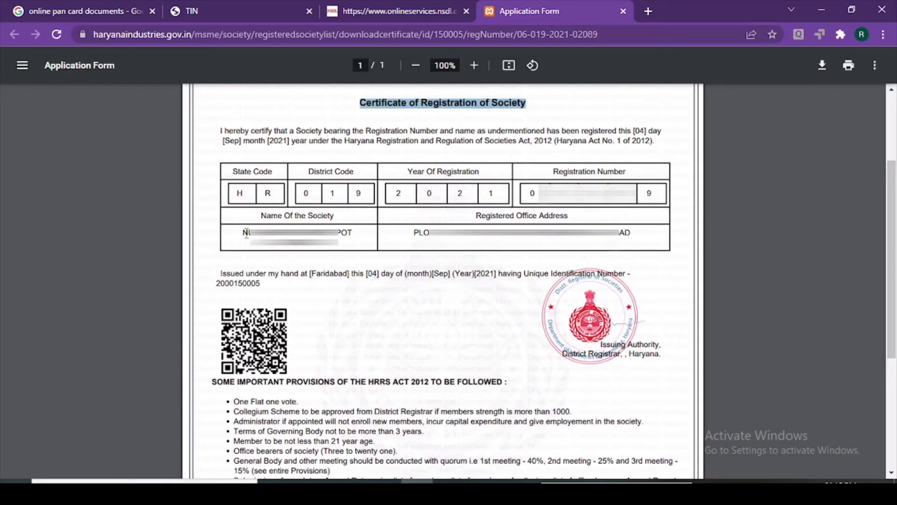
# Copy the society's name from the certificate and paste it into Last Name / Surname
pyautogui.moveTo(246, 233); pyautogui.dragTo(354, 233)
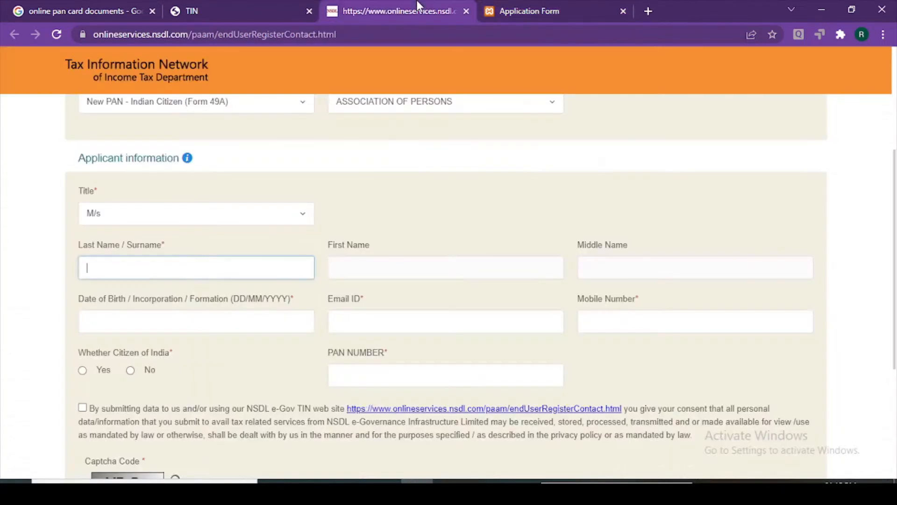
pyautogui.click(416, 10)
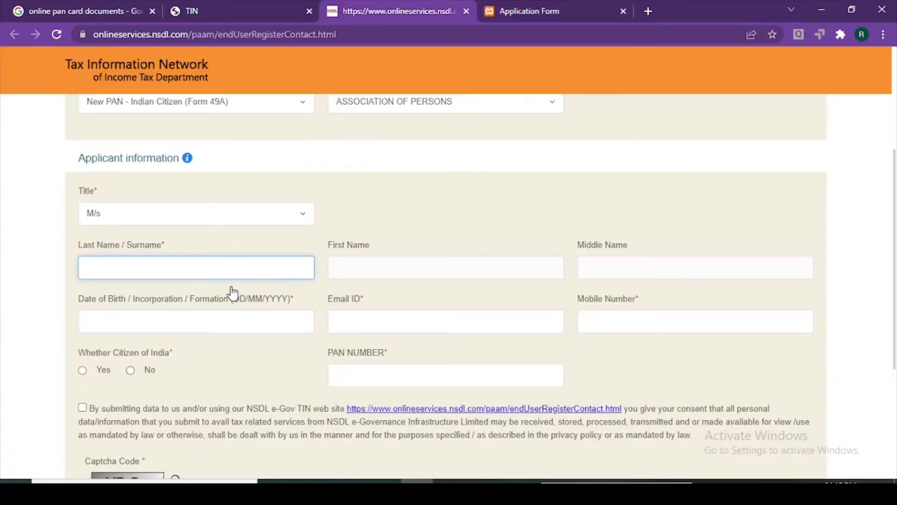
pyautogui.hotkey('ctrl', 'v')
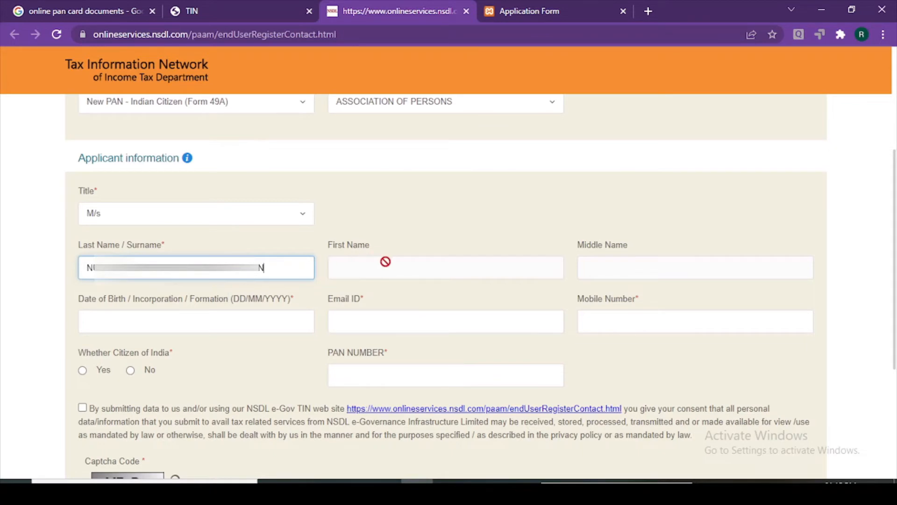
pyautogui.click(454, 205)
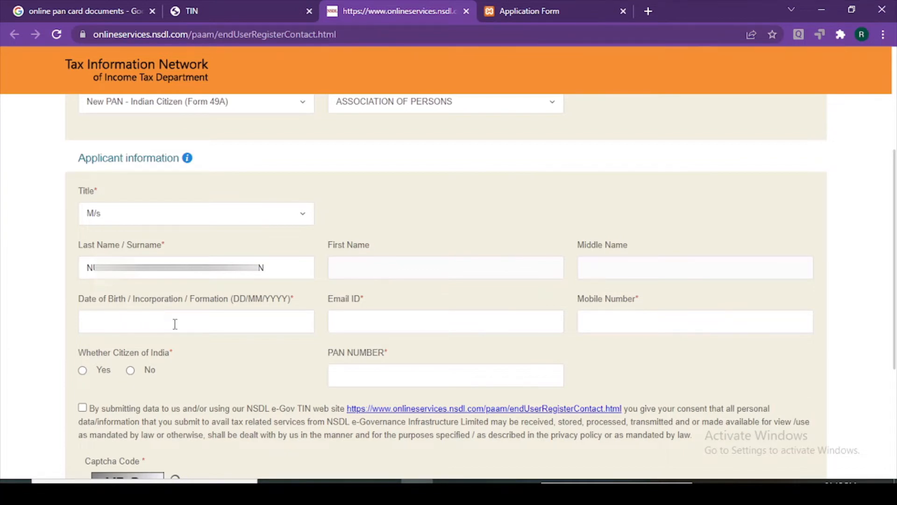
pyautogui.click(516, 9)
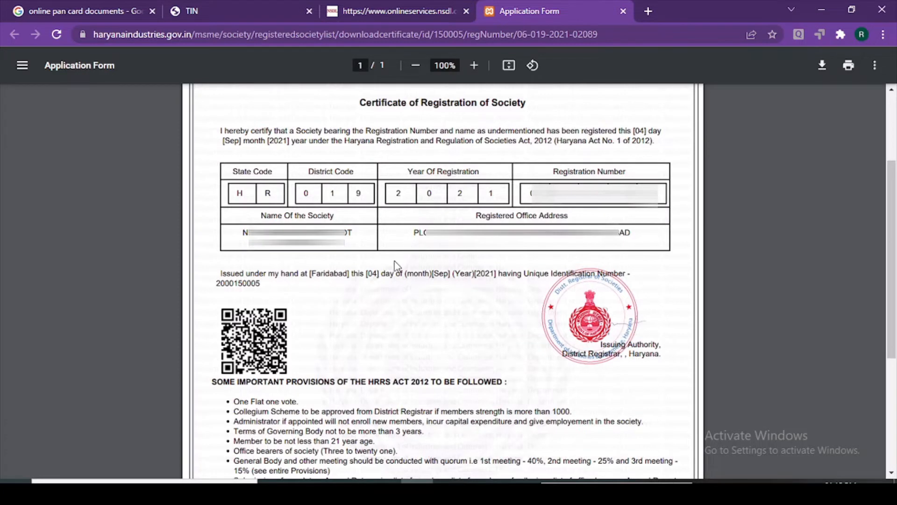
# Read the registration date, 04 Sep 2021, on the certificate, then select the incorporation date field
pyautogui.moveTo(213, 132); pyautogui.dragTo(513, 164)
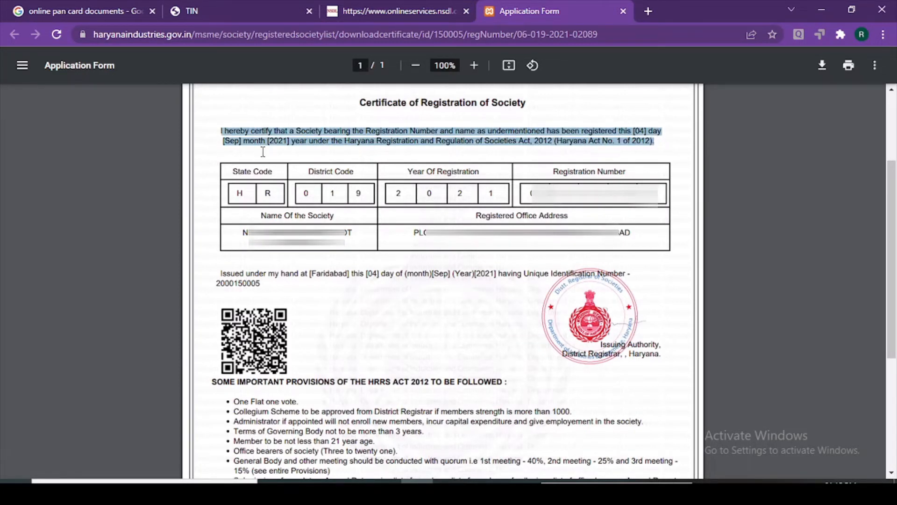
pyautogui.click(373, 150)
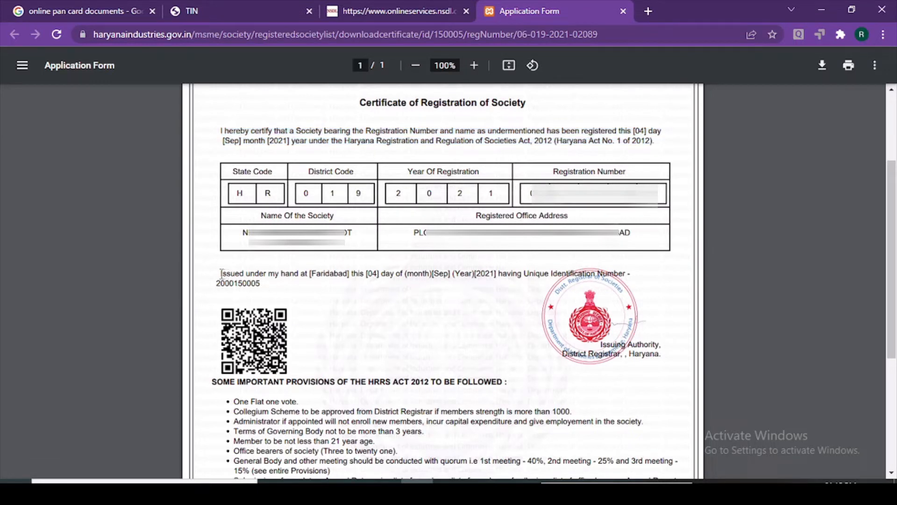
pyautogui.moveTo(219, 274); pyautogui.dragTo(454, 284)
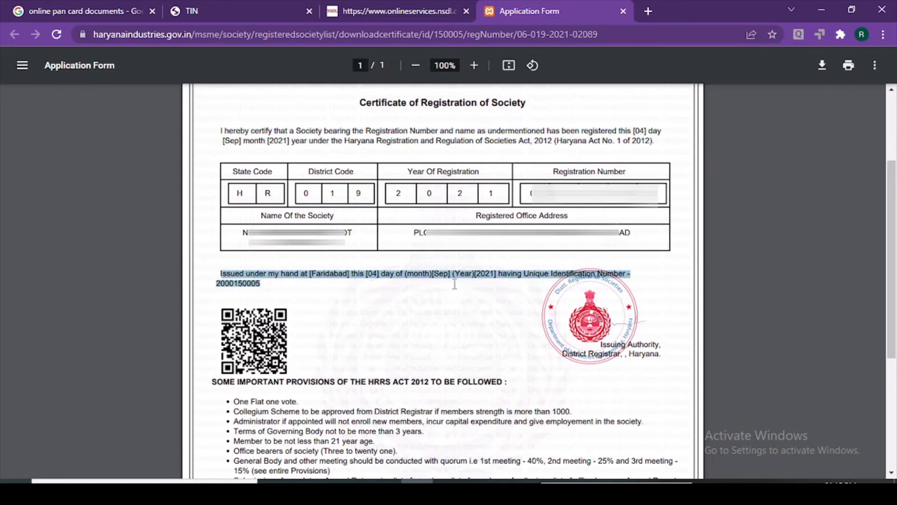
pyautogui.click(451, 293)
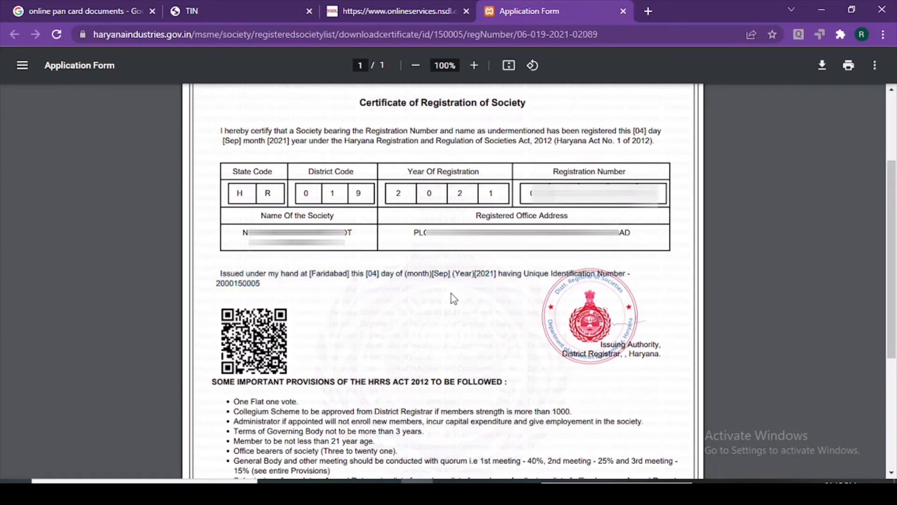
pyautogui.moveTo(220, 274); pyautogui.dragTo(455, 271)
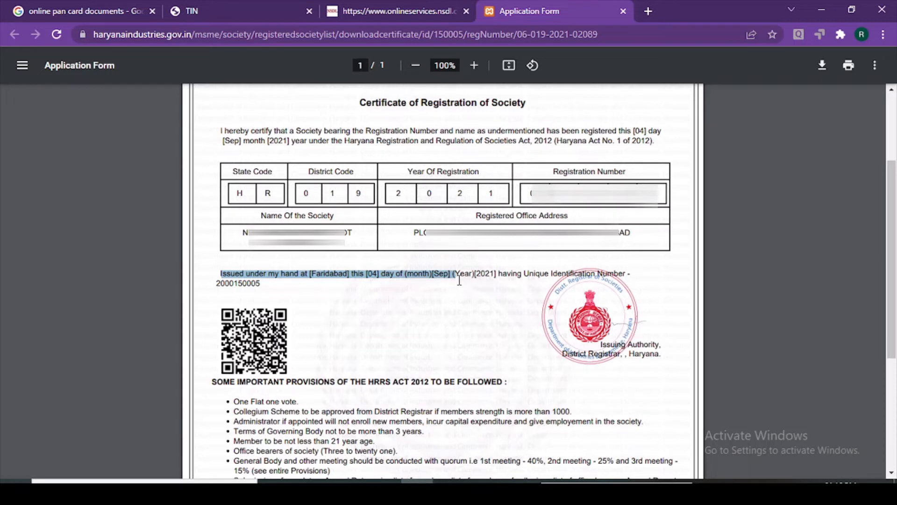
pyautogui.click(271, 4)
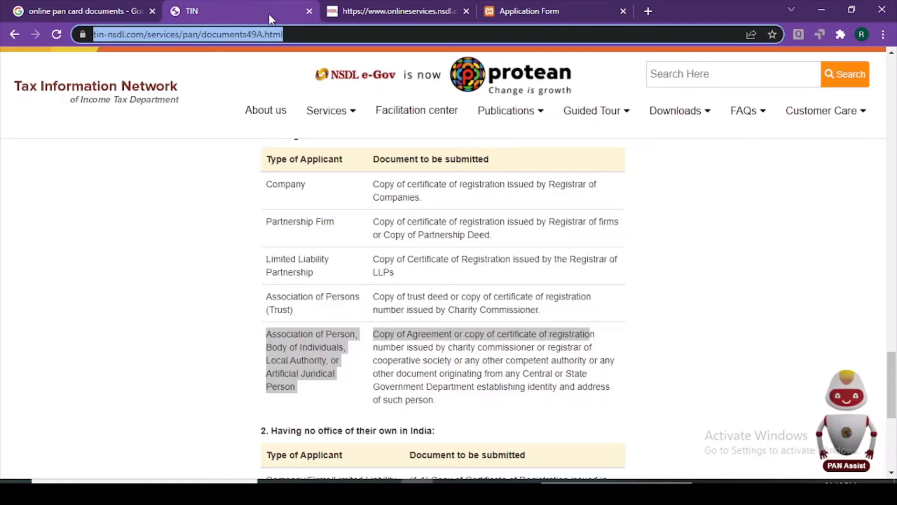
pyautogui.click(383, 7)
pyautogui.click(139, 320)
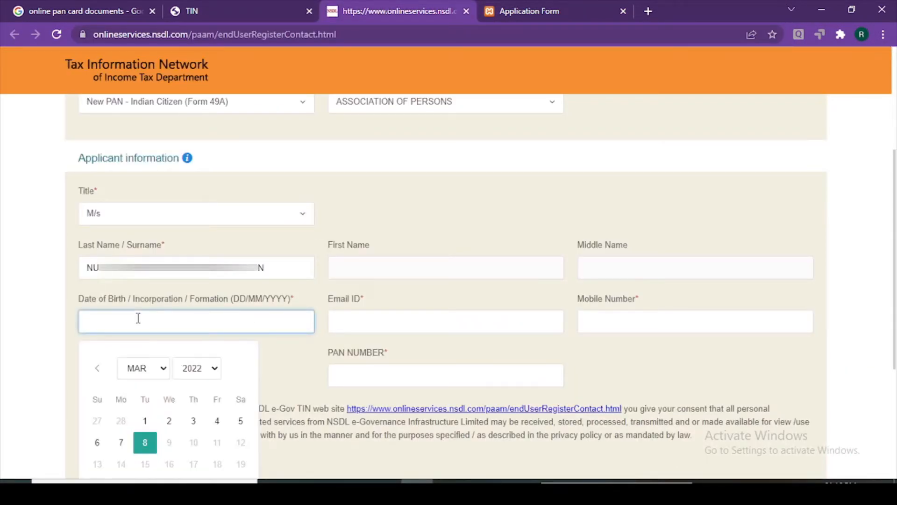
# Enter 04/09/2021 as the date of incorporation, correcting the mistyped year
pyautogui.write('04/09/20221')
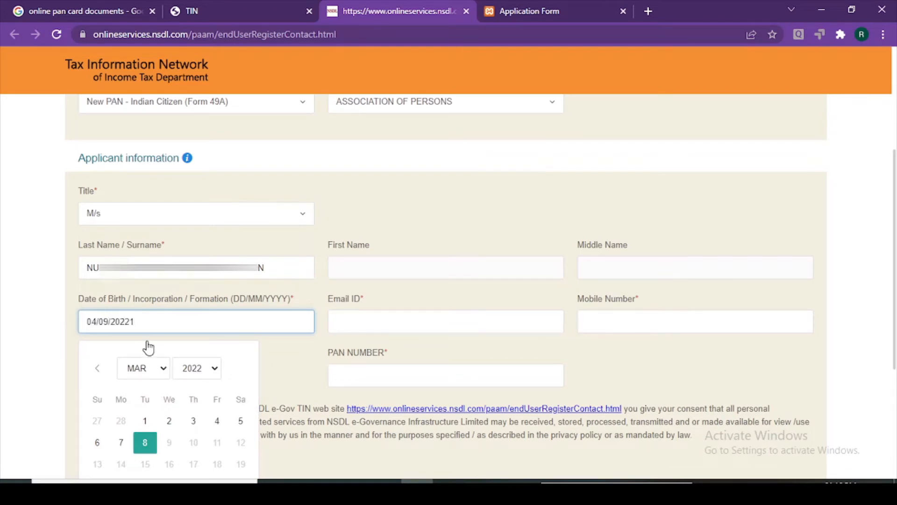
pyautogui.press('BackSpace')
pyautogui.press('BackSpace')
pyautogui.write('1')
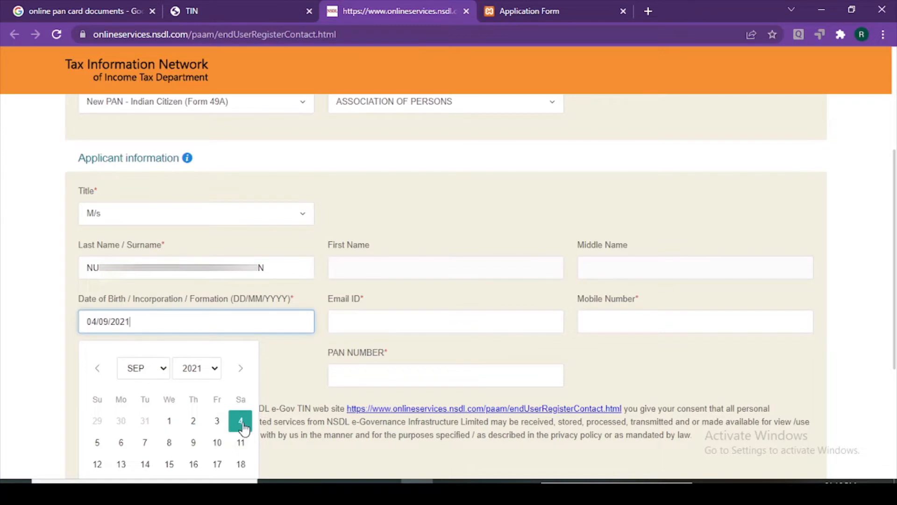
pyautogui.click(228, 251)
# Fill in the e-mail ID and mobile number, and mark Yes for citizen of India
pyautogui.click(437, 321)
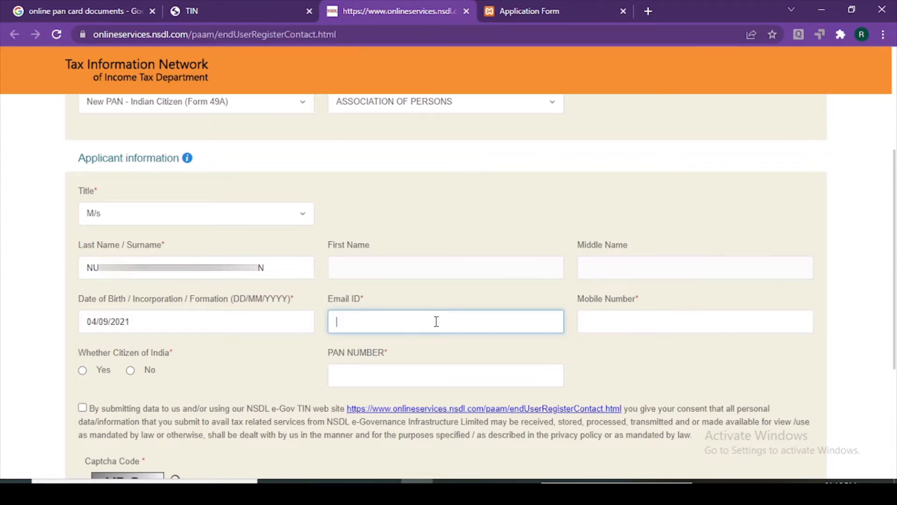
pyautogui.write('A')
pyautogui.write('...')
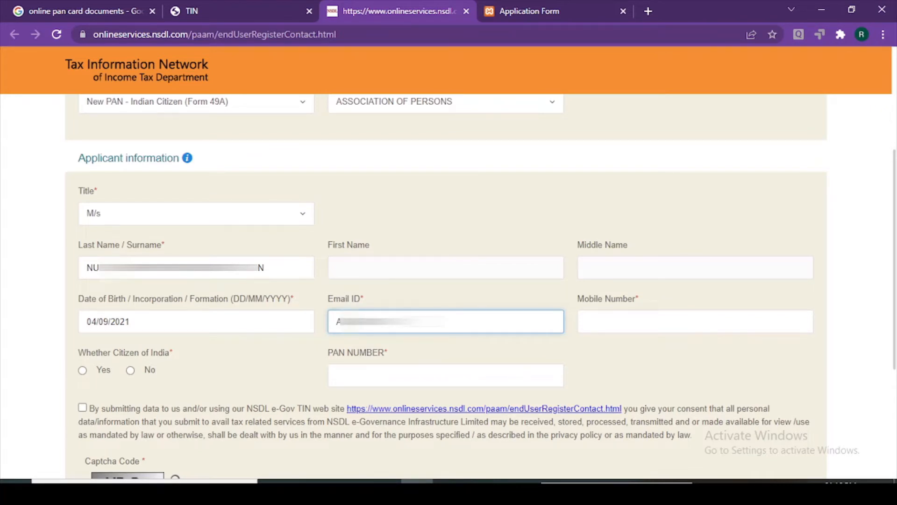
pyautogui.write('......')
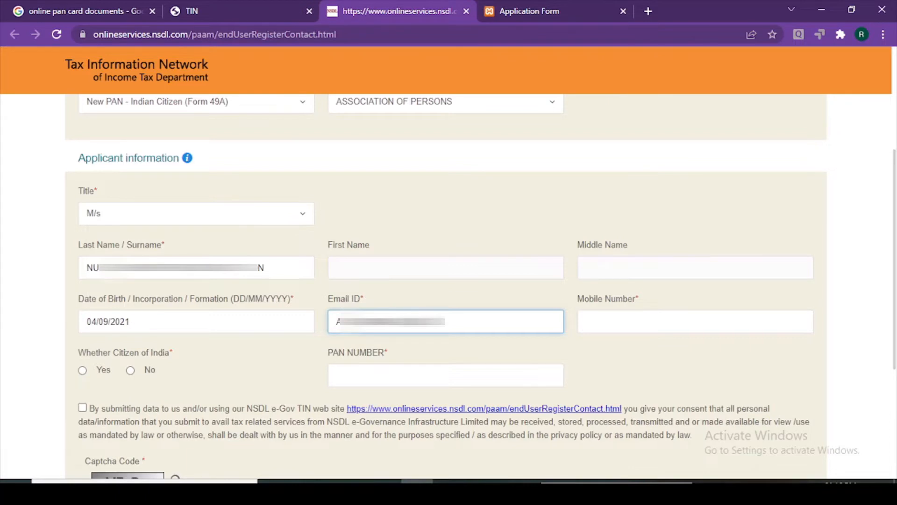
pyautogui.press('Tab')
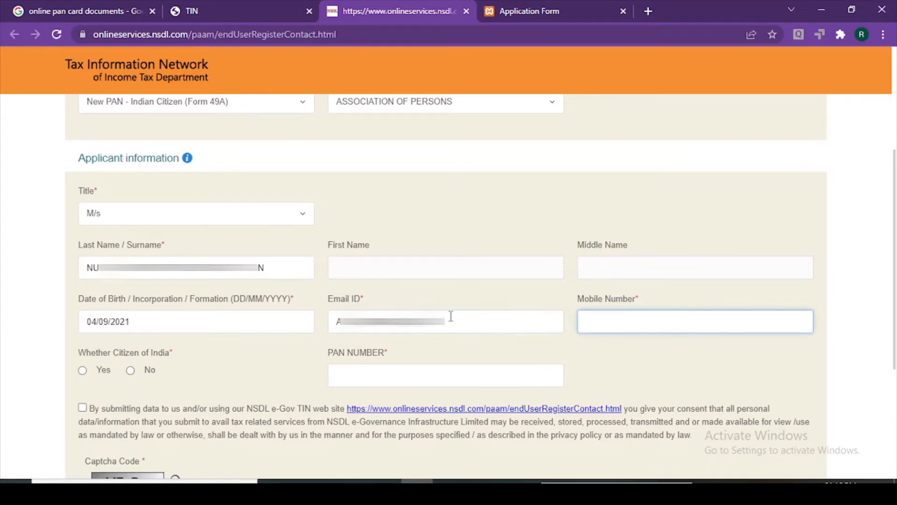
pyautogui.write('9......')
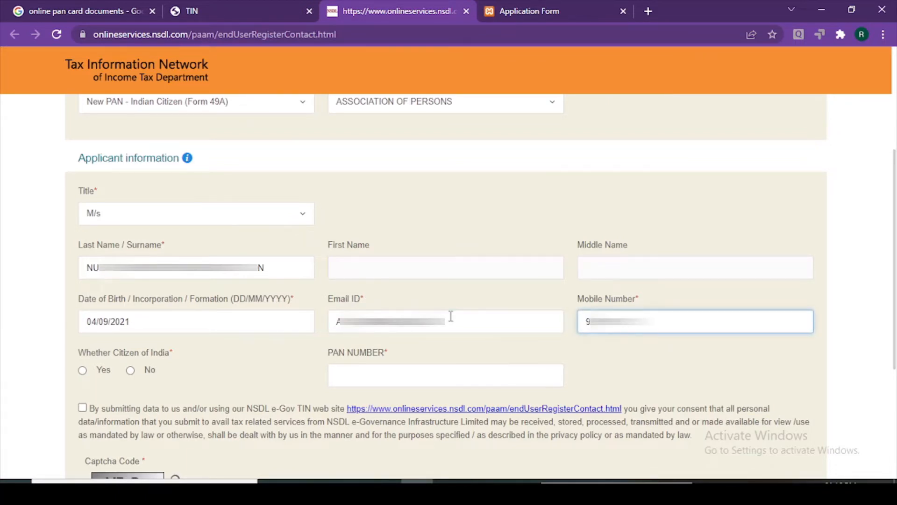
pyautogui.write('...')
pyautogui.click(645, 373)
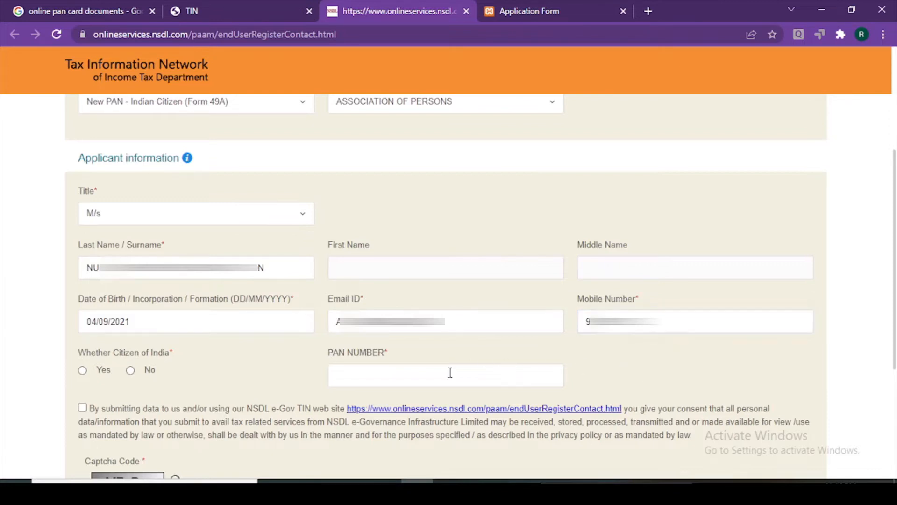
pyautogui.click(102, 373)
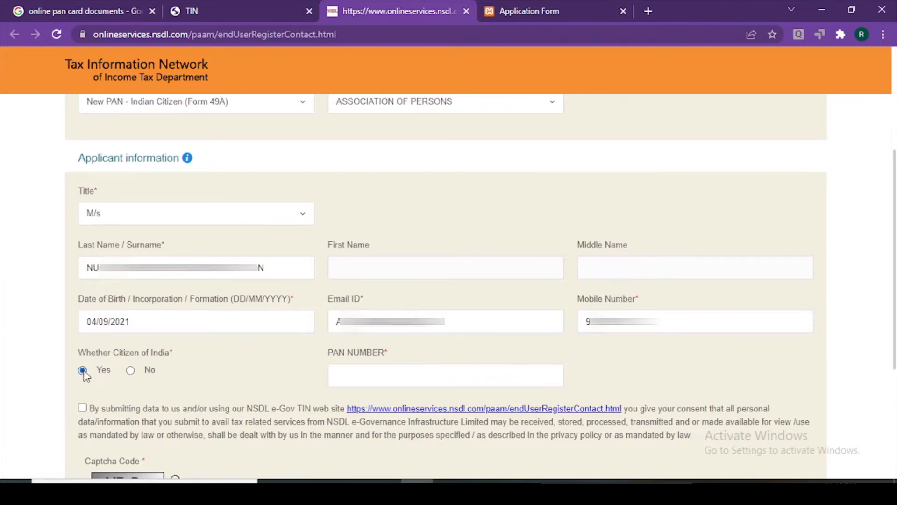
pyautogui.click(393, 375)
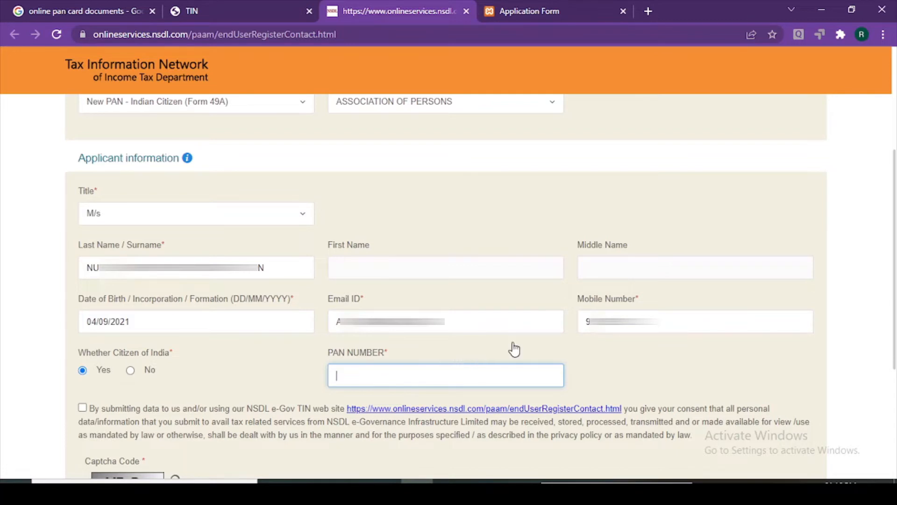
pyautogui.scroll(-3, 505, 344)
pyautogui.scroll(3, 212, 341)
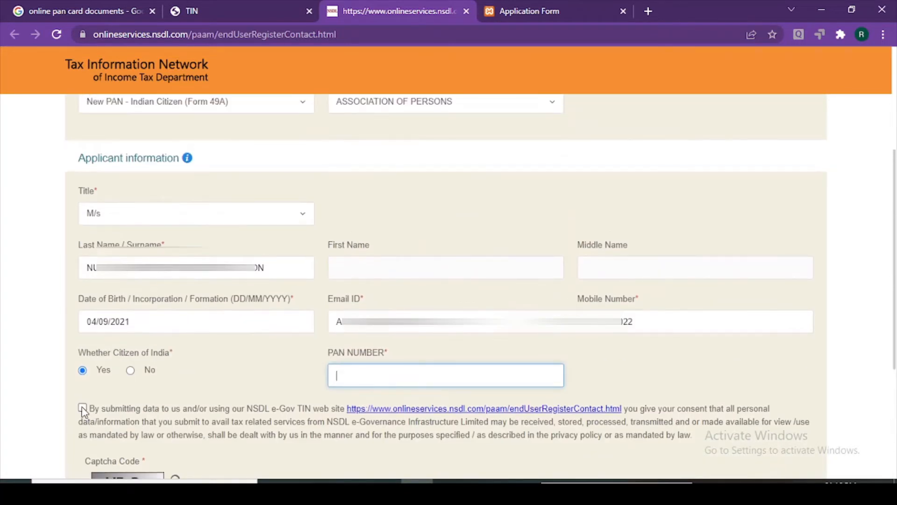
pyautogui.click(82, 407)
pyautogui.scroll(1, 94, 390)
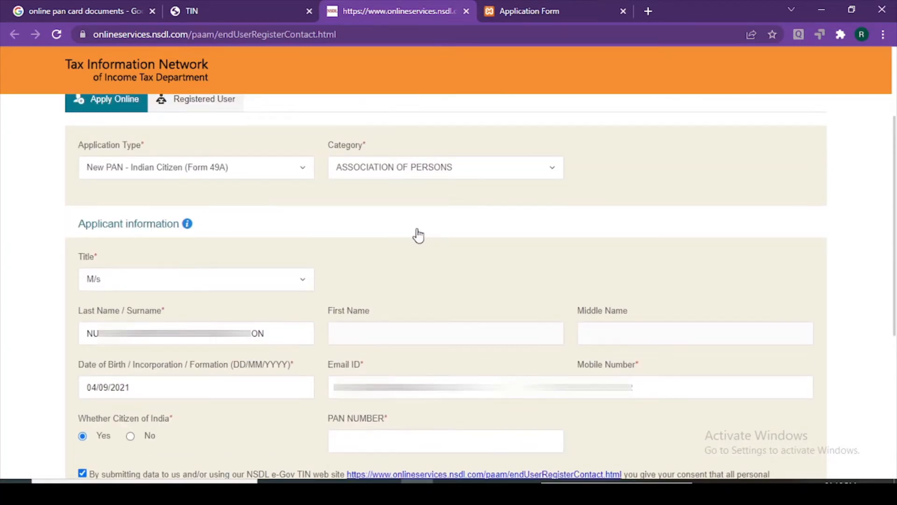
pyautogui.scroll(-2, 417, 236)
pyautogui.scroll(-1, 149, 319)
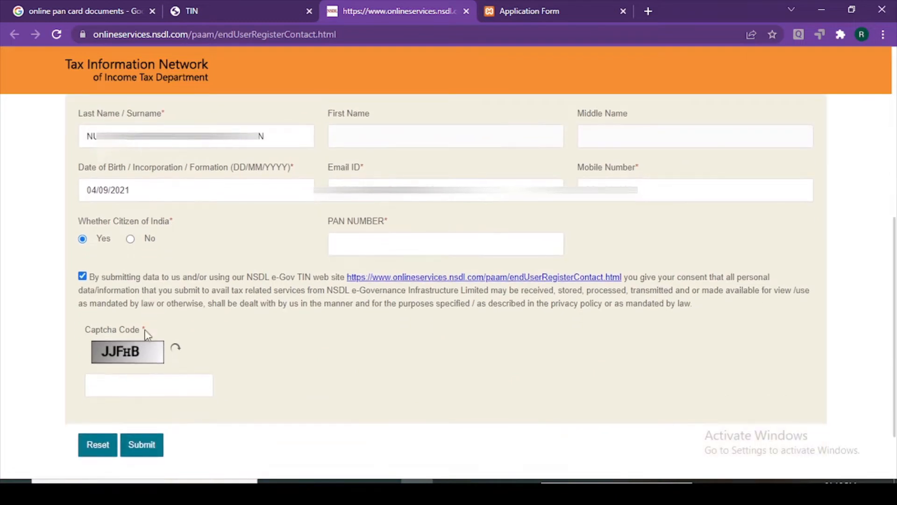
pyautogui.click(131, 392)
pyautogui.write('J')
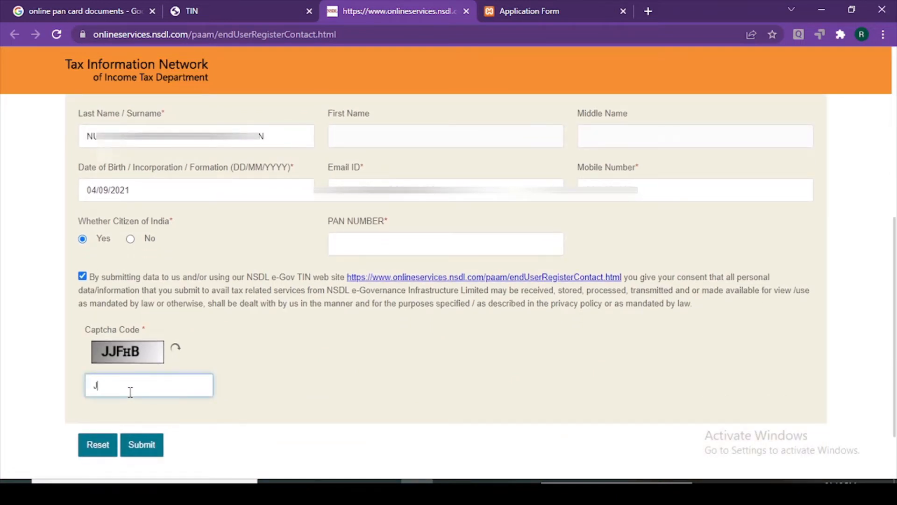
pyautogui.write('JFHB')
pyautogui.click(345, 368)
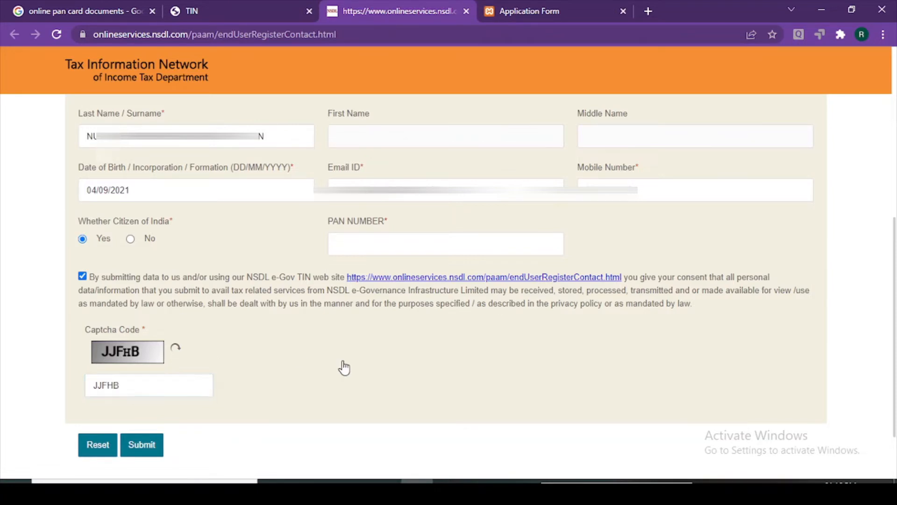
pyautogui.scroll(4, 266, 409)
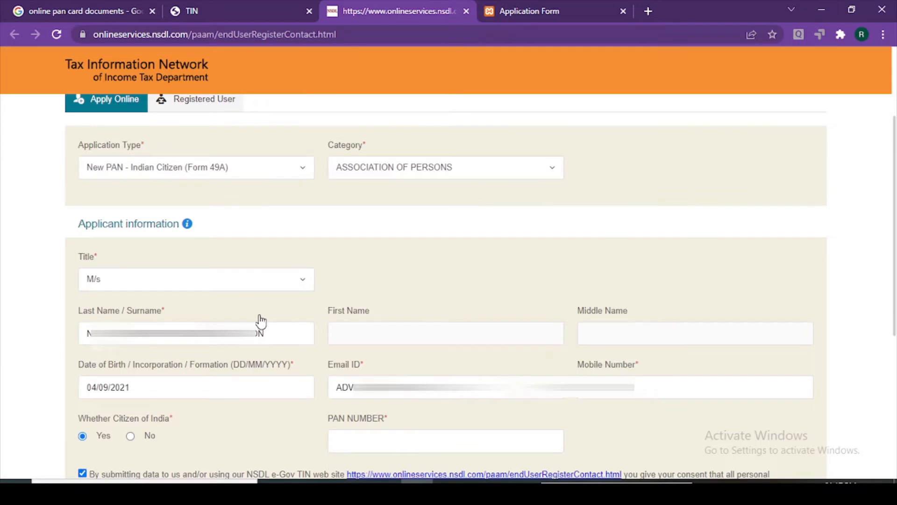
pyautogui.scroll(2, 253, 319)
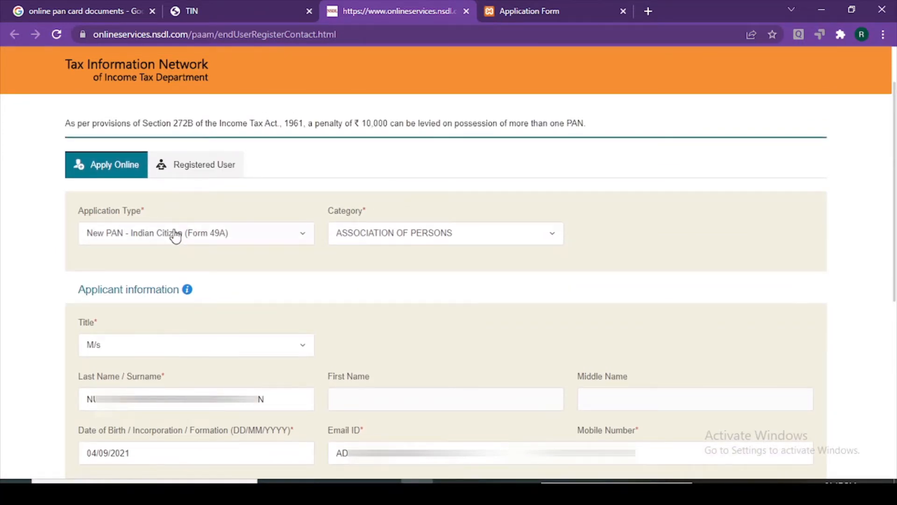
pyautogui.scroll(-4, 175, 235)
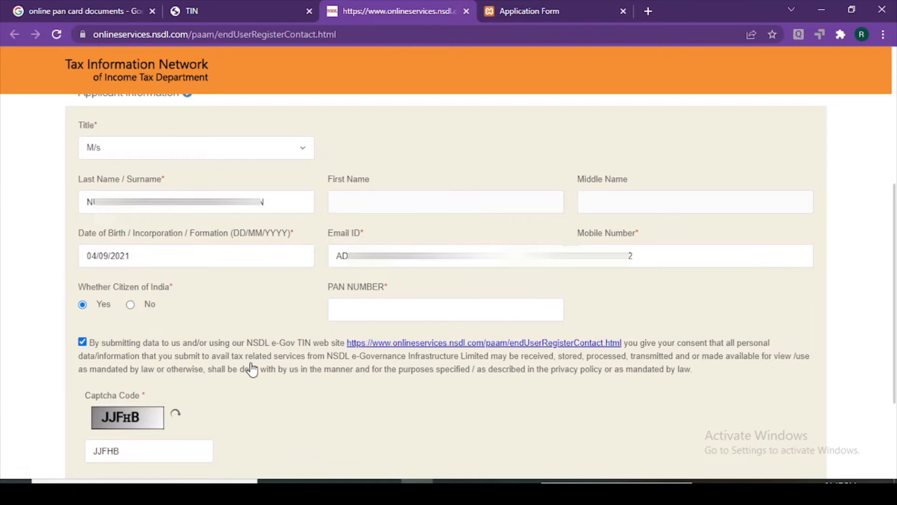
pyautogui.scroll(4, 251, 367)
pyautogui.scroll(-4, 254, 371)
pyautogui.click(349, 314)
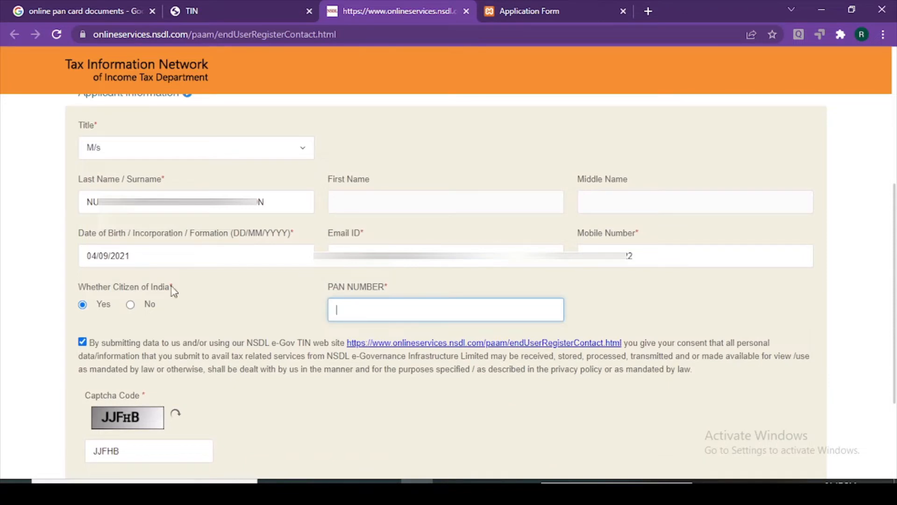
pyautogui.click(180, 311)
pyautogui.scroll(1, 276, 311)
pyautogui.scroll(1, 276, 310)
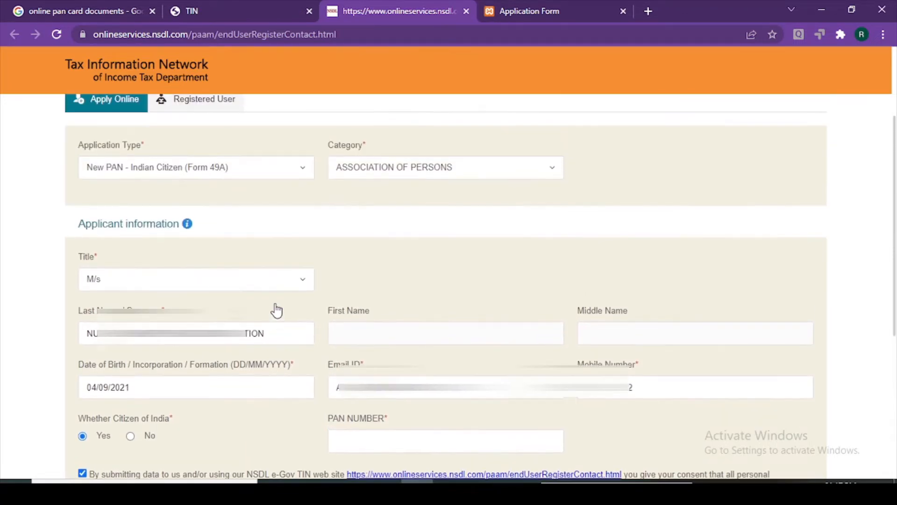
pyautogui.scroll(2, 241, 236)
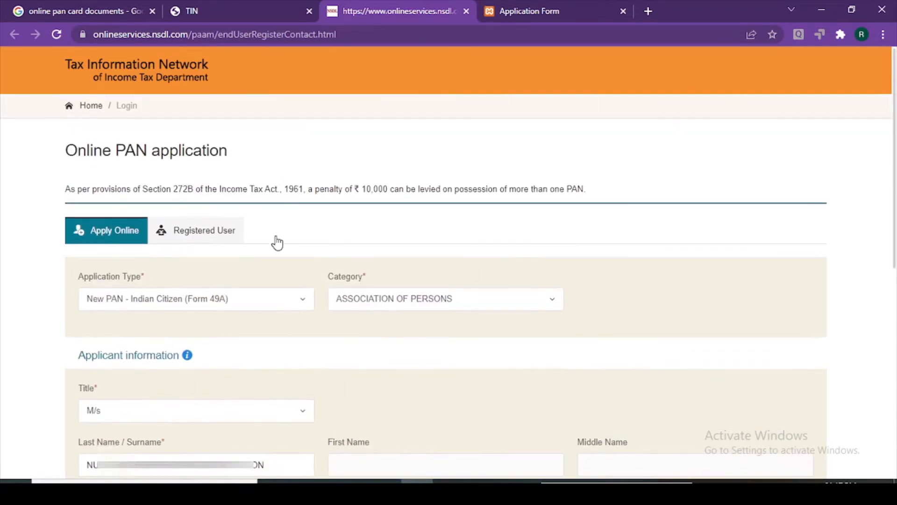
pyautogui.scroll(-8, 276, 268)
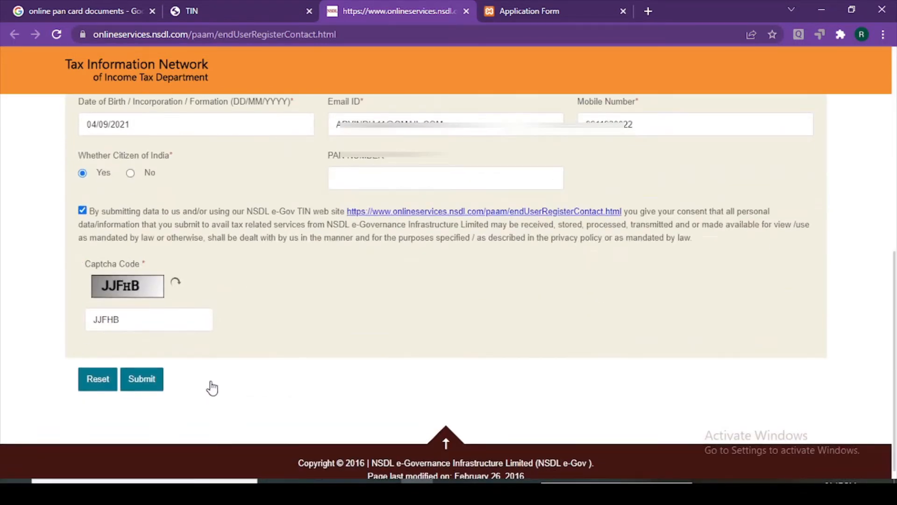
pyautogui.scroll(1, 467, 424)
pyautogui.scroll(6, 468, 424)
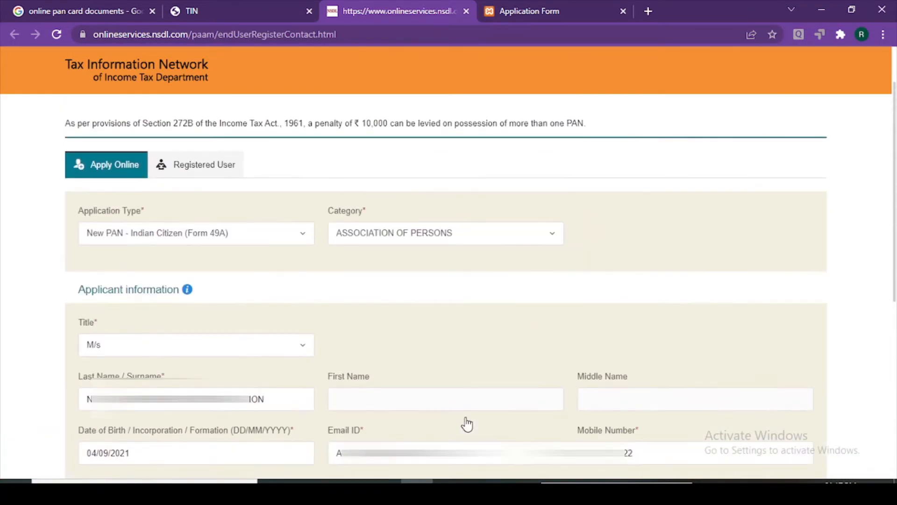
# Log in as a registered user with the temporary token, e-mail ID, date of birth 04/09/2021 and the captcha code
pyautogui.click(224, 179)
pyautogui.click(140, 258)
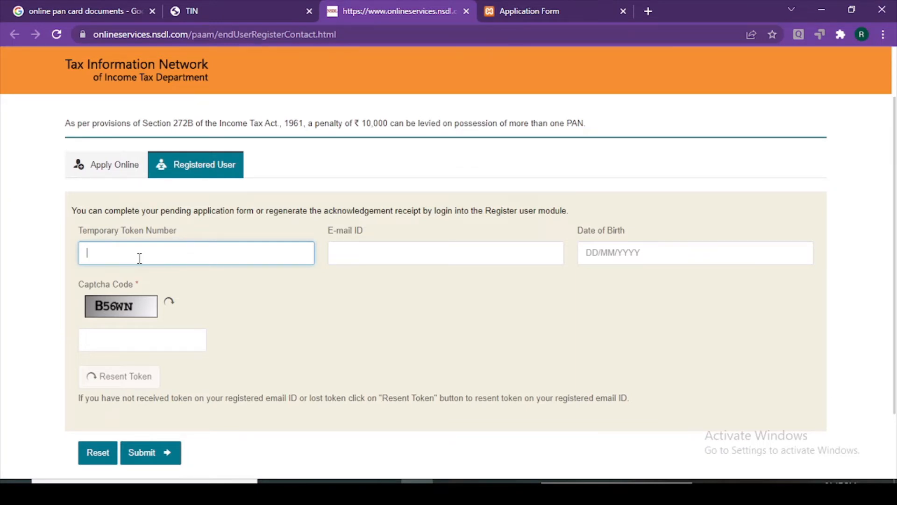
pyautogui.write('00')
pyautogui.click(373, 250)
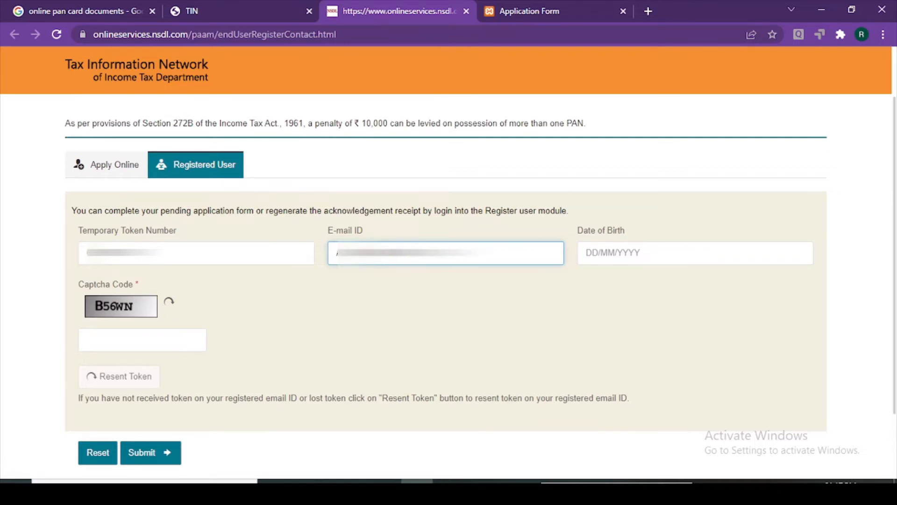
pyautogui.click(587, 252)
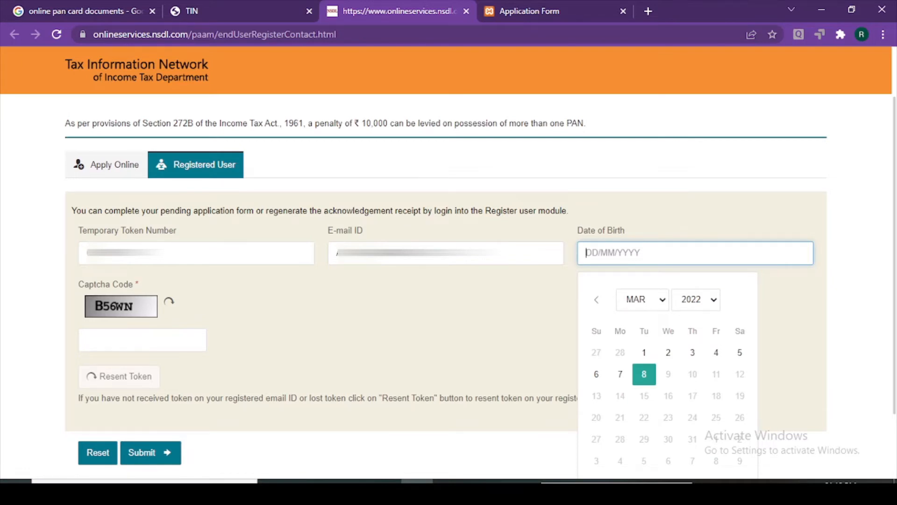
pyautogui.write('04/09/2021')
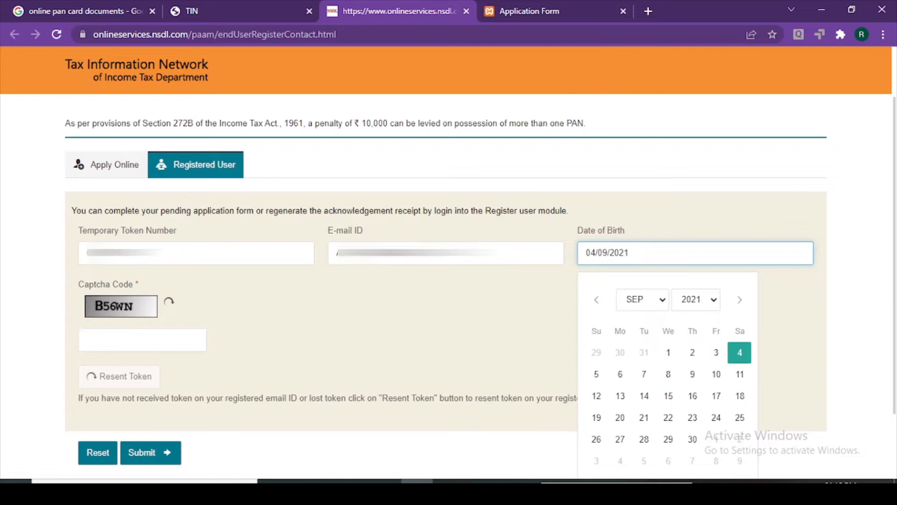
pyautogui.click(740, 353)
pyautogui.click(147, 336)
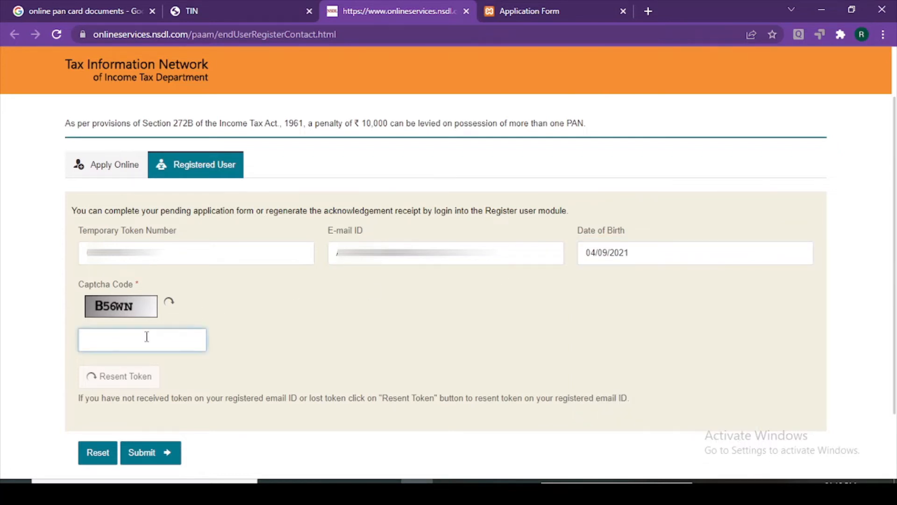
pyautogui.write('B56WN')
pyautogui.click(411, 407)
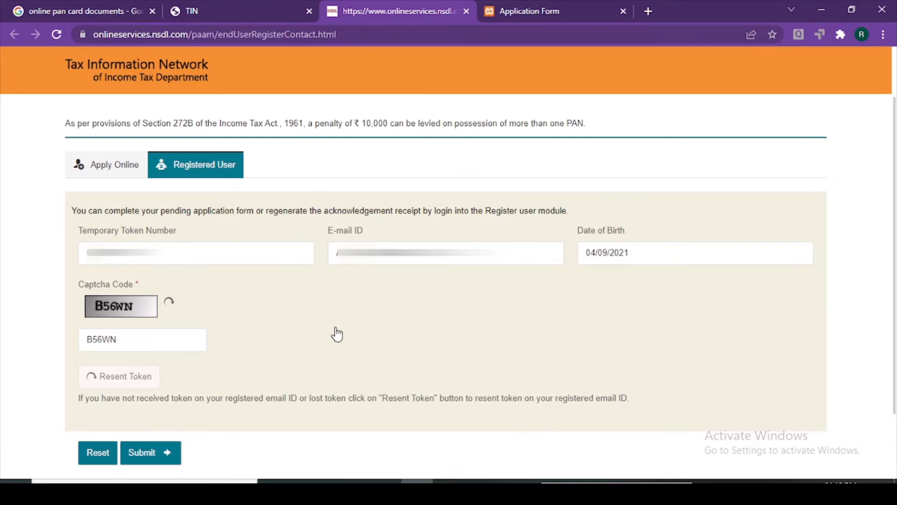
pyautogui.click(155, 462)
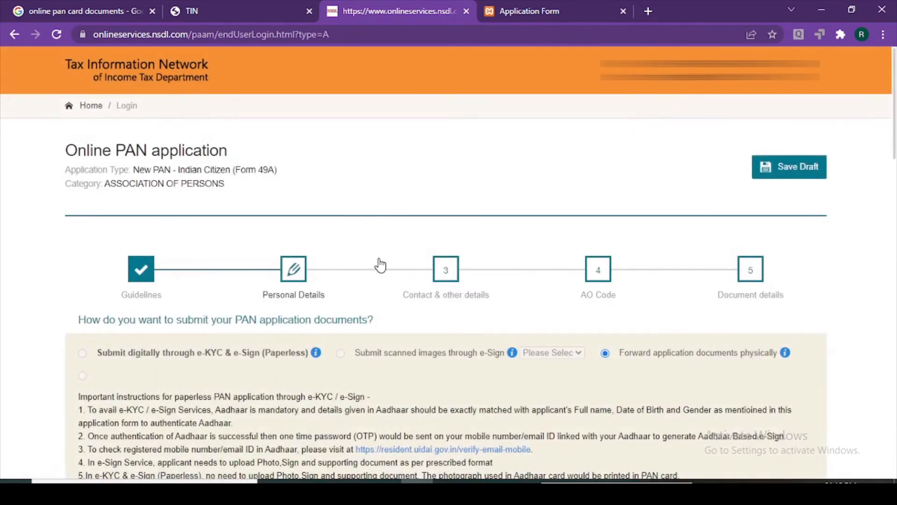
# Scroll through the Personal Details page and view the Fees Applicable table for the physical PAN card
pyautogui.scroll(-1, 405, 264)
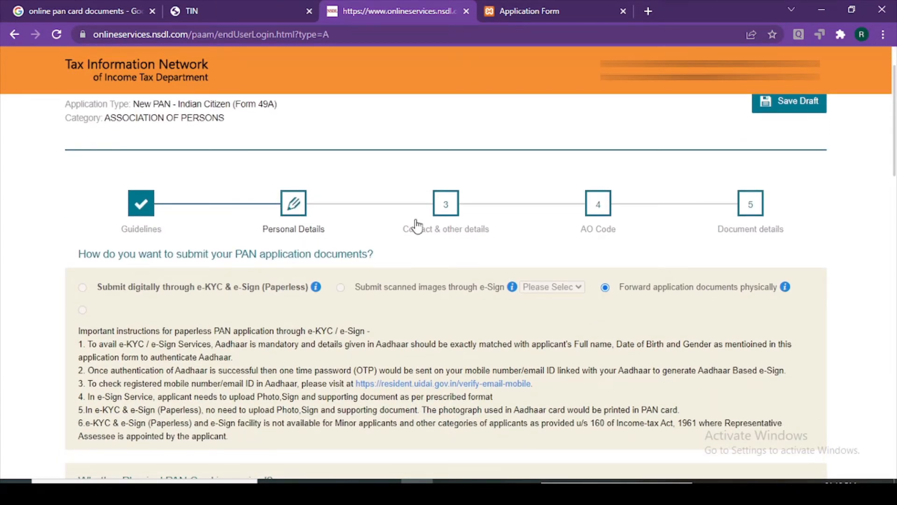
pyautogui.scroll(-15, 416, 224)
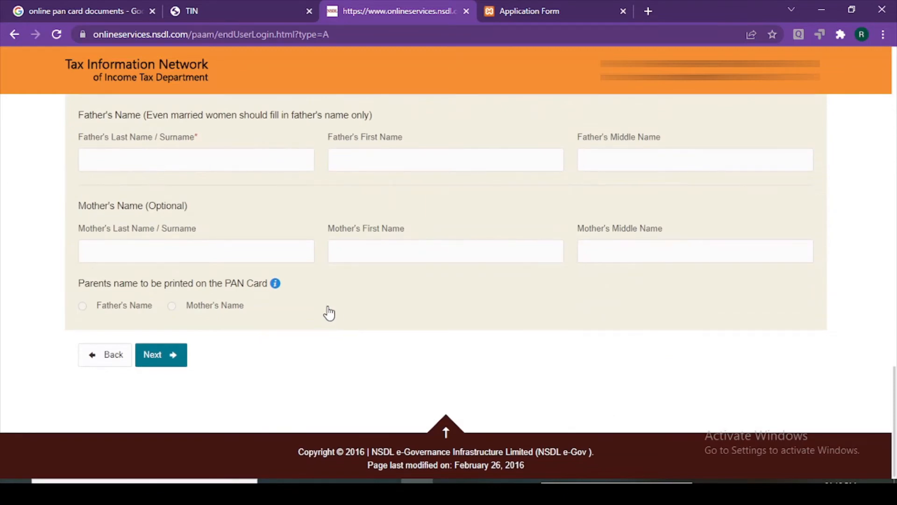
pyautogui.scroll(15, 327, 313)
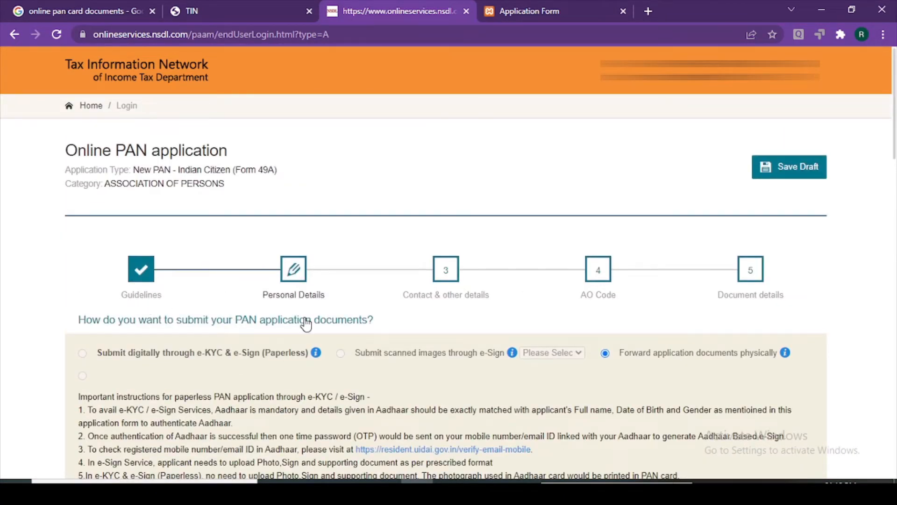
pyautogui.scroll(-7, 306, 302)
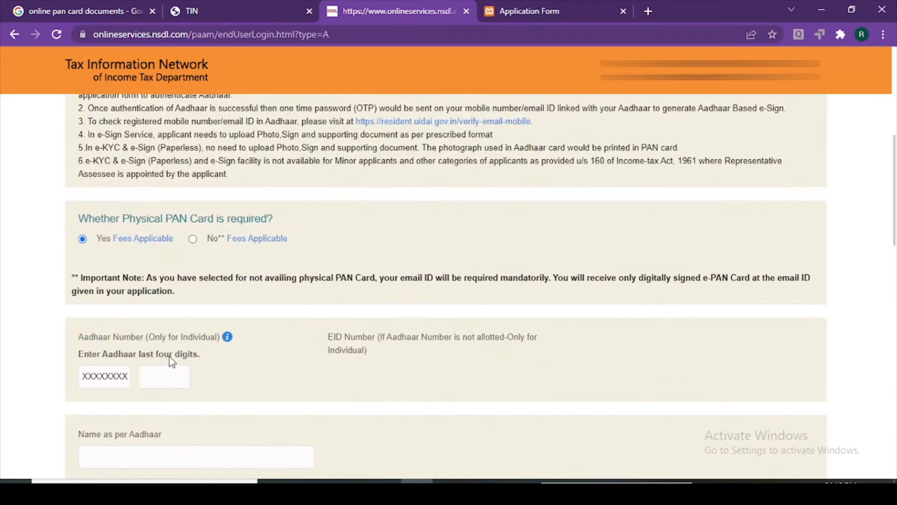
pyautogui.scroll(7, 171, 356)
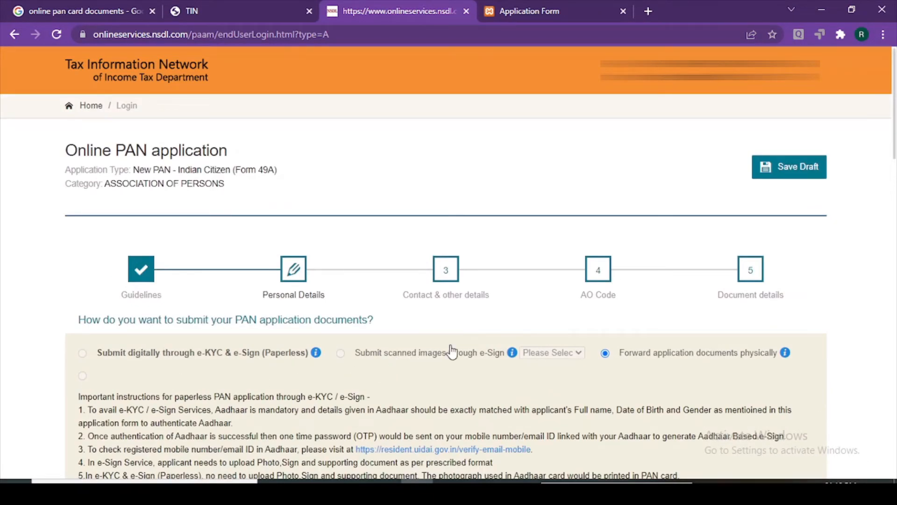
pyautogui.scroll(-3, 435, 354)
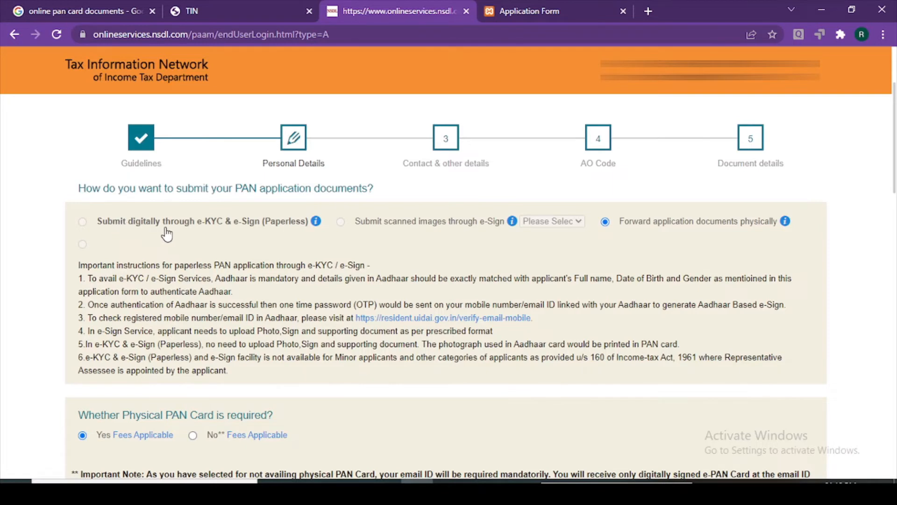
pyautogui.moveTo(311, 228)
pyautogui.scroll(-1, 85, 247)
pyautogui.scroll(-3, 84, 262)
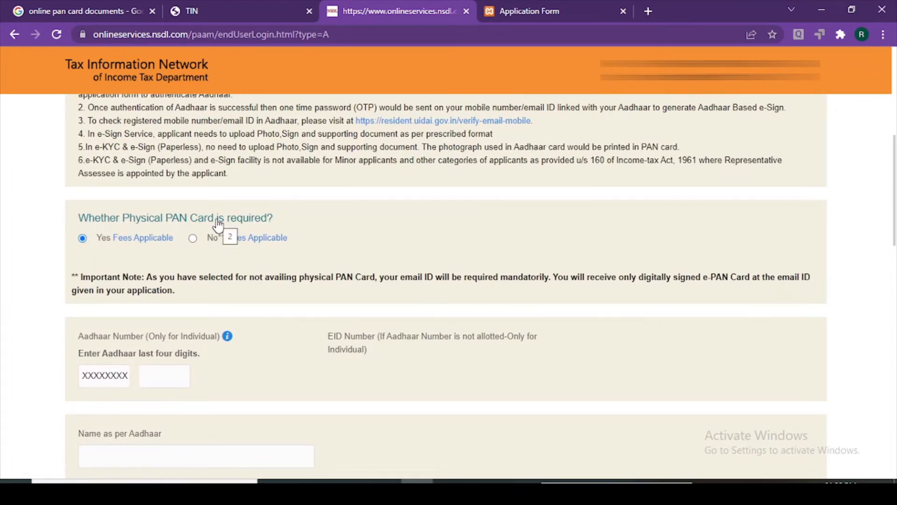
pyautogui.moveTo(124, 244)
pyautogui.click(155, 241)
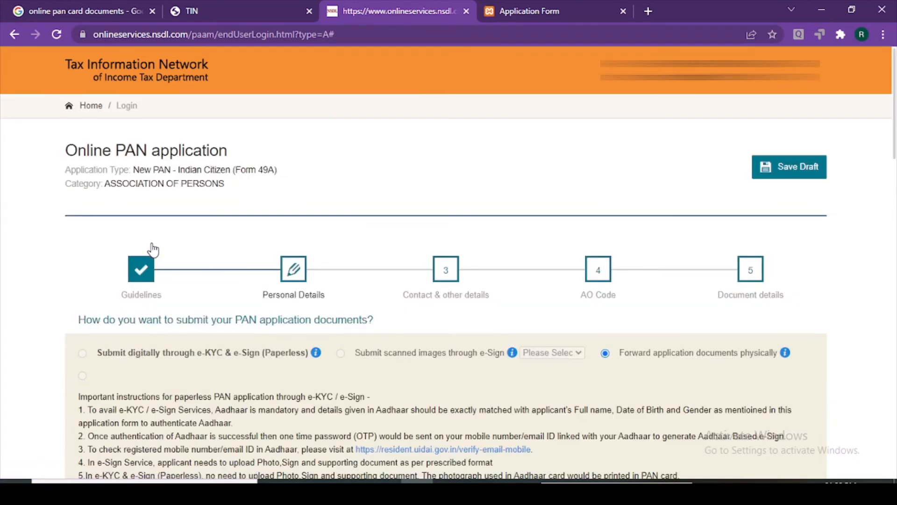
pyautogui.scroll(-2, 155, 245)
pyautogui.scroll(-3, 157, 251)
pyautogui.moveTo(130, 308)
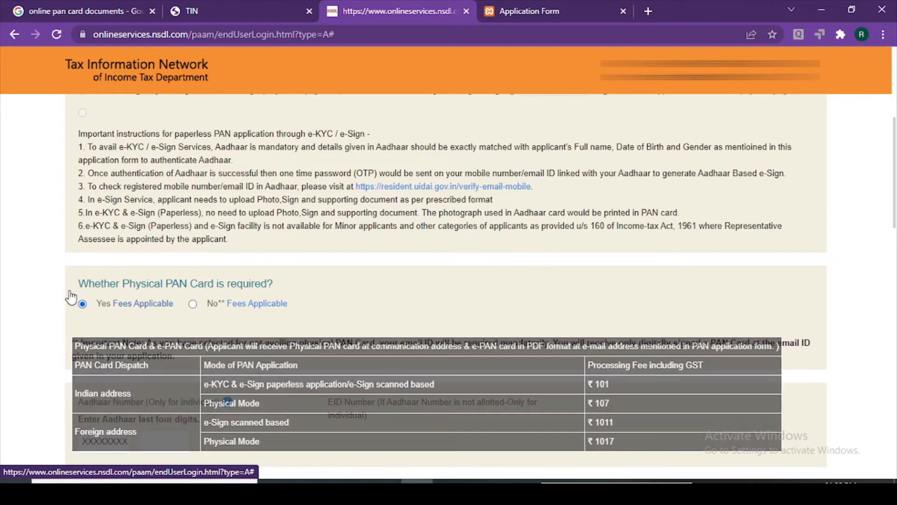
pyautogui.scroll(-3, 140, 318)
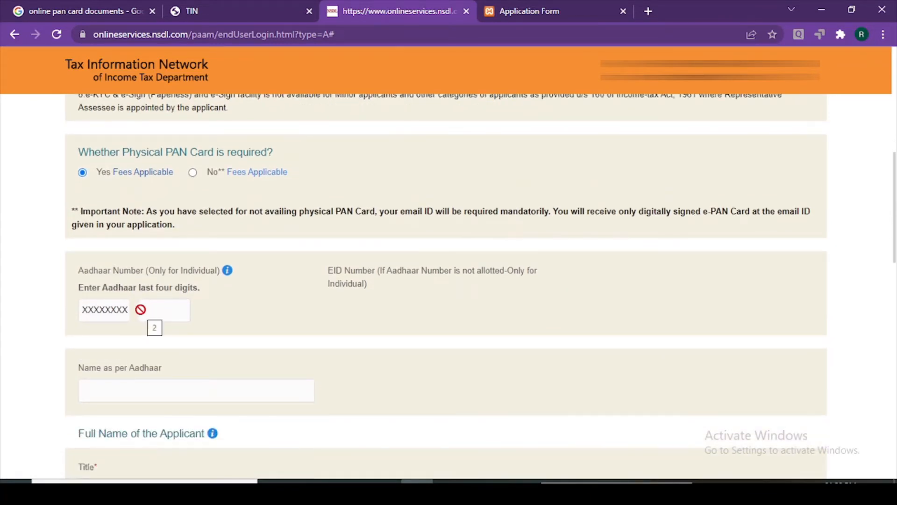
pyautogui.scroll(-3, 128, 332)
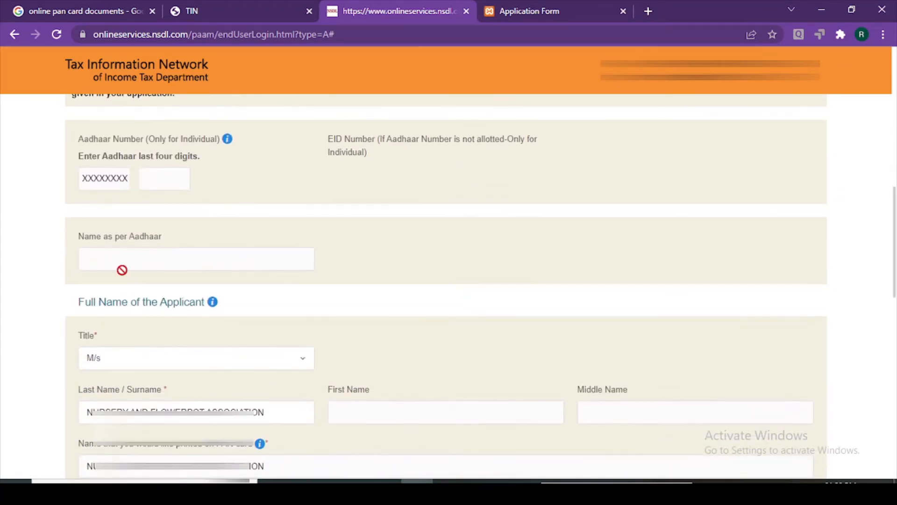
pyautogui.scroll(-3, 129, 360)
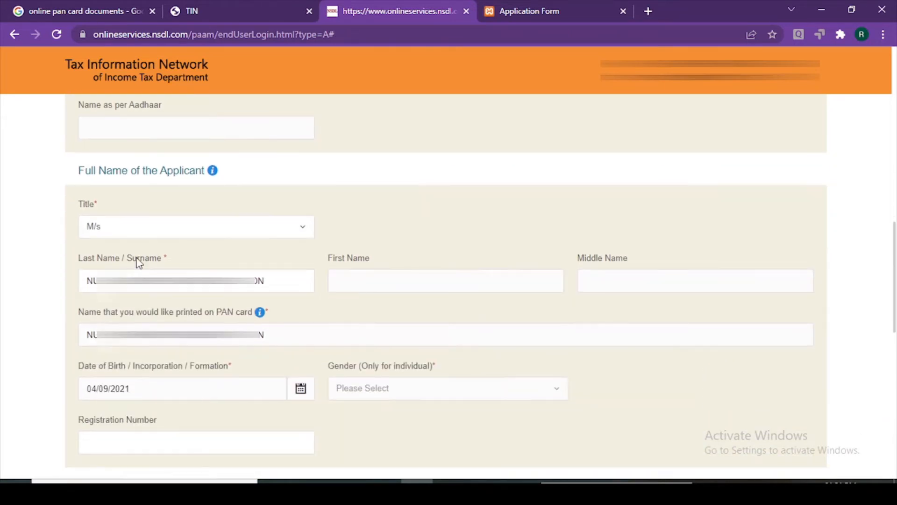
pyautogui.click(140, 233)
pyautogui.click(140, 233)
pyautogui.click(272, 280)
pyautogui.scroll(-2, 140, 323)
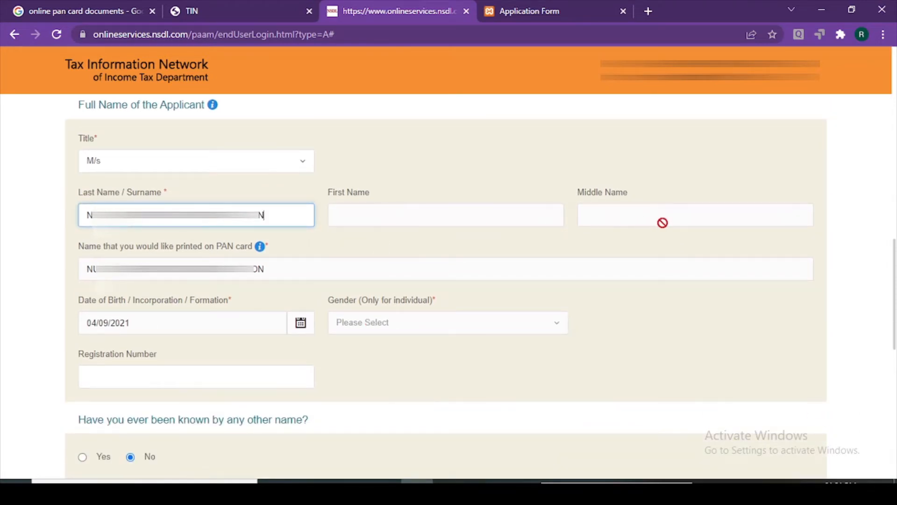
pyautogui.scroll(-4, 394, 282)
pyautogui.click(159, 179)
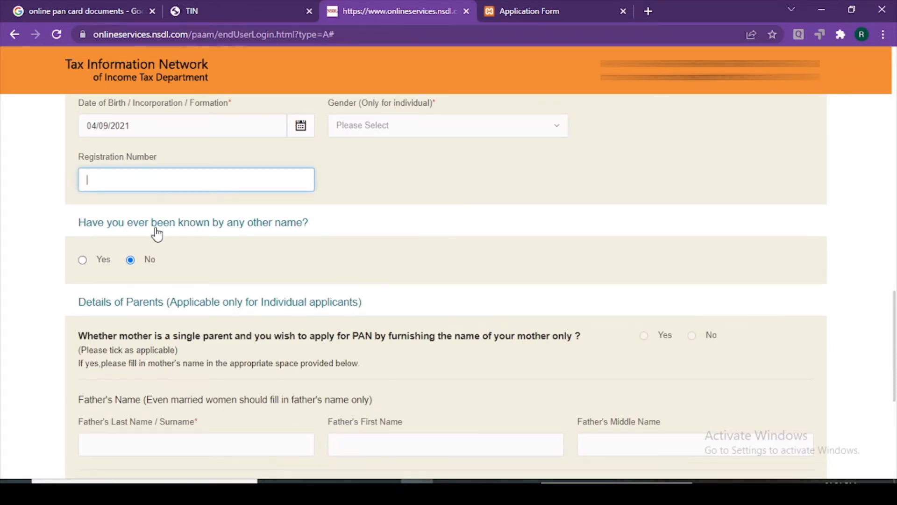
# Paste the society's registration number from the certificate and remove the space after H
pyautogui.click(509, 10)
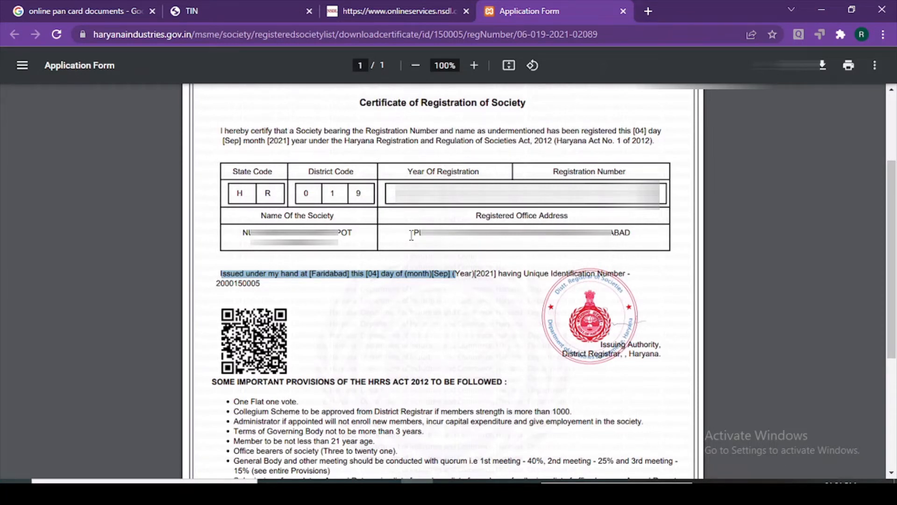
pyautogui.click(240, 194)
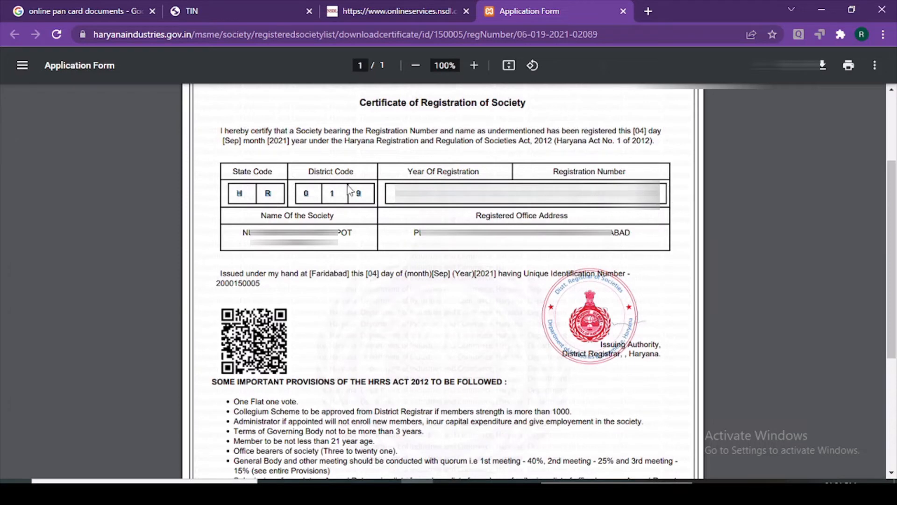
pyautogui.click(356, 11)
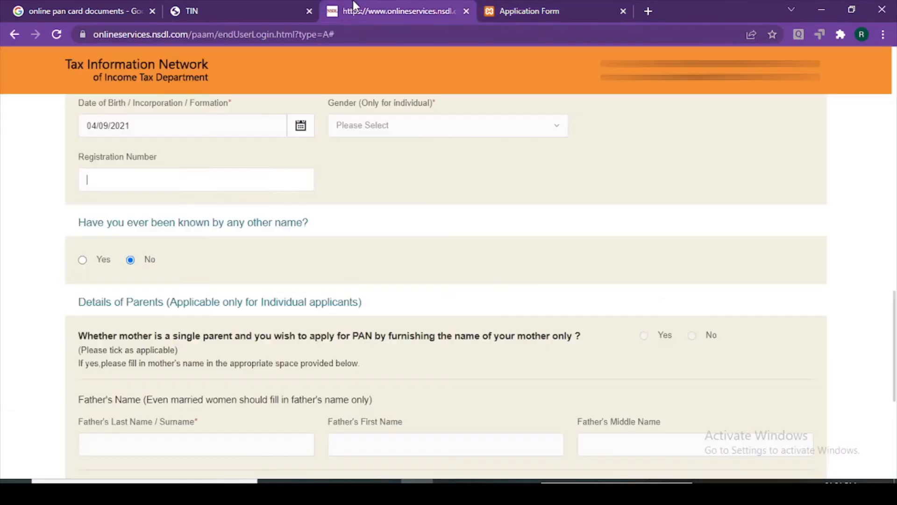
pyautogui.click(166, 176)
pyautogui.hotkey('ctrl', 'v')
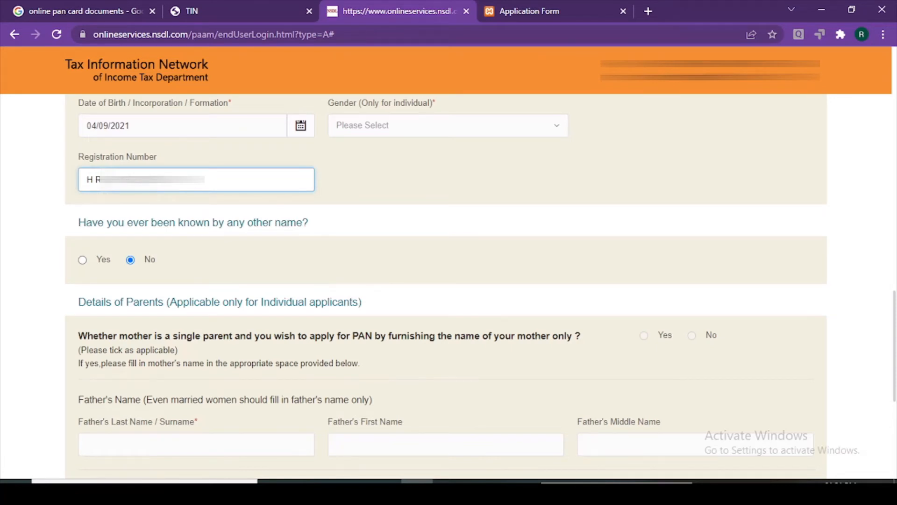
pyautogui.click(95, 180)
pyautogui.press('BackSpace')
# Check the registration number against the certificate and continue to the Contact & other details step
pyautogui.click(551, 5)
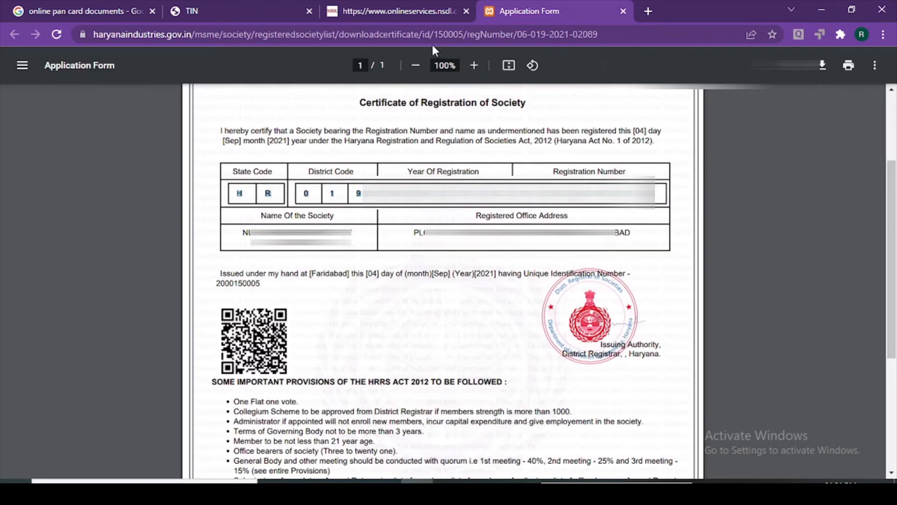
pyautogui.click(358, 19)
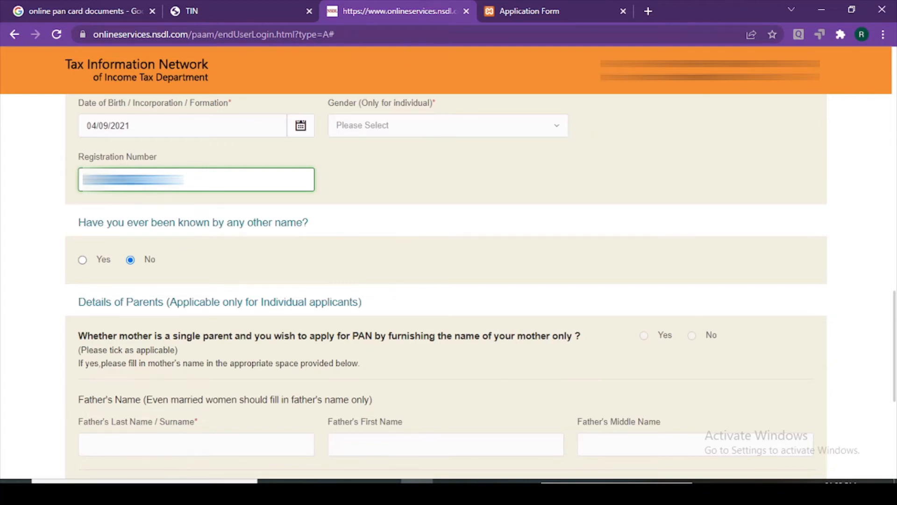
pyautogui.click(166, 180)
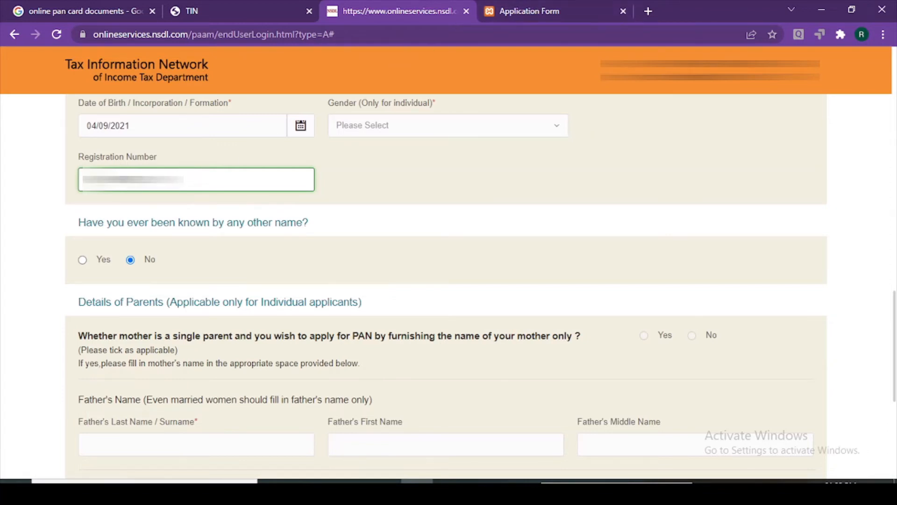
pyautogui.click(528, 11)
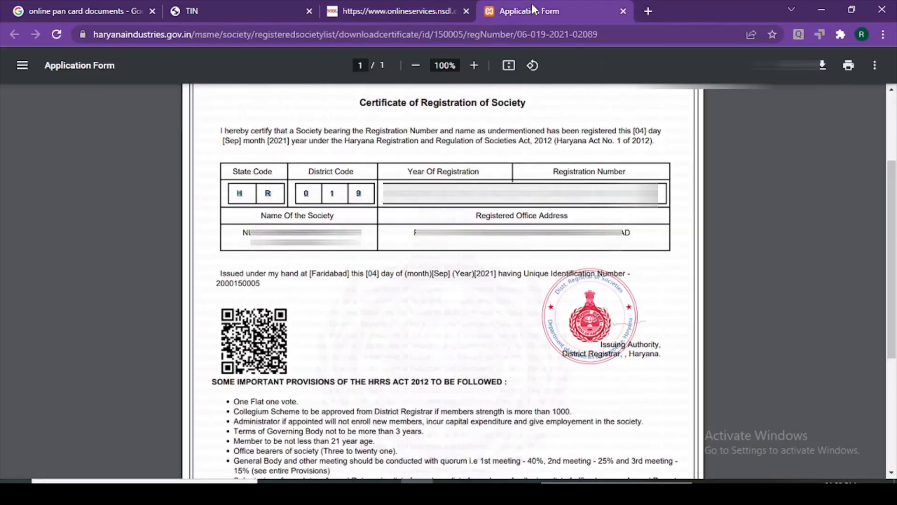
pyautogui.click(400, 10)
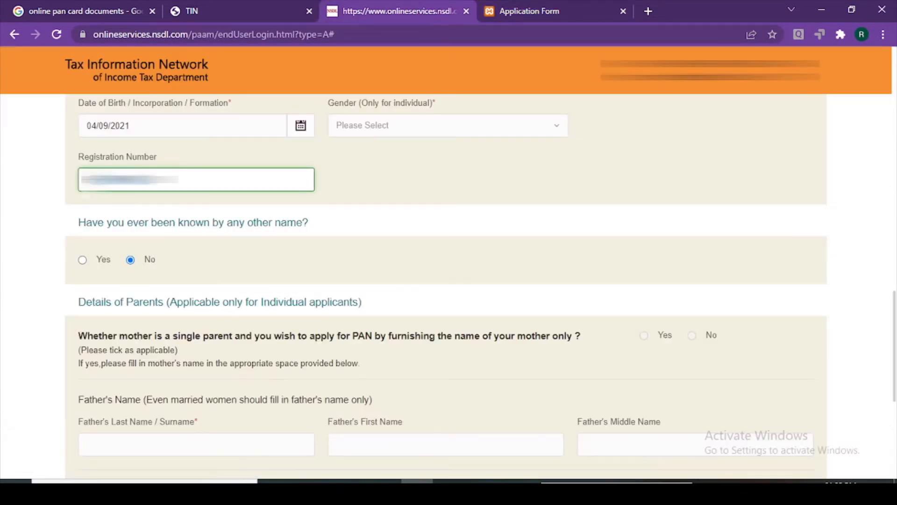
pyautogui.click(525, 7)
pyautogui.click(419, 8)
pyautogui.scroll(-1, 253, 242)
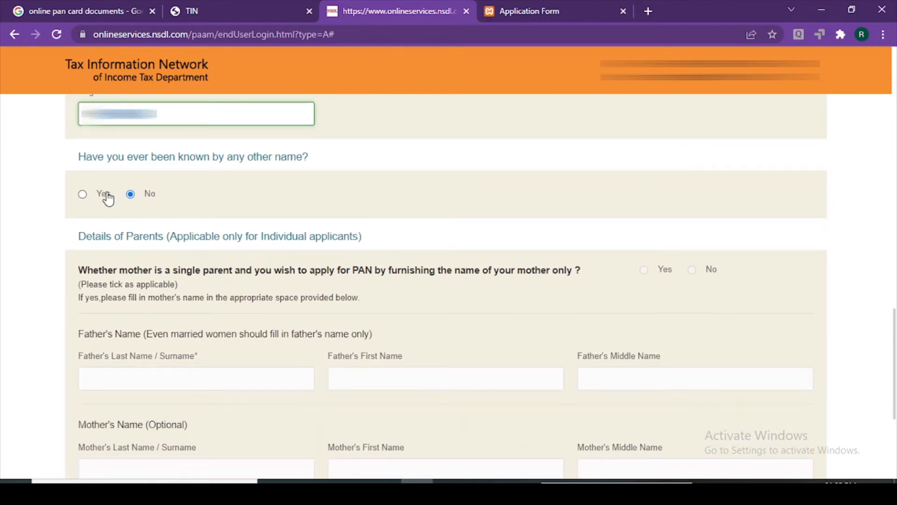
pyautogui.scroll(-1, 250, 236)
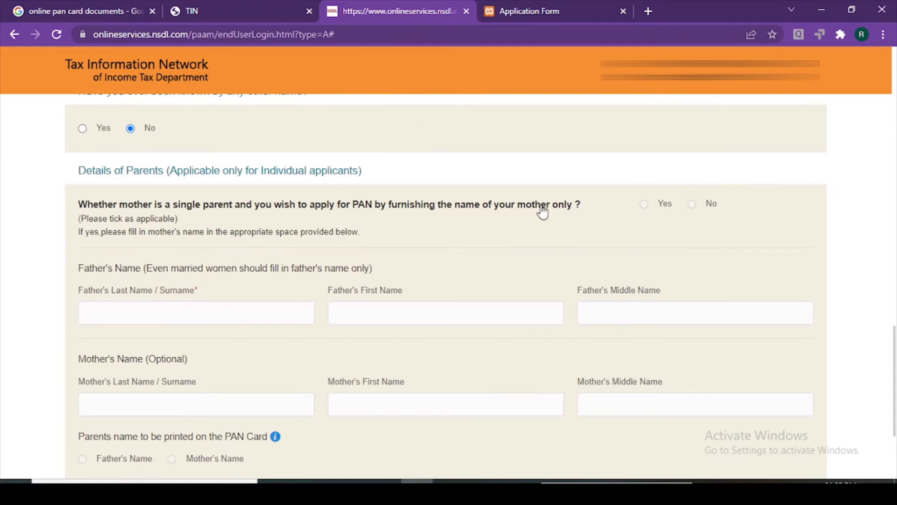
pyautogui.scroll(-2, 361, 291)
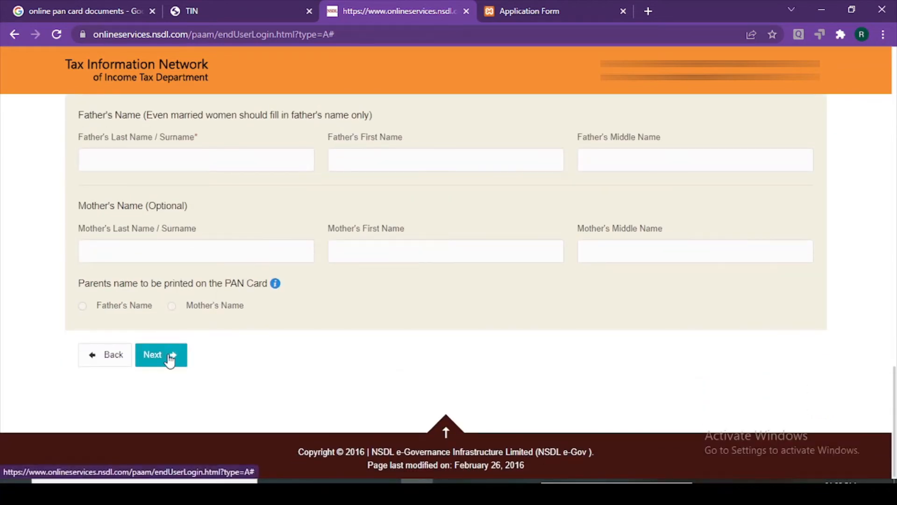
pyautogui.click(169, 360)
# Choose the office address as the address for communication
pyautogui.scroll(-4, 169, 358)
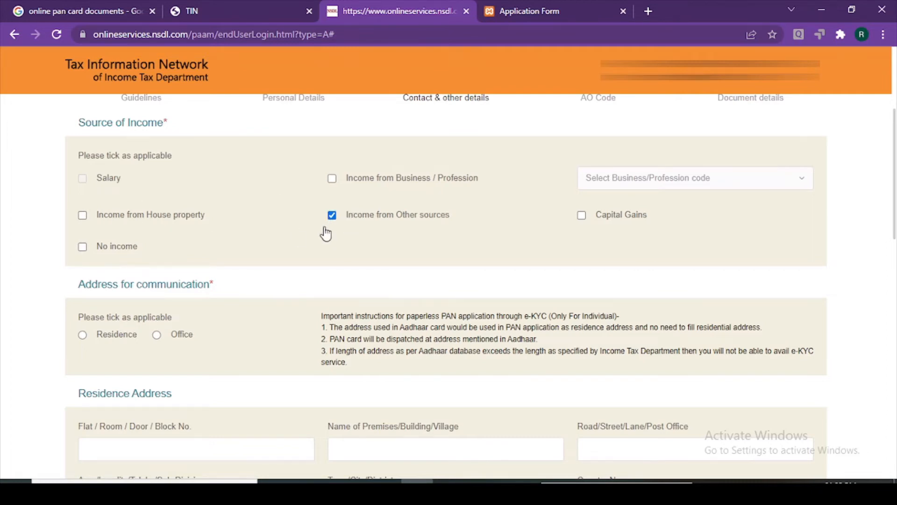
pyautogui.scroll(-2, 233, 253)
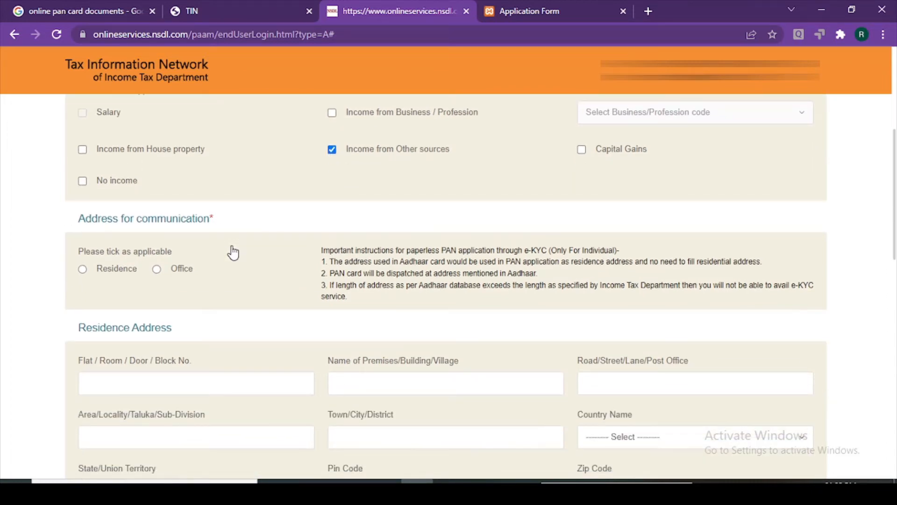
pyautogui.click(157, 270)
pyautogui.scroll(-4, 262, 316)
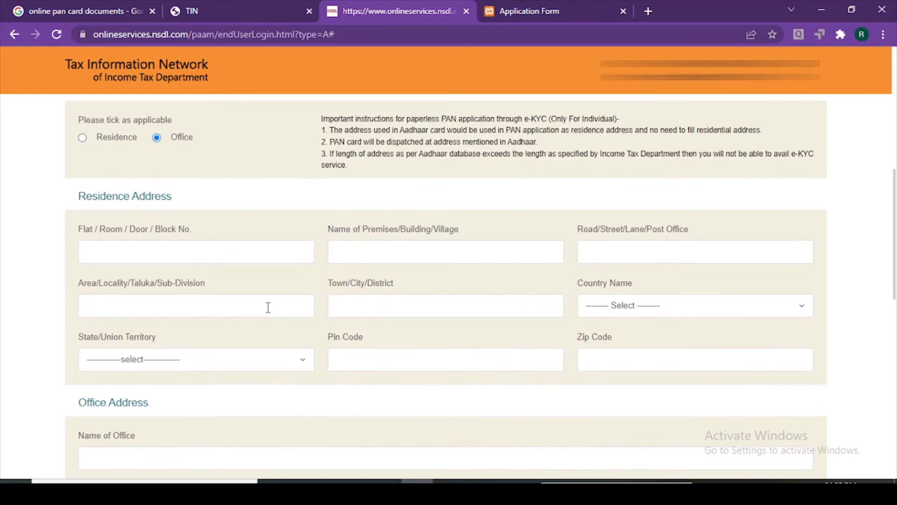
# Copy the registered office address from the certificate into the Flat and Area/Locality fields
pyautogui.click(515, 7)
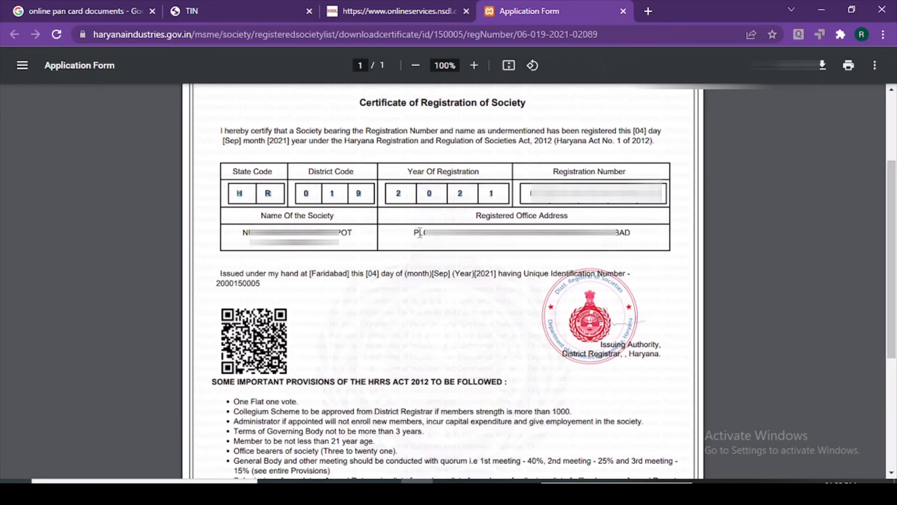
pyautogui.moveTo(414, 232); pyautogui.dragTo(509, 233)
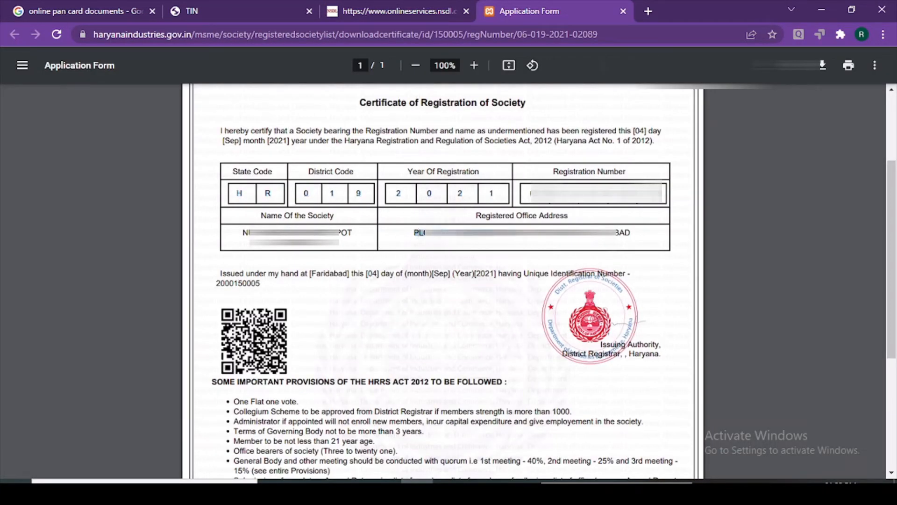
pyautogui.click(390, 6)
pyautogui.click(209, 261)
pyautogui.hotkey('ctrl', 'v')
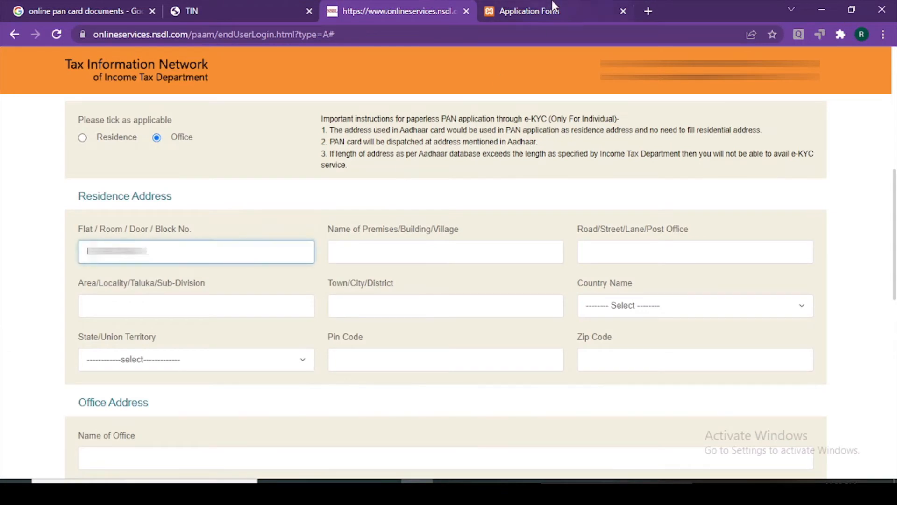
pyautogui.click(572, 11)
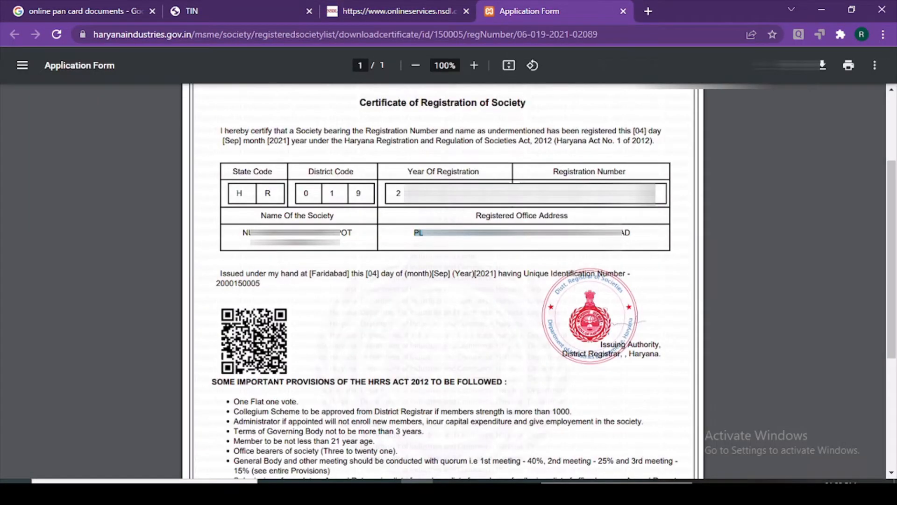
pyautogui.moveTo(476, 233); pyautogui.dragTo(540, 233)
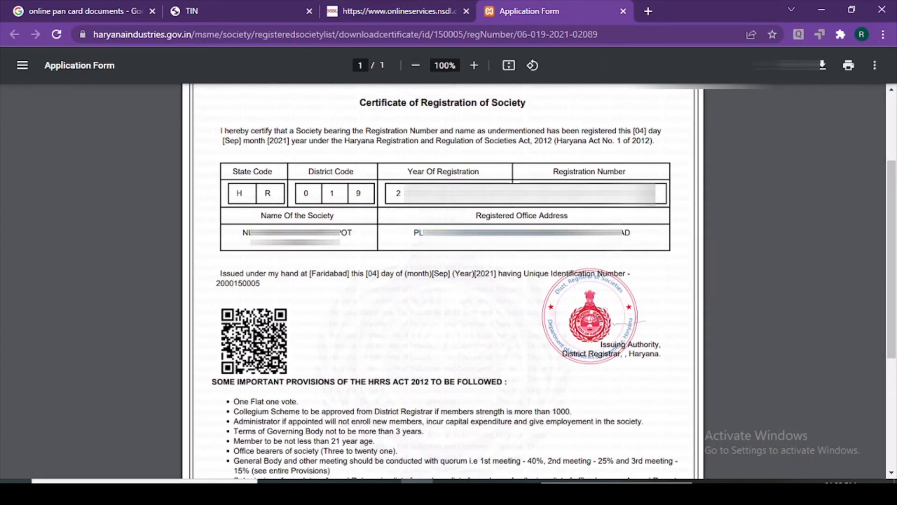
pyautogui.click(390, 11)
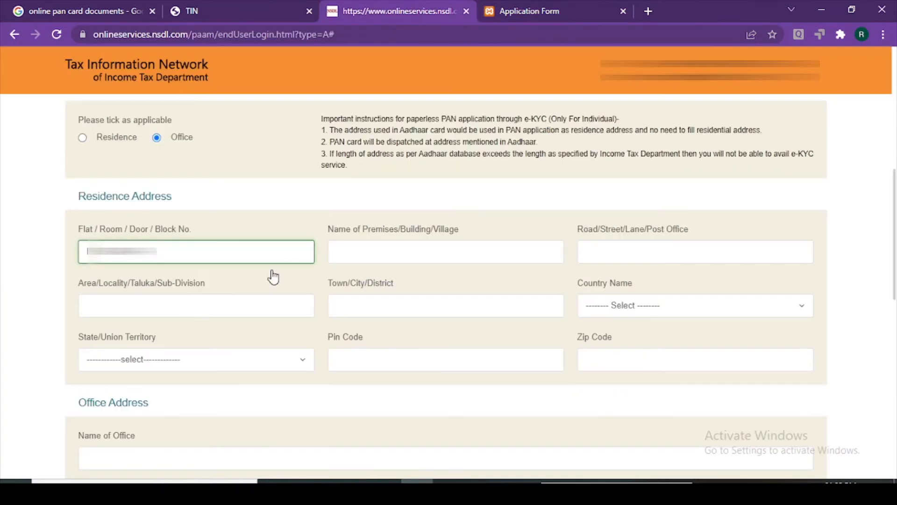
pyautogui.click(173, 305)
pyautogui.hotkey('ctrl', 'v')
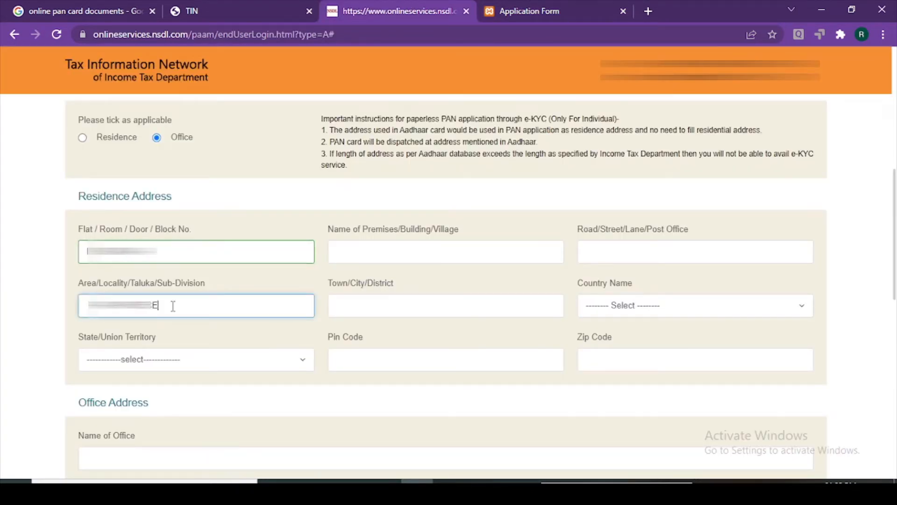
# Fill the town FARIDABAD, country INDIA and state HARYANA, checking the certificate for the pin code
pyautogui.click(394, 302)
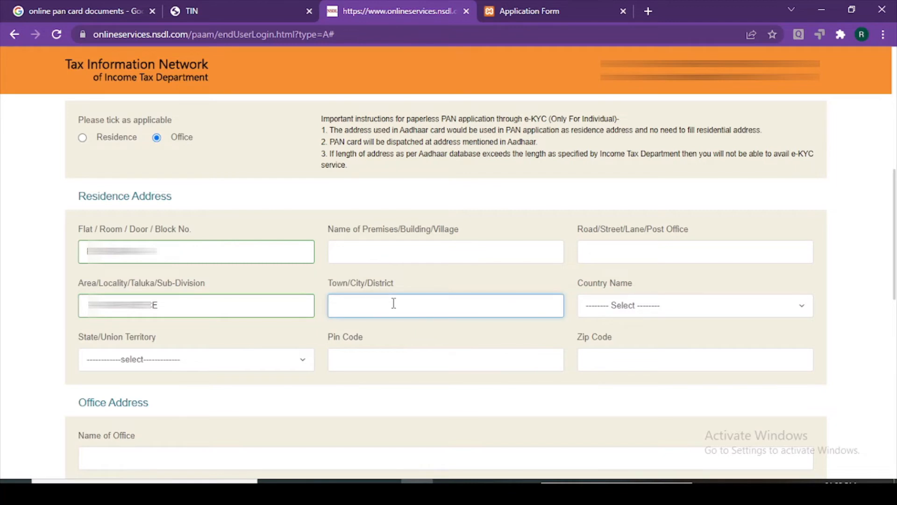
pyautogui.write('FA███████')
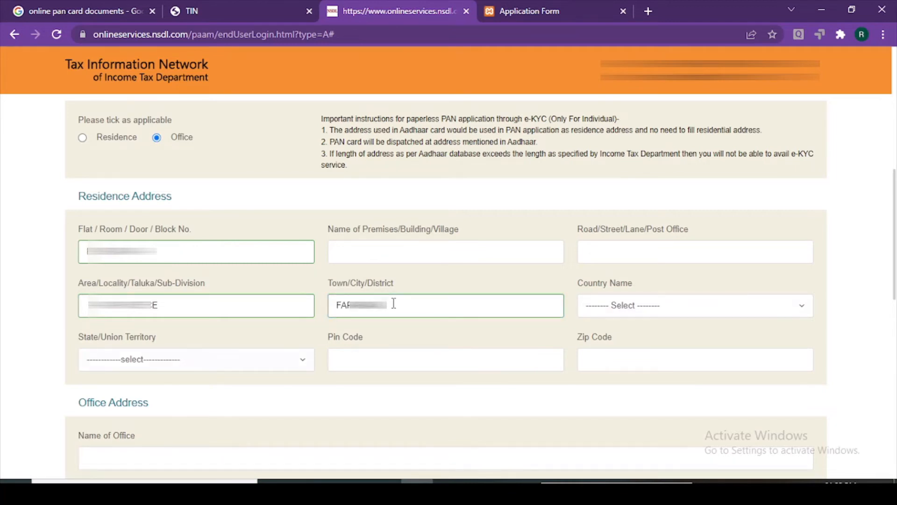
pyautogui.click(647, 307)
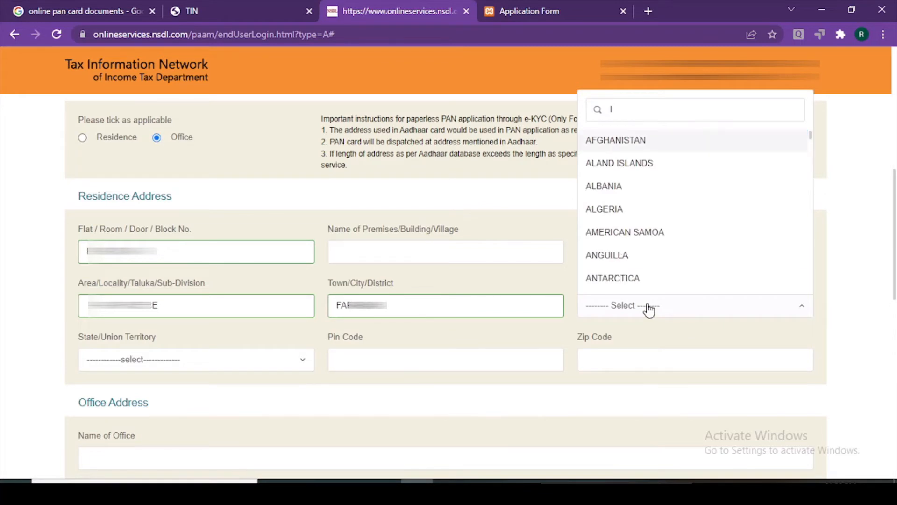
pyautogui.write('INDIA')
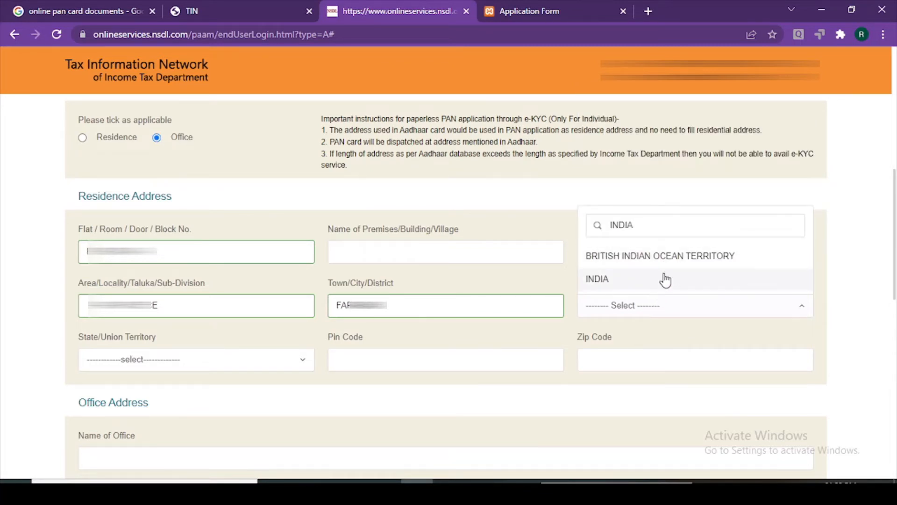
pyautogui.click(665, 279)
pyautogui.click(187, 364)
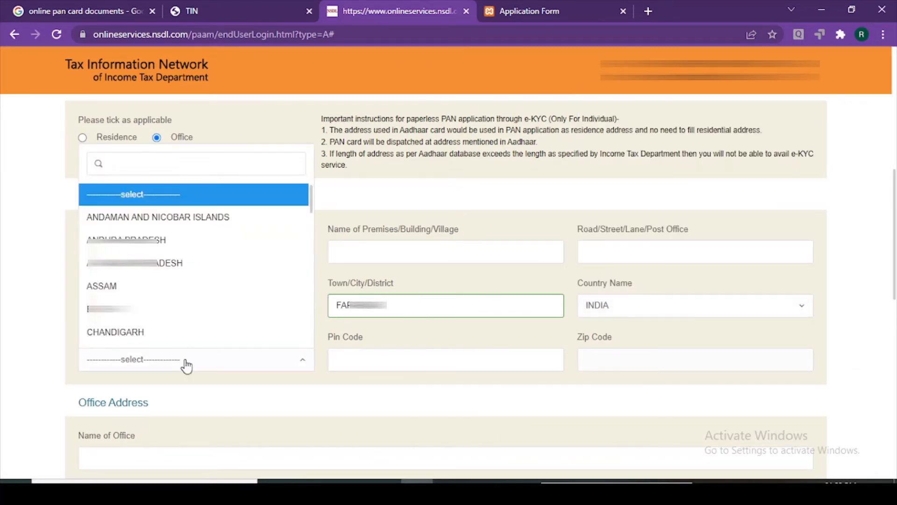
pyautogui.write('HARYANA')
pyautogui.click(176, 332)
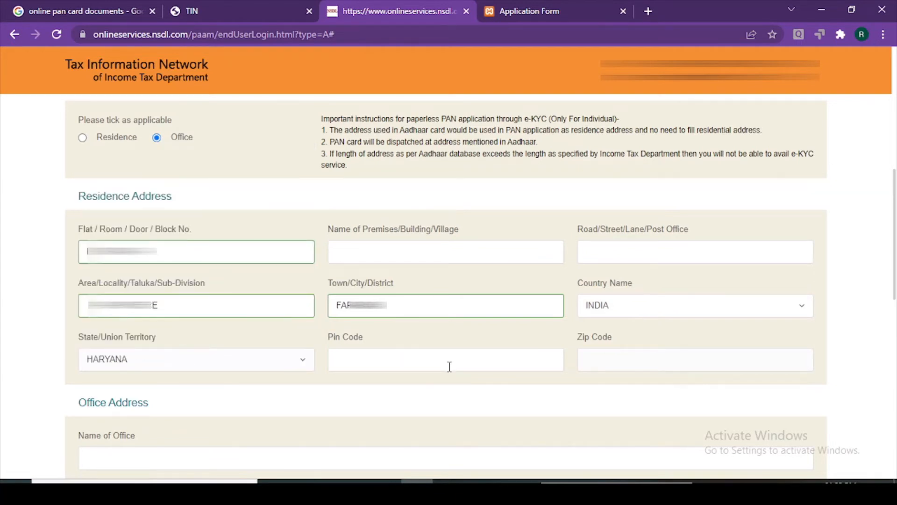
pyautogui.click(450, 364)
pyautogui.click(584, 7)
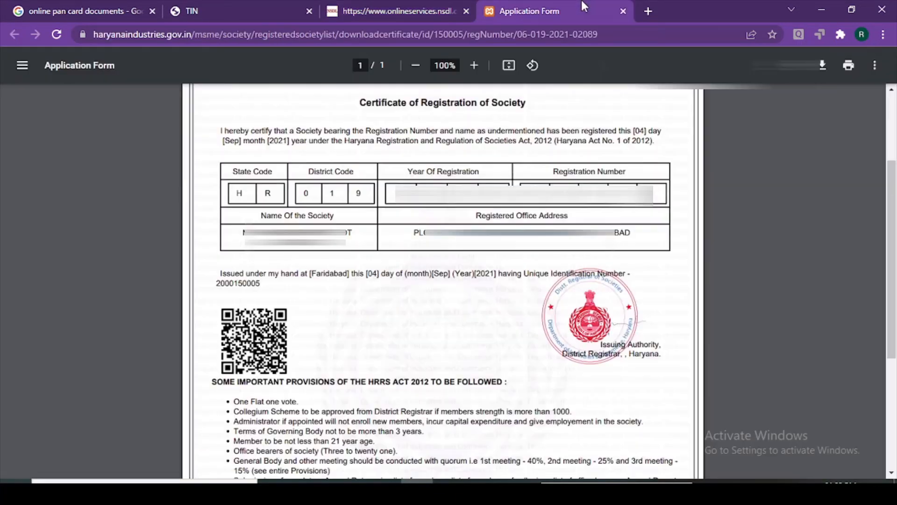
pyautogui.click(395, 9)
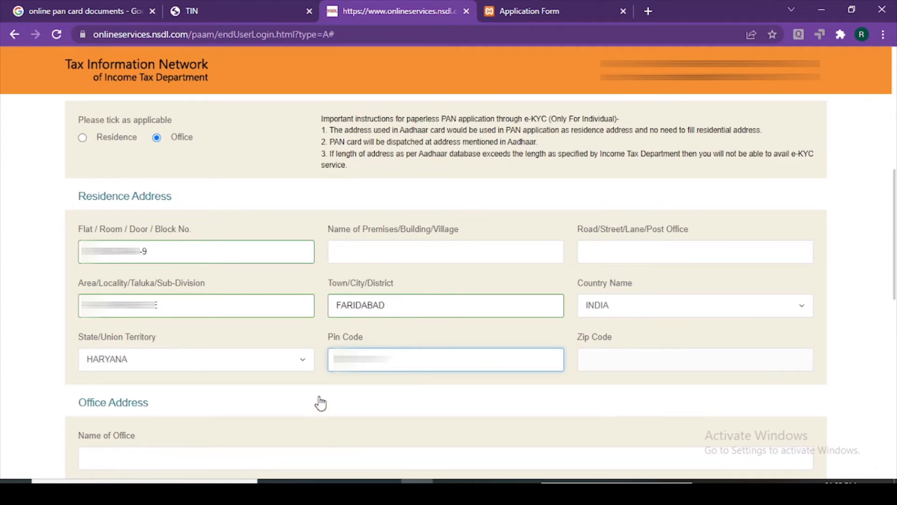
pyautogui.scroll(-1, 276, 357)
# Copy the residence address text into the office name and office flat fields
pyautogui.scroll(-1, 154, 147)
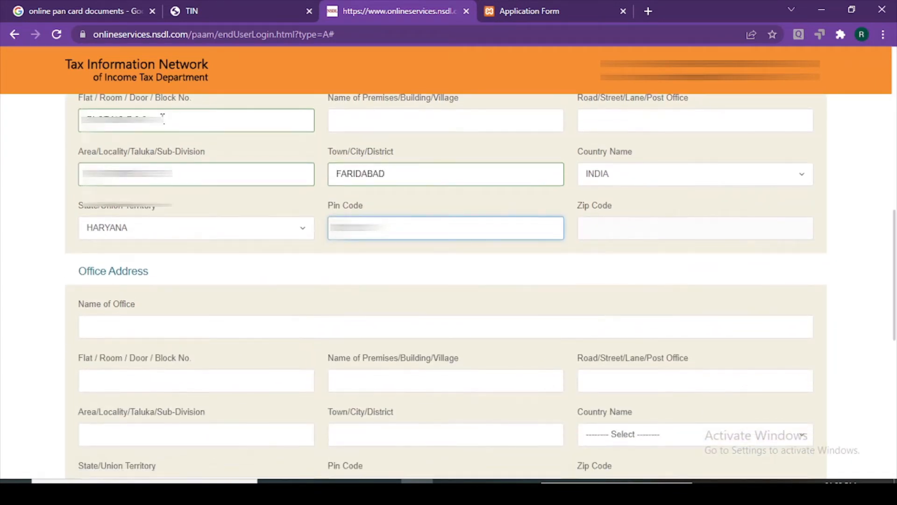
pyautogui.moveTo(163, 117); pyautogui.dragTo(56, 112)
pyautogui.click(152, 333)
pyautogui.hotkey('ctrl', 'v')
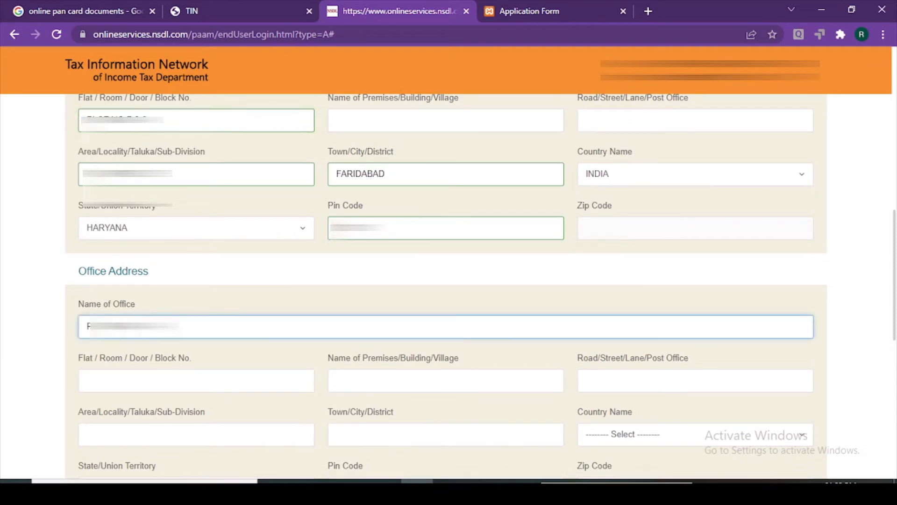
pyautogui.moveTo(185, 170); pyautogui.dragTo(32, 186)
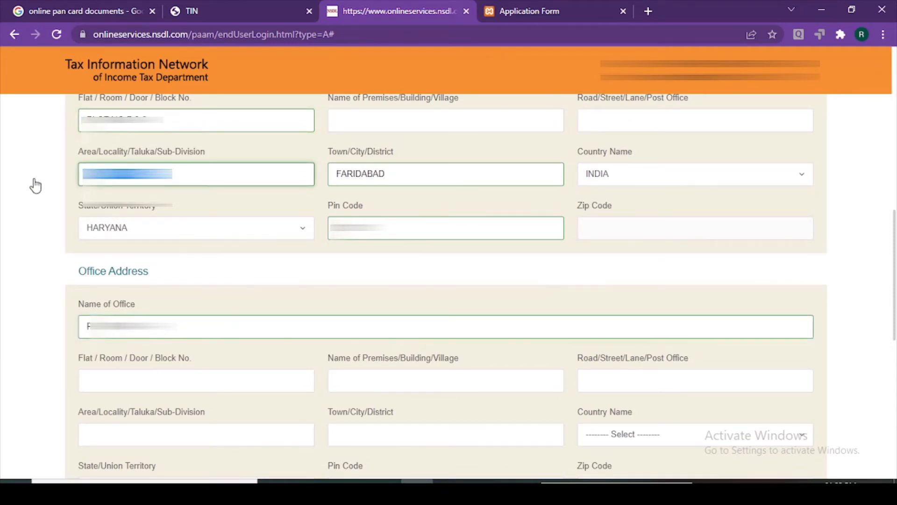
pyautogui.click(148, 379)
pyautogui.hotkey('ctrl', 'v')
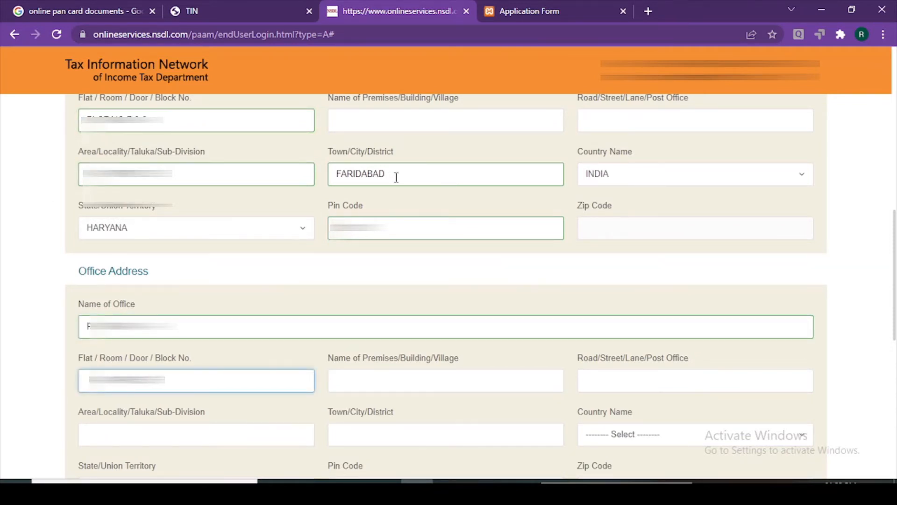
# Dismiss the warnings and clear the wrongly pasted office name and flat text
pyautogui.scroll(-1, 402, 386)
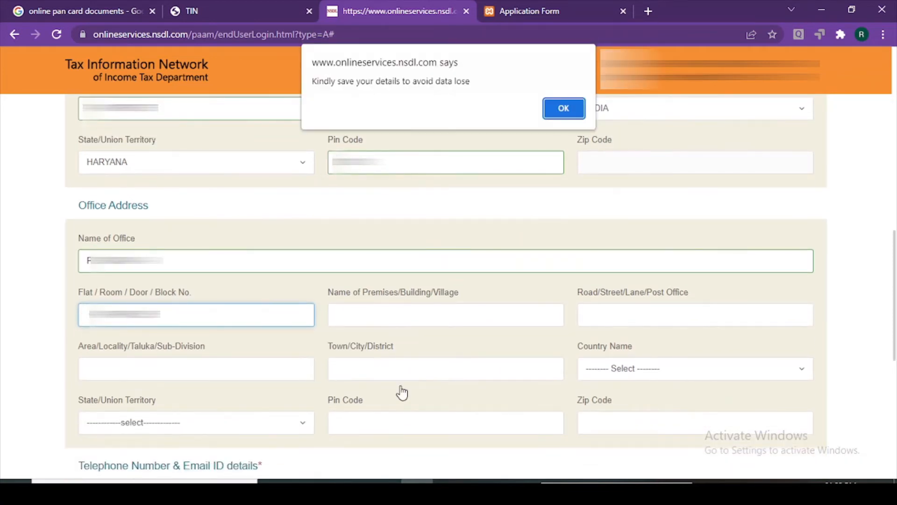
pyautogui.click(563, 108)
pyautogui.scroll(1, 212, 230)
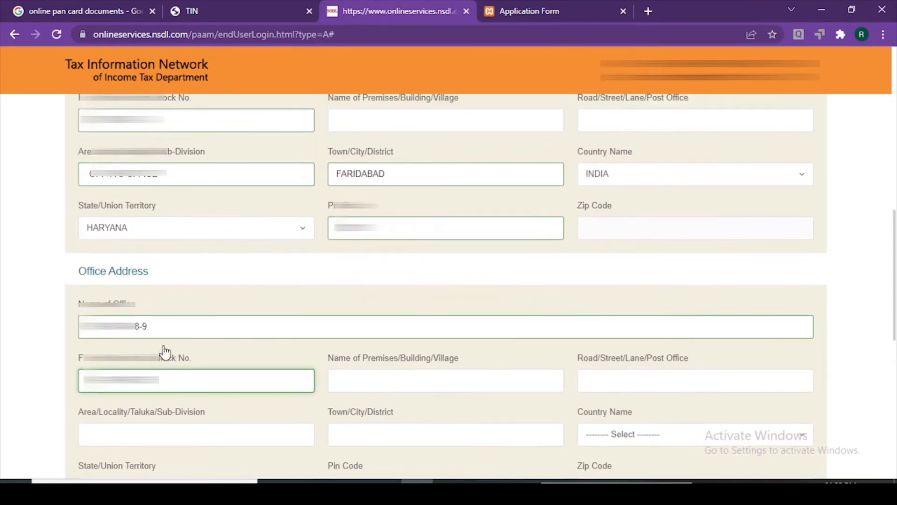
pyautogui.moveTo(161, 326); pyautogui.dragTo(66, 330)
pyautogui.press('BackSpace')
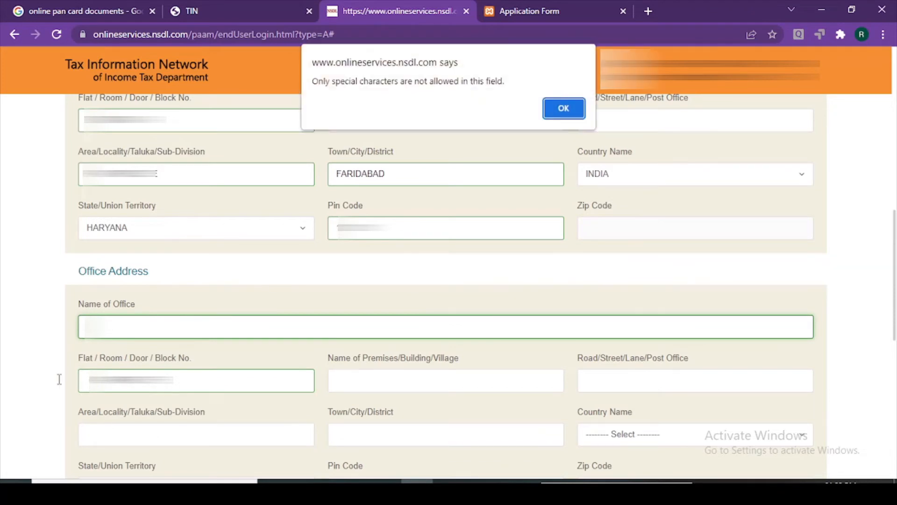
pyautogui.click(564, 108)
pyautogui.moveTo(178, 380); pyautogui.dragTo(56, 374)
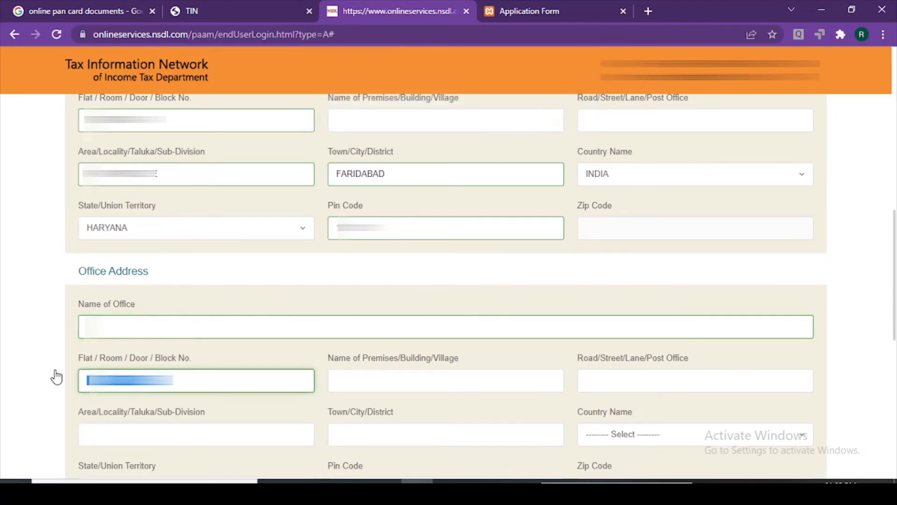
pyautogui.press('BackSpace')
pyautogui.click(186, 327)
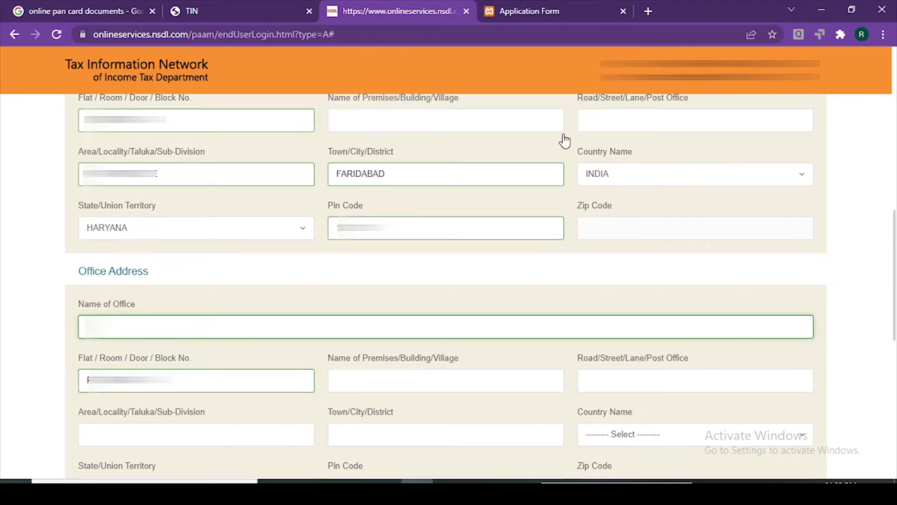
# Copy the society's name from the certificate into Name of Office
pyautogui.click(511, 11)
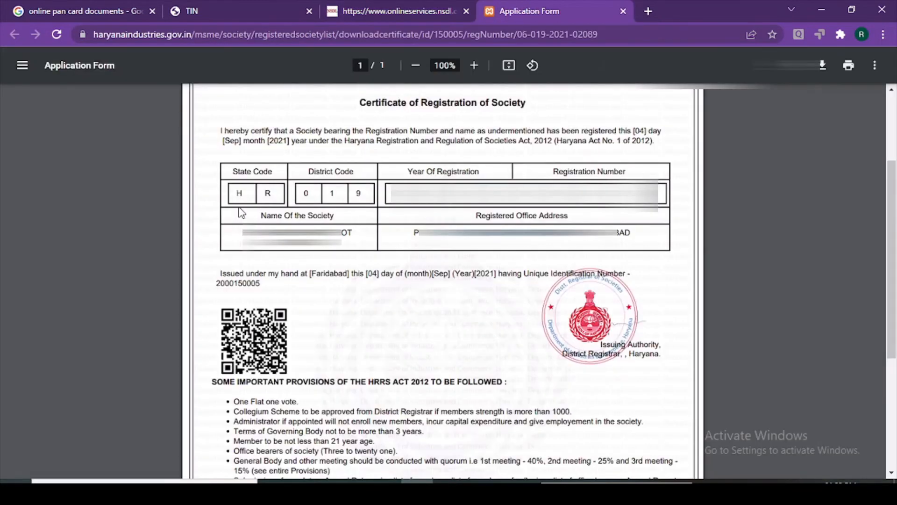
pyautogui.moveTo(241, 233); pyautogui.dragTo(342, 242)
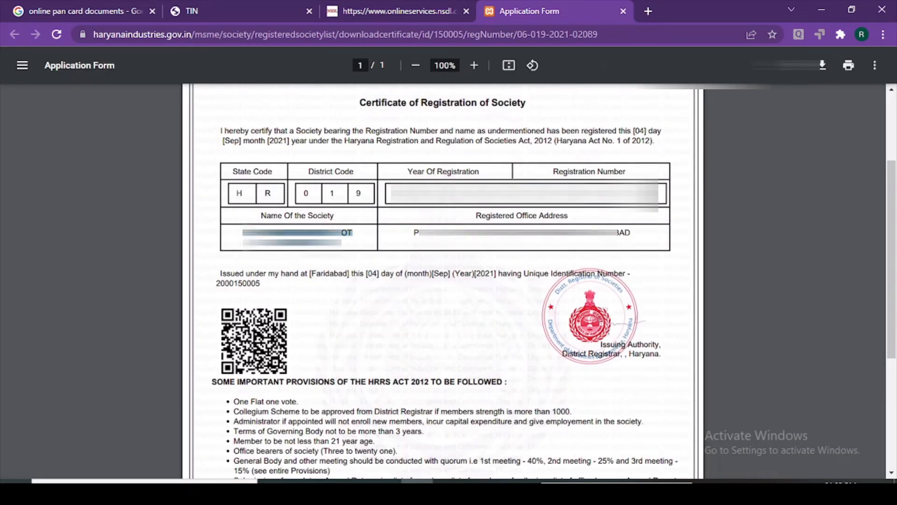
pyautogui.click(220, 7)
pyautogui.click(383, 10)
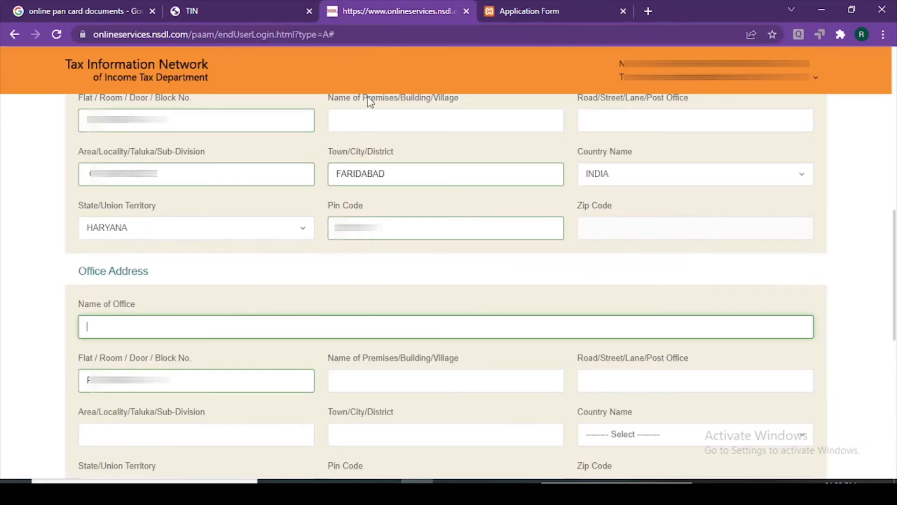
pyautogui.hotkey('ctrl', 'v')
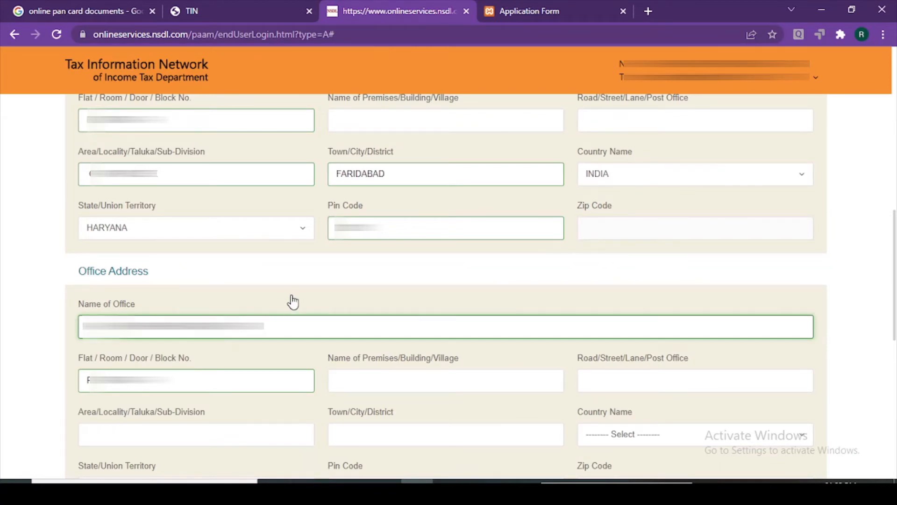
# Paste the locality into the office Area field and FARIDABAD into the office Town/City field
pyautogui.scroll(2, 157, 286)
pyautogui.scroll(-2, 208, 363)
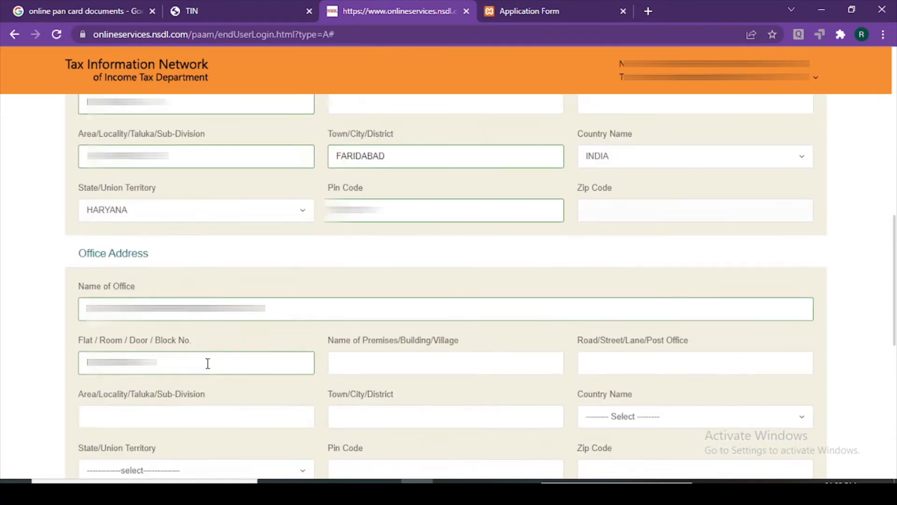
pyautogui.scroll(-1, 208, 364)
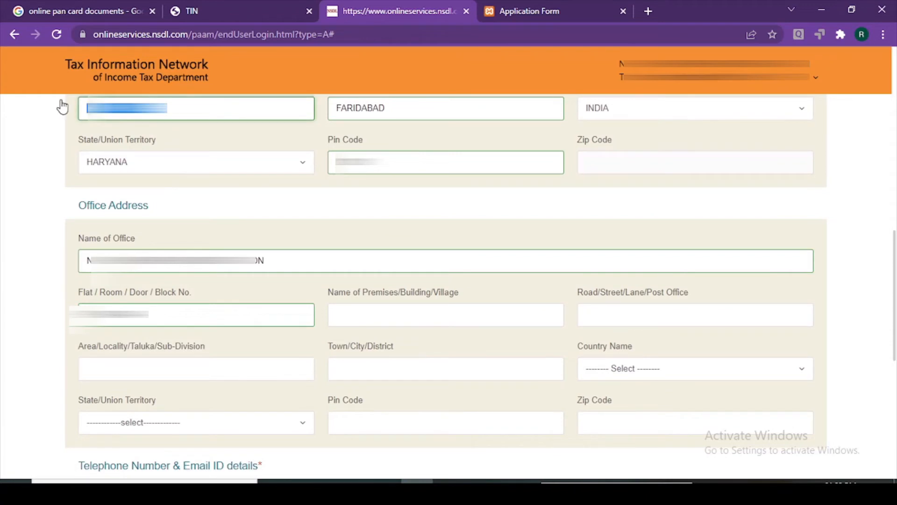
pyautogui.click(140, 368)
pyautogui.hotkey('ctrl', 'v')
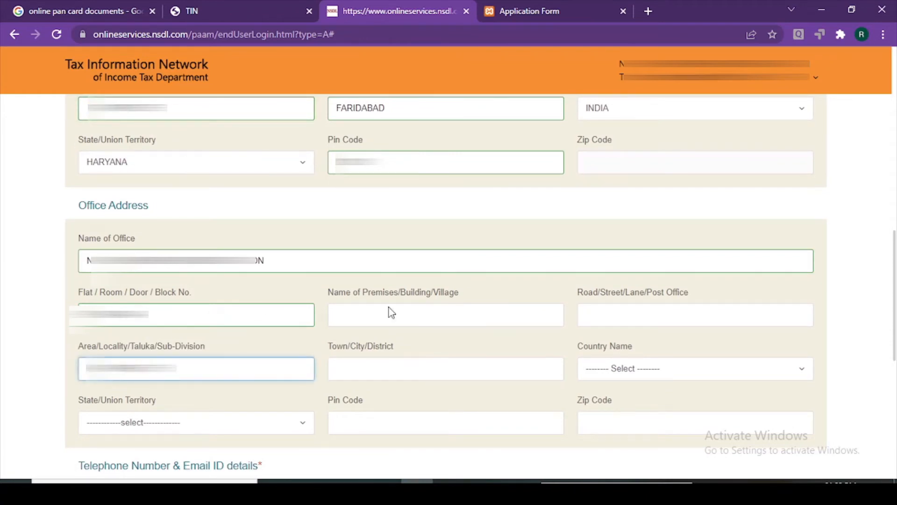
pyautogui.click(387, 371)
pyautogui.moveTo(396, 107); pyautogui.dragTo(317, 107)
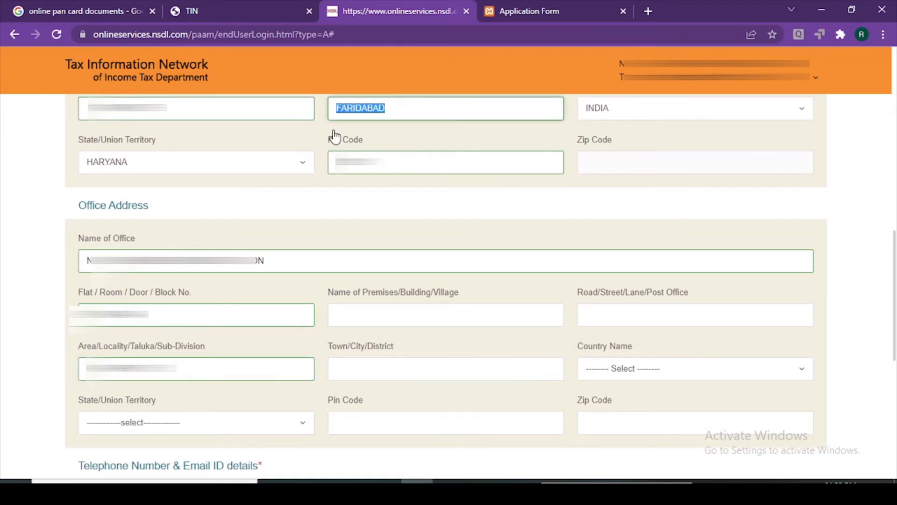
pyautogui.hotkey('ctrl', 'c')
pyautogui.click(376, 377)
pyautogui.hotkey('ctrl', 'v')
# Set the office country to INDIA, state to HARYANA, and enter the office pin code
pyautogui.click(622, 369)
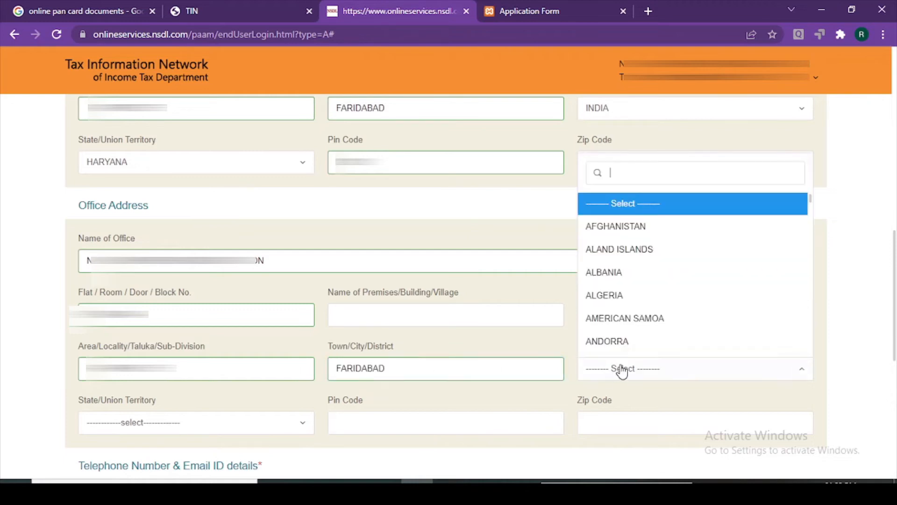
pyautogui.write('INDIA')
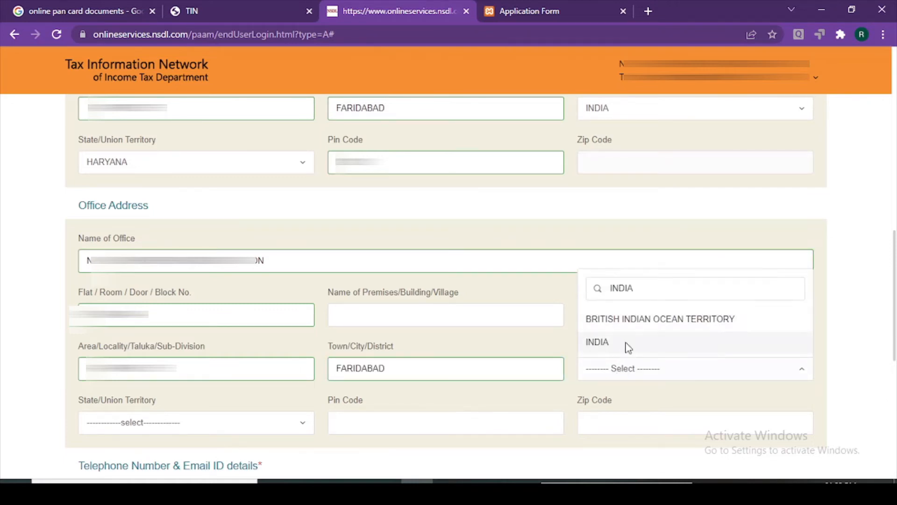
pyautogui.click(626, 345)
pyautogui.click(129, 433)
pyautogui.write('HARYANA')
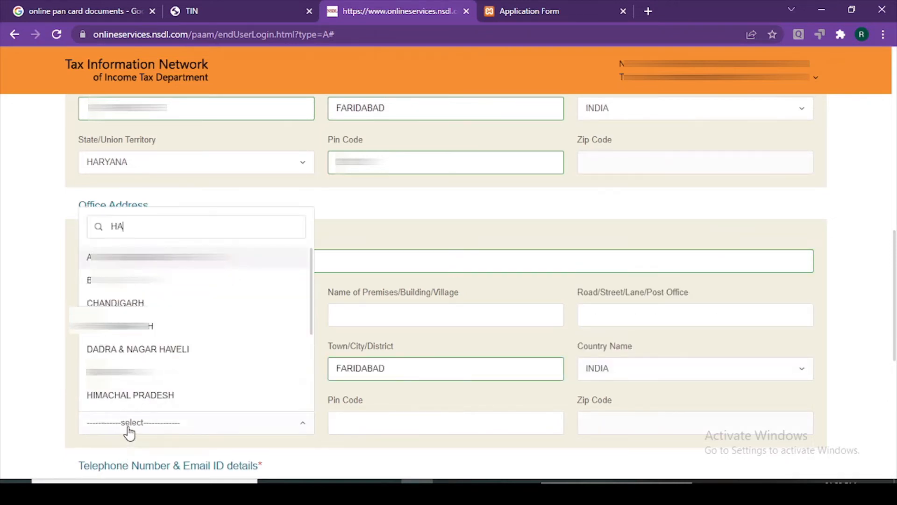
pyautogui.click(194, 397)
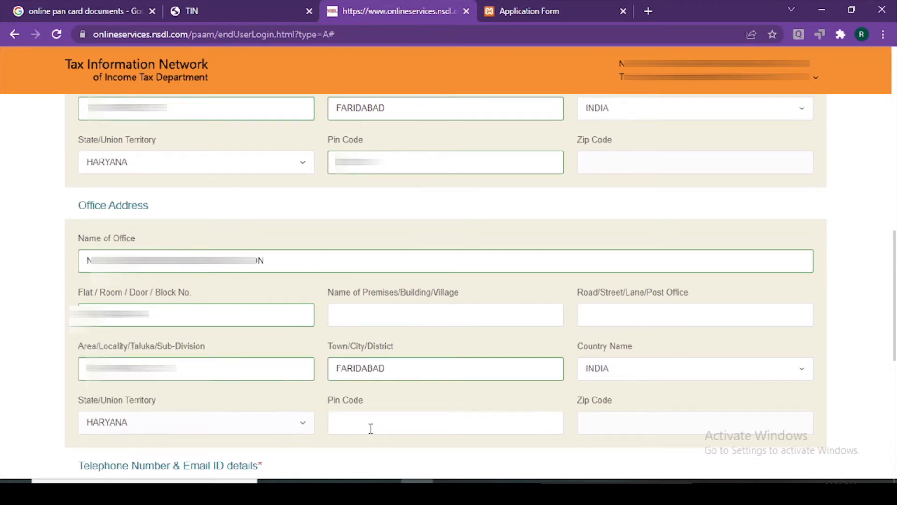
pyautogui.click(371, 423)
pyautogui.write('121001')
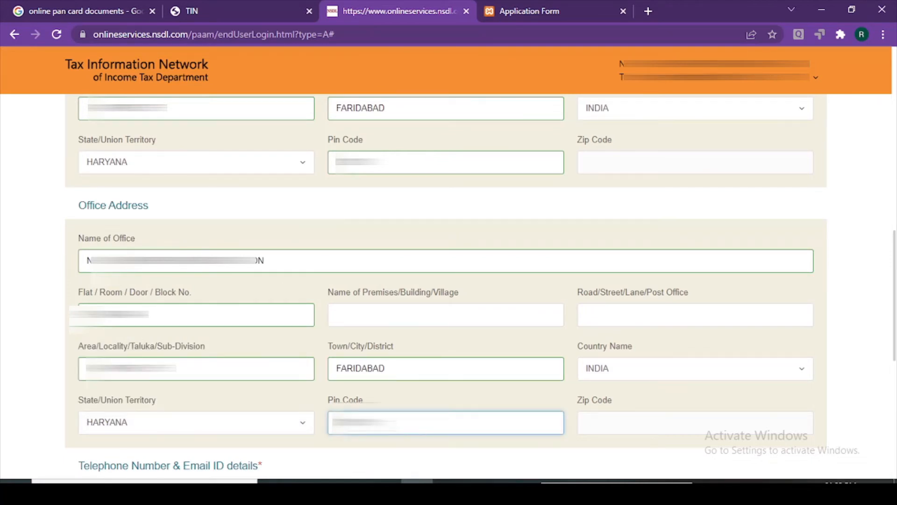
pyautogui.click(45, 239)
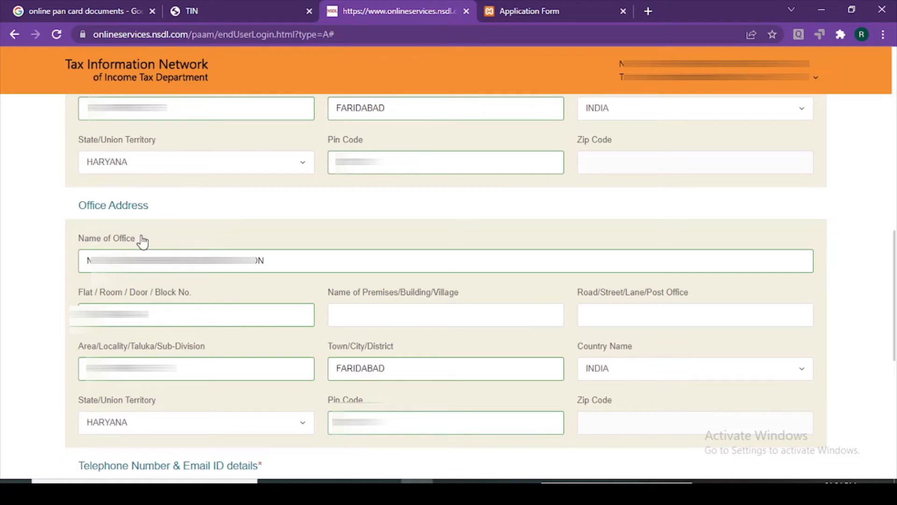
# Set the ISD country code to INDIA (91), check the Email ID, and continue to AO Code
pyautogui.scroll(-5, 251, 252)
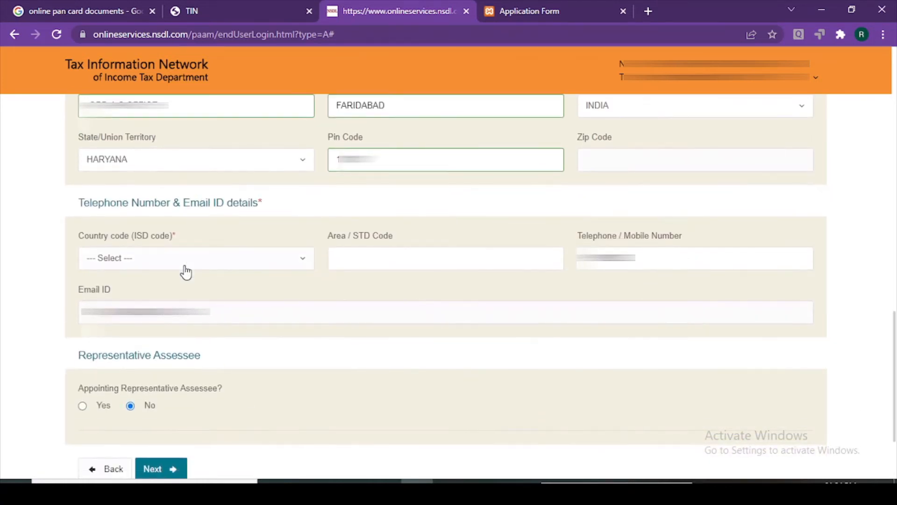
pyautogui.click(187, 262)
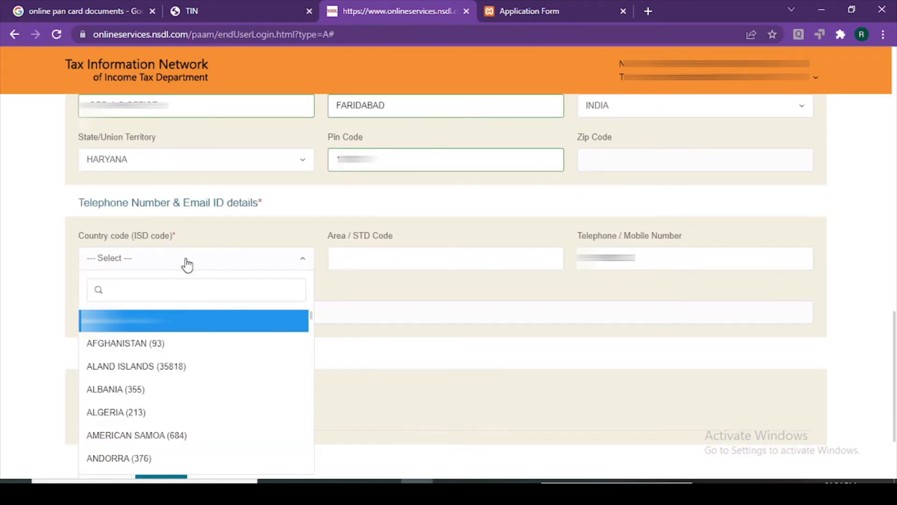
pyautogui.write('INDIA')
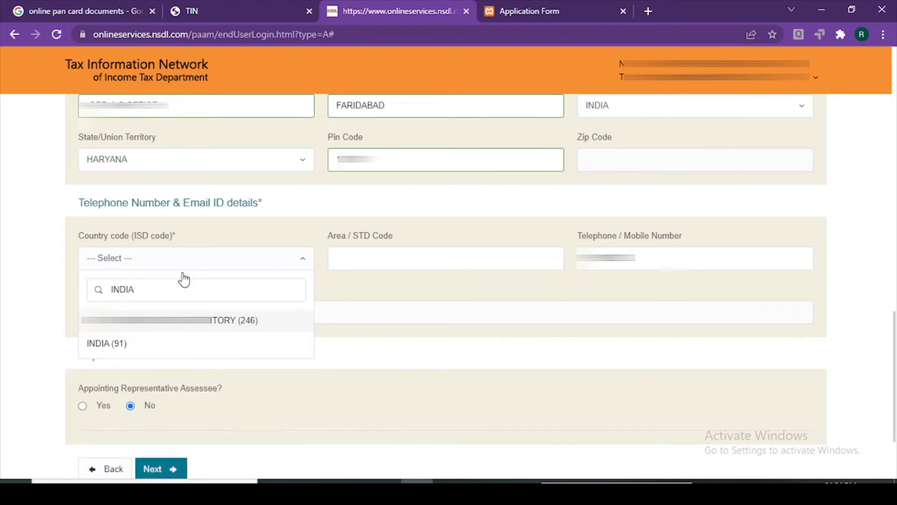
pyautogui.click(161, 348)
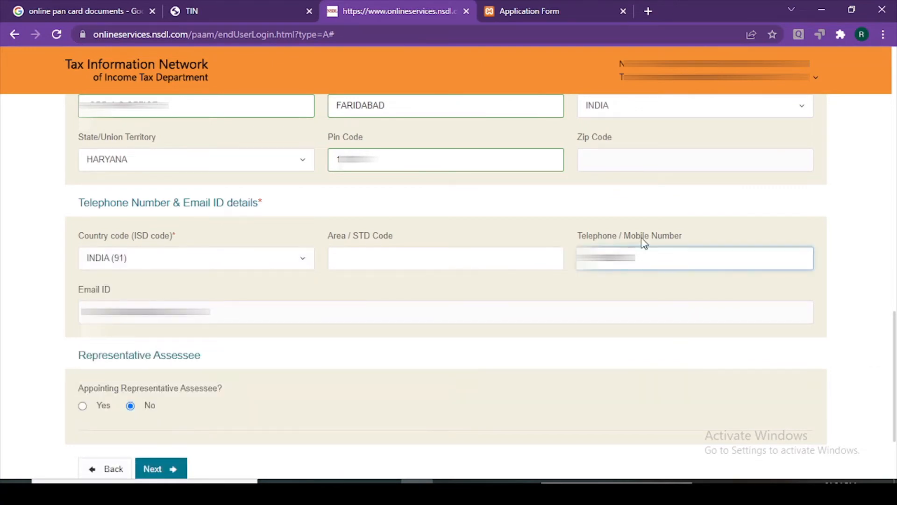
pyautogui.scroll(-1, 137, 356)
pyautogui.scroll(-2, 137, 356)
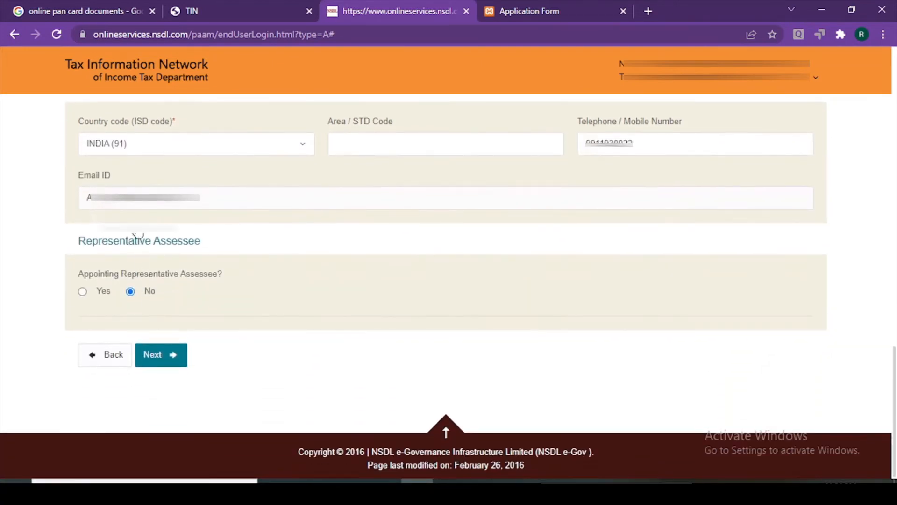
pyautogui.click(255, 197)
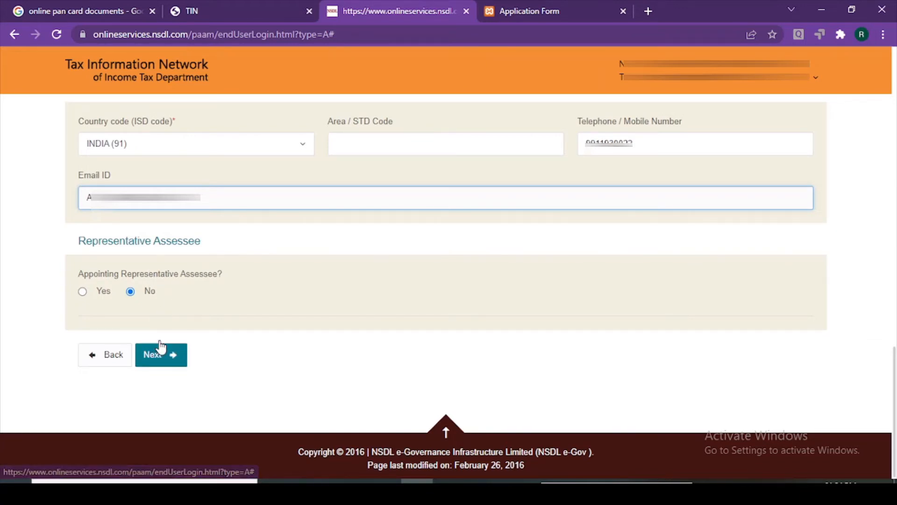
pyautogui.click(161, 355)
# Choose the Indian Citizens AO code lookup on the AO Code step
pyautogui.scroll(-3, 202, 327)
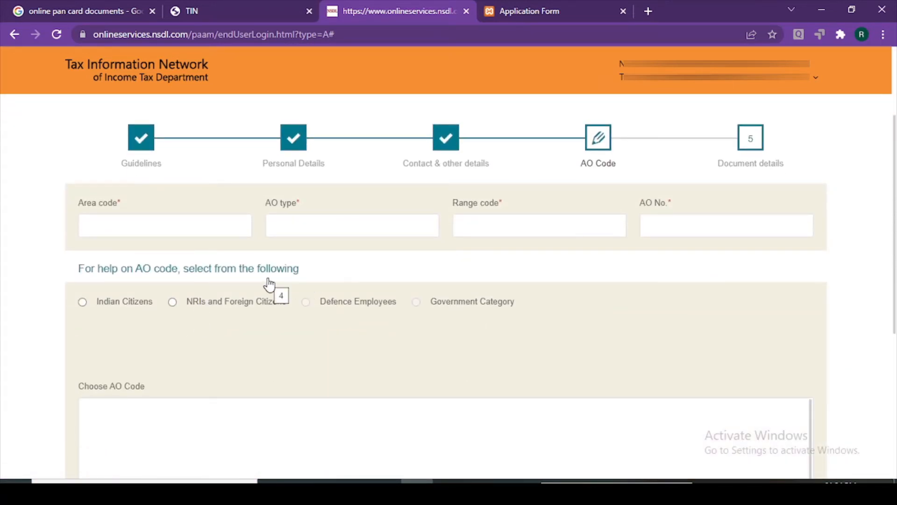
pyautogui.scroll(-4, 270, 284)
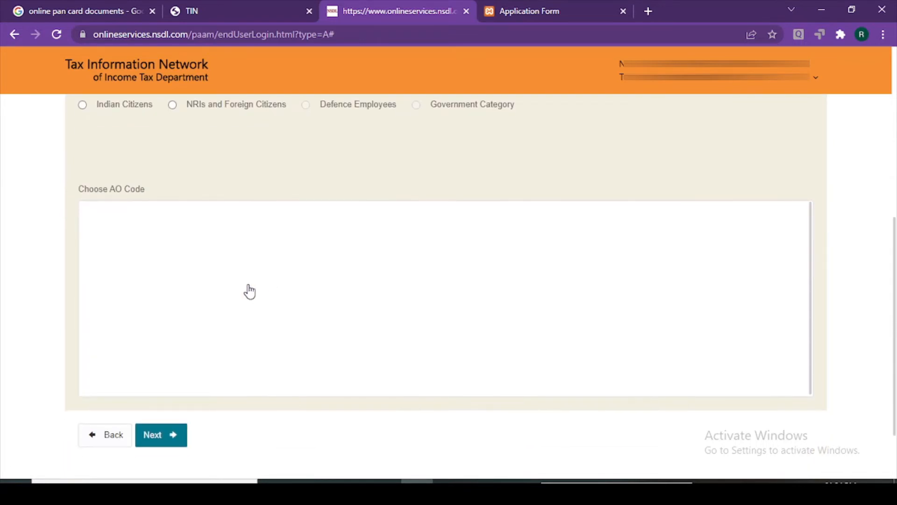
pyautogui.scroll(3, 175, 354)
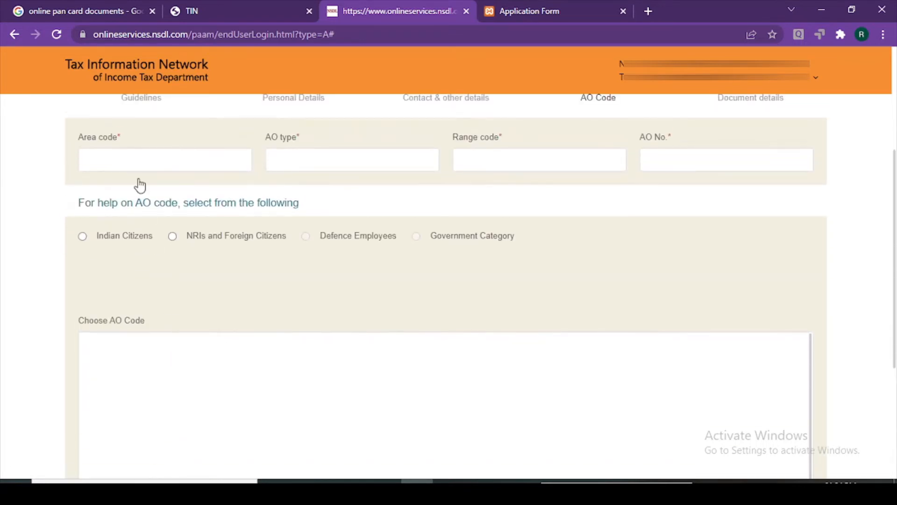
pyautogui.click(137, 154)
pyautogui.scroll(2, 122, 204)
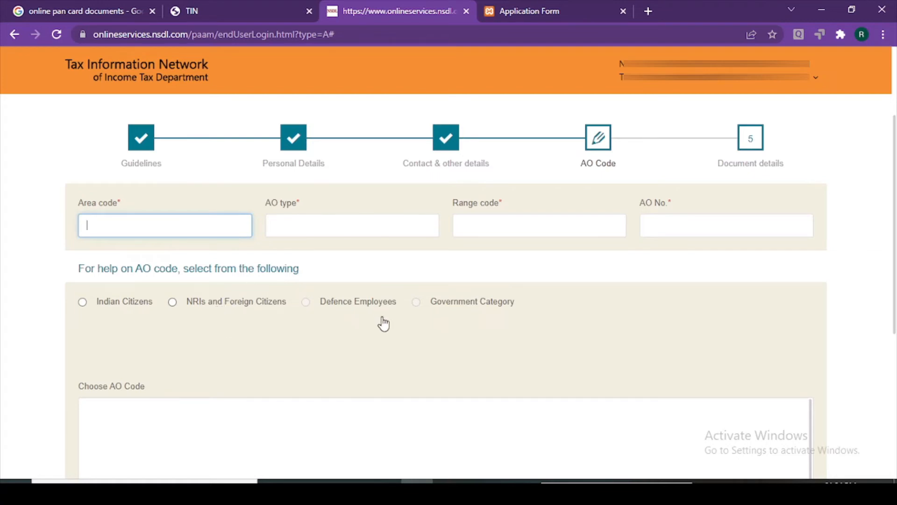
pyautogui.click(83, 303)
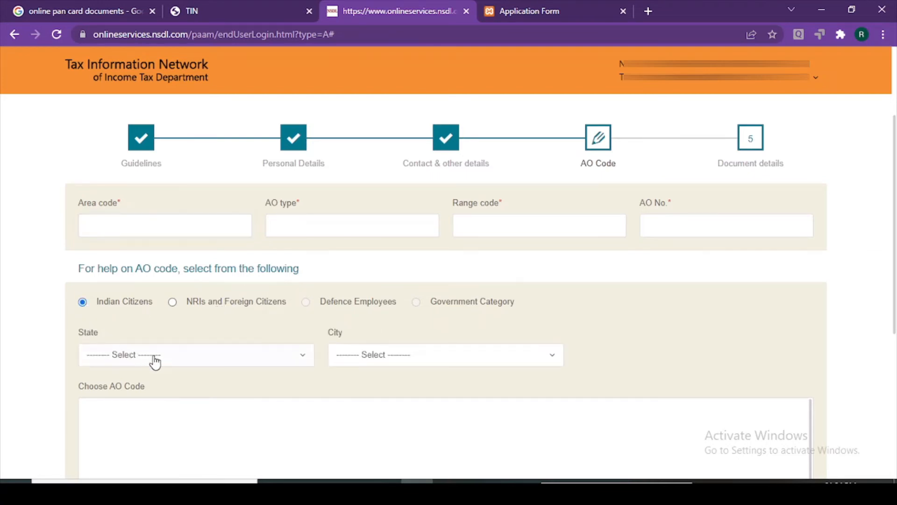
pyautogui.click(116, 228)
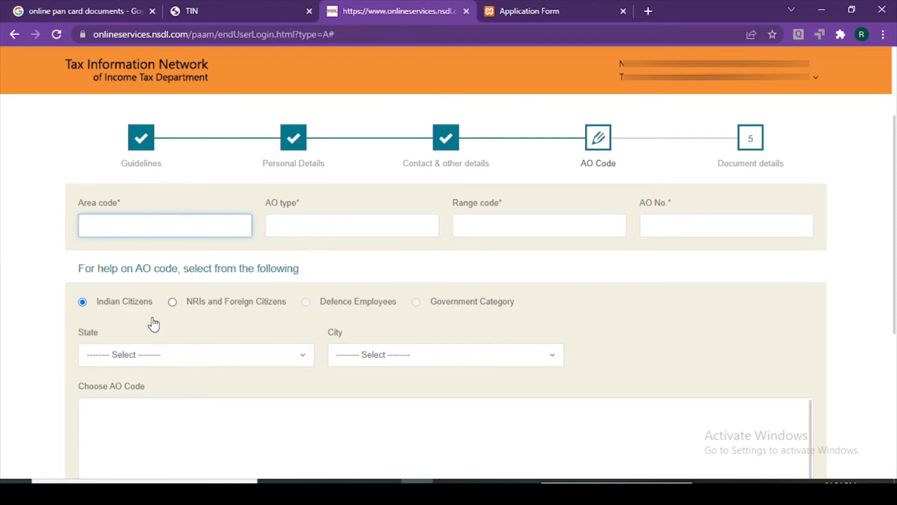
# Search AO codes with state HARYANA and city FARIDABAD
pyautogui.click(180, 360)
pyautogui.write('HARY')
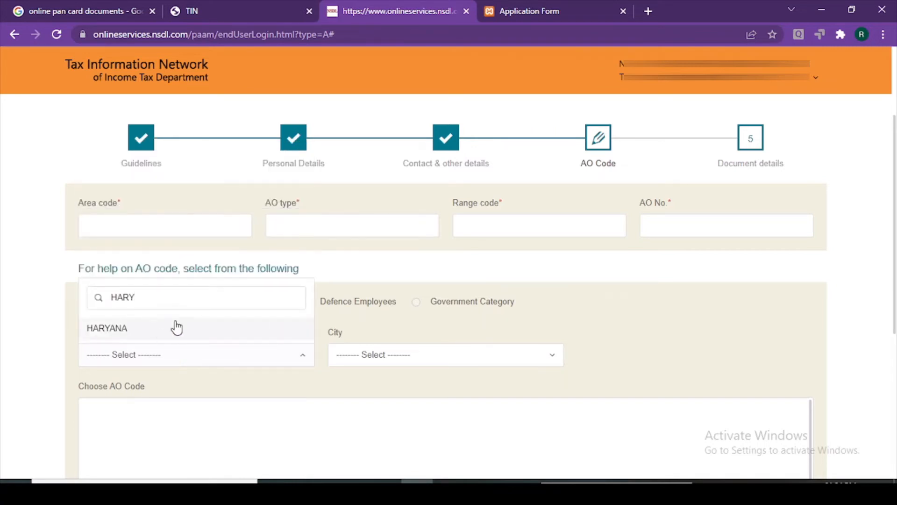
pyautogui.click(178, 326)
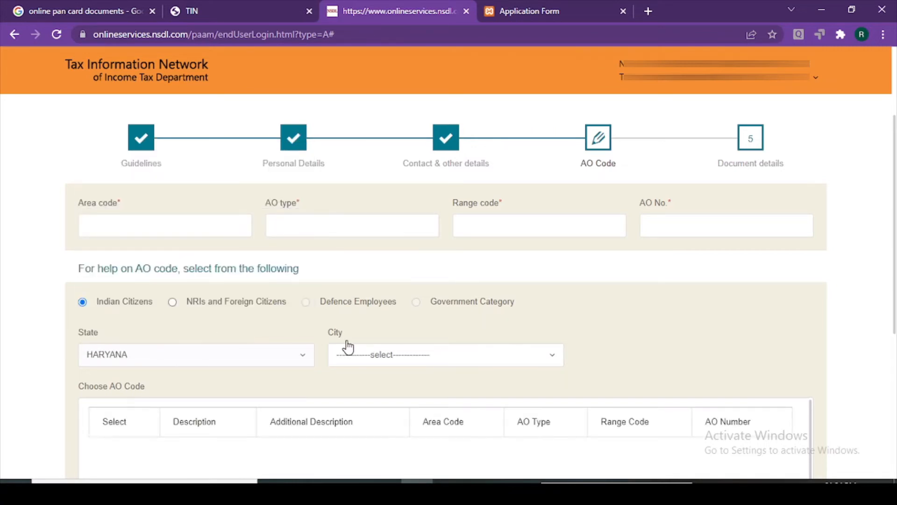
pyautogui.click(368, 357)
pyautogui.write('FAR')
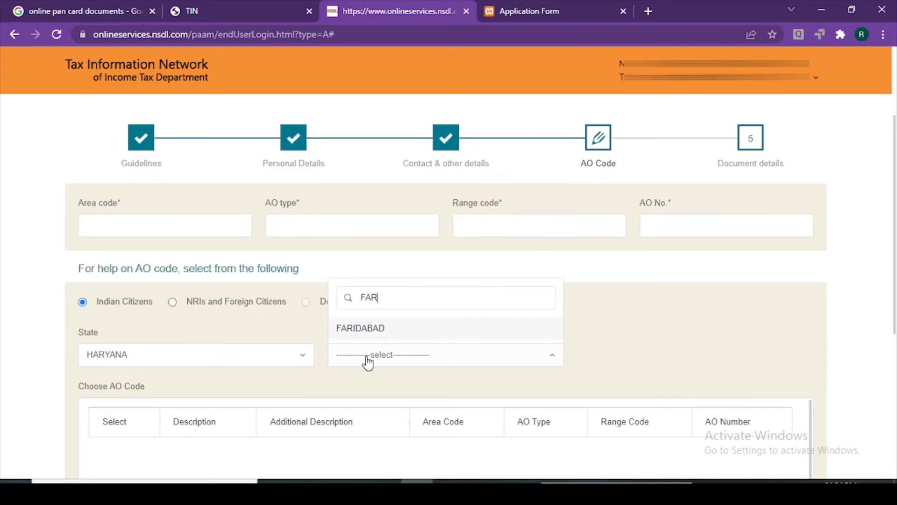
pyautogui.click(390, 331)
# Pick the EXEMPTIONS WARD FARIDABAD entry in the Choose AO Code table
pyautogui.scroll(-4, 684, 346)
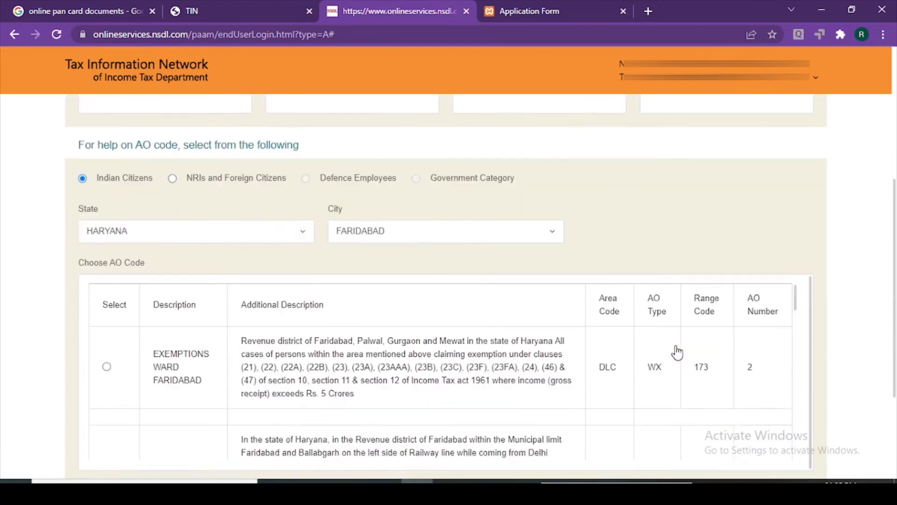
pyautogui.scroll(-3, 269, 319)
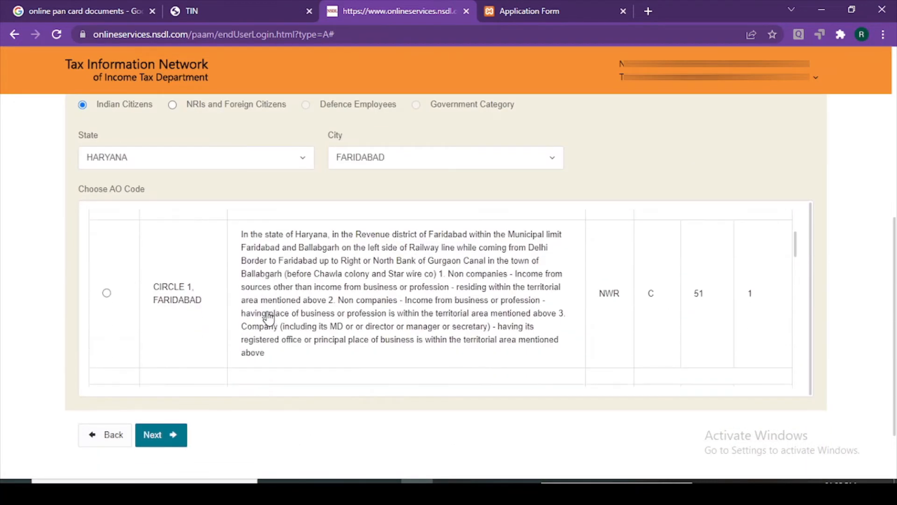
pyautogui.scroll(1, 269, 319)
pyautogui.scroll(3, 269, 319)
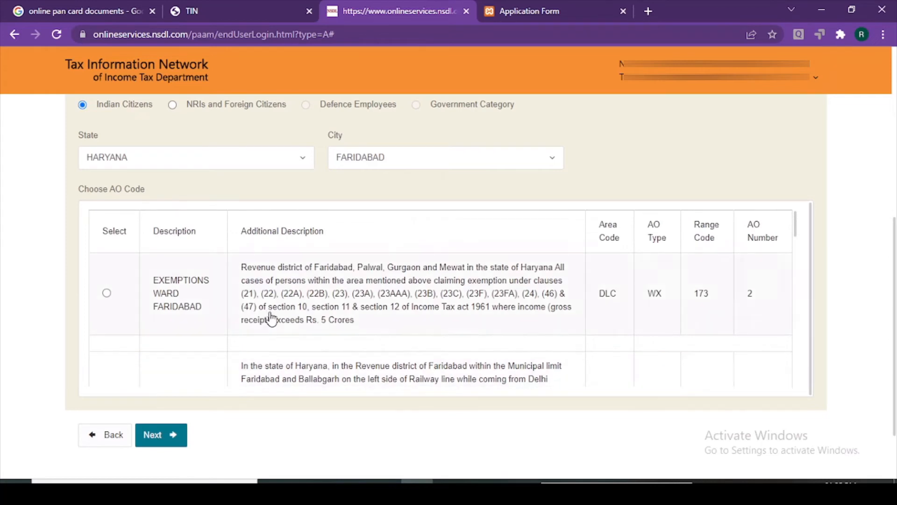
pyautogui.moveTo(797, 234); pyautogui.dragTo(807, 206)
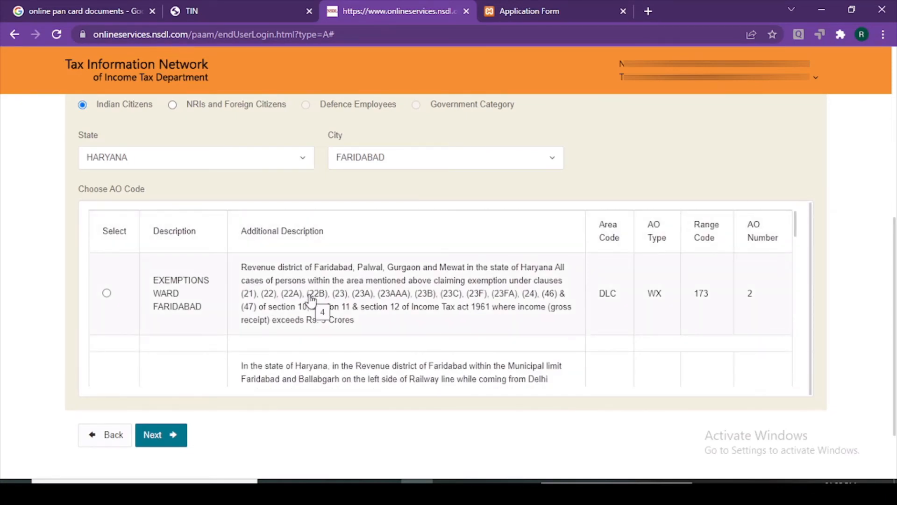
pyautogui.click(107, 294)
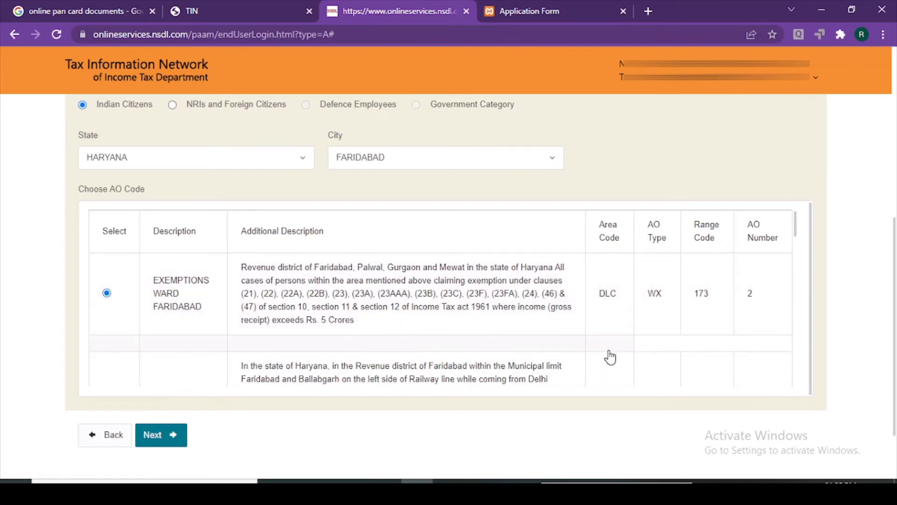
# Switch the AO code to WARD 1(4), FARIDABAD (NWR W 51 4) and proceed to Document details
pyautogui.scroll(-2, 225, 335)
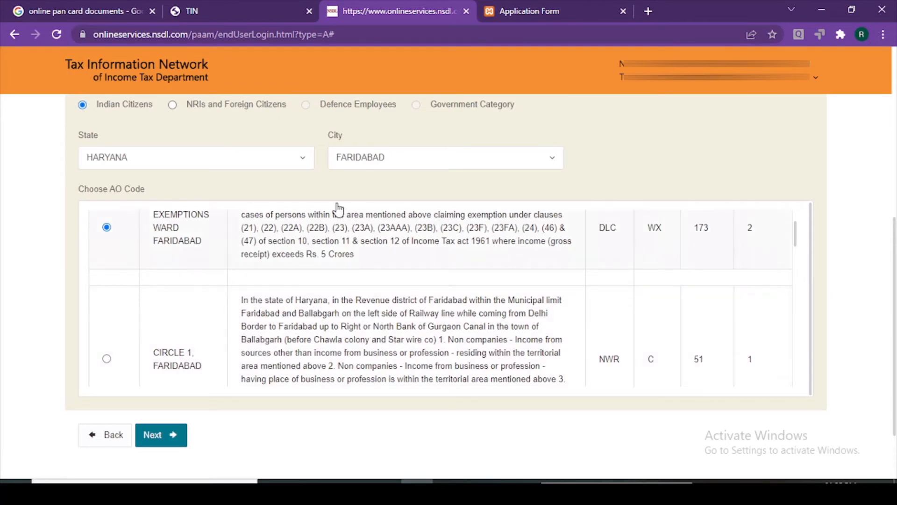
pyautogui.scroll(2, 365, 320)
pyautogui.scroll(-5, 337, 297)
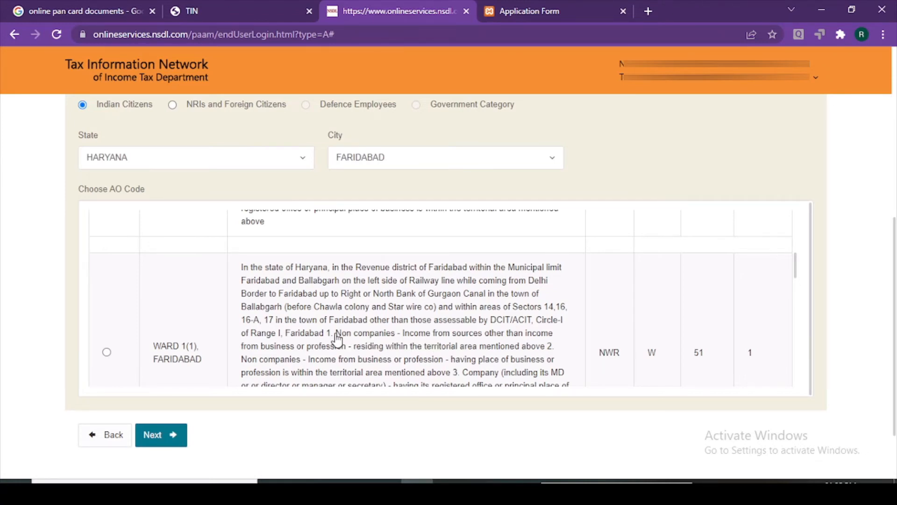
pyautogui.scroll(1, 338, 339)
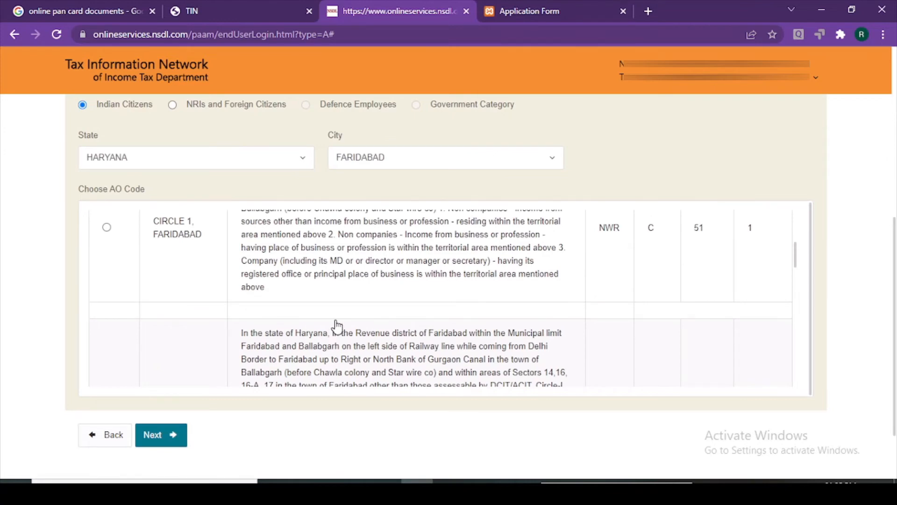
pyautogui.scroll(3, 337, 318)
pyautogui.scroll(-4, 340, 320)
pyautogui.scroll(5, 338, 325)
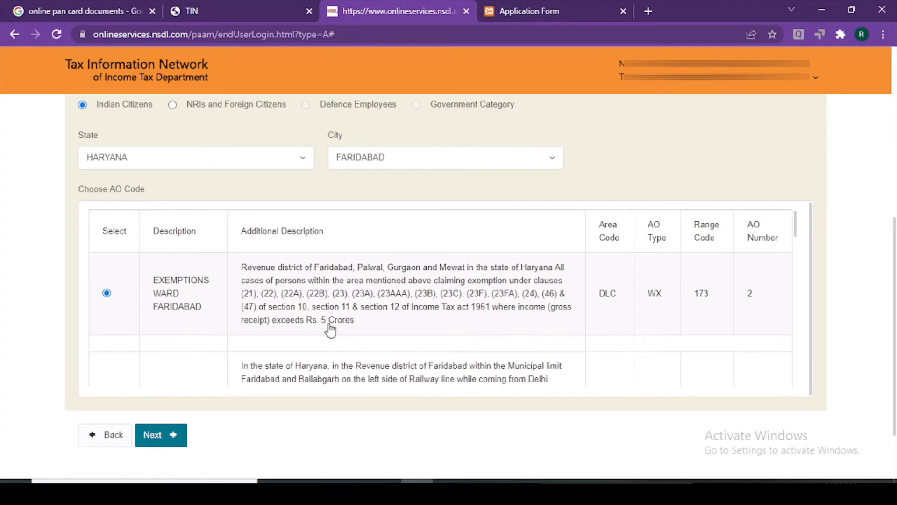
pyautogui.scroll(-1, 327, 330)
pyautogui.scroll(-1, 365, 324)
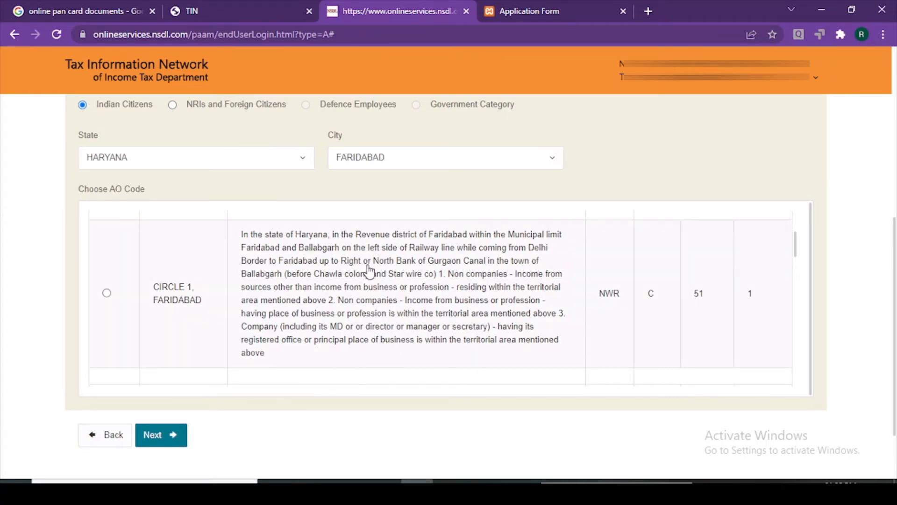
pyautogui.scroll(-1, 401, 300)
pyautogui.scroll(-1, 400, 301)
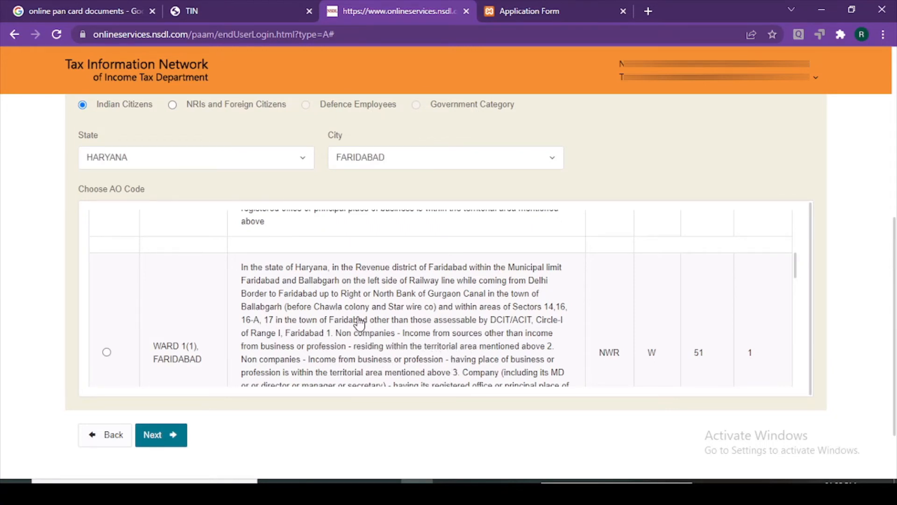
pyautogui.scroll(-5, 359, 322)
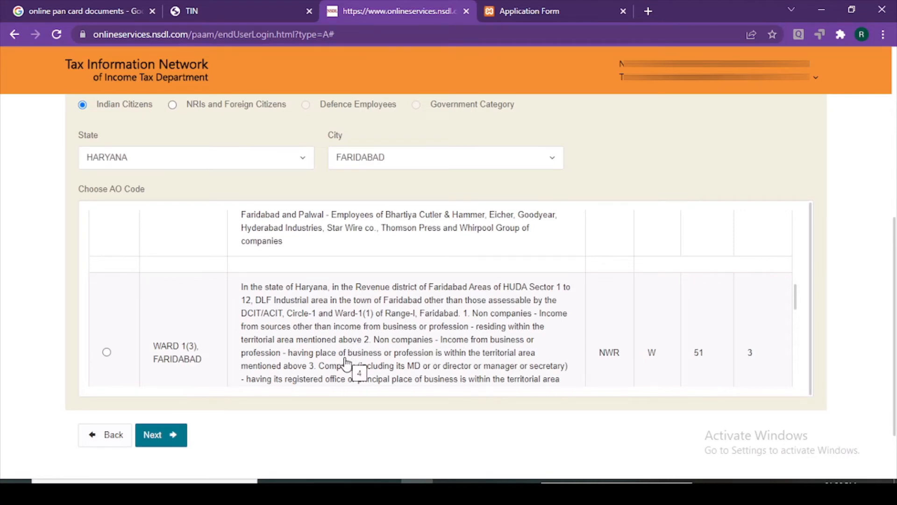
pyautogui.scroll(-1, 347, 362)
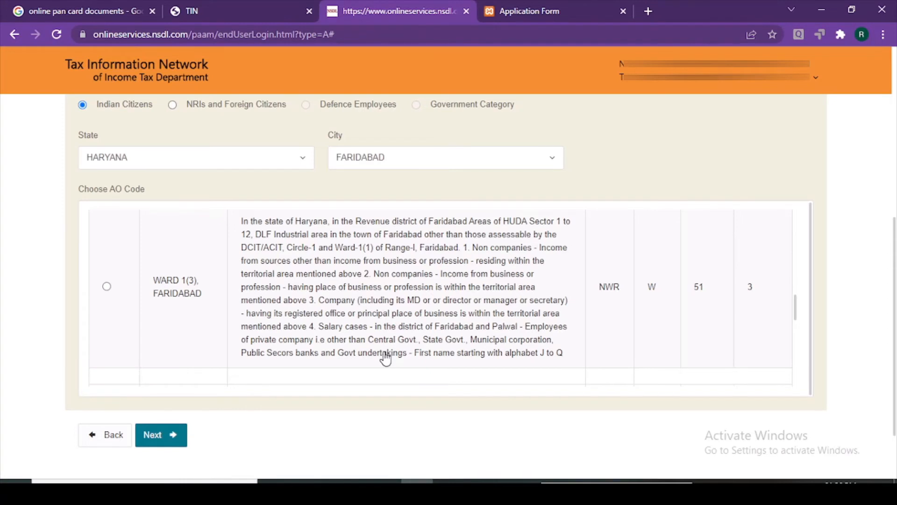
pyautogui.scroll(-2, 386, 358)
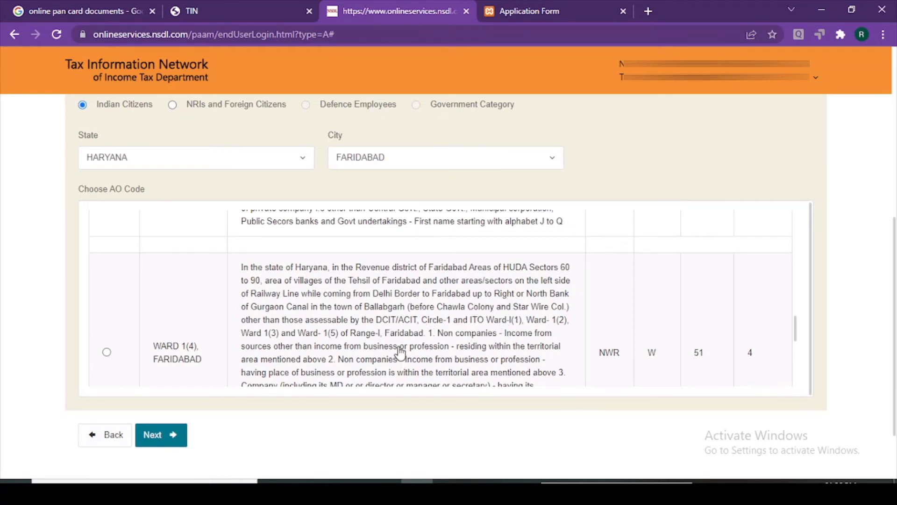
pyautogui.scroll(-5, 400, 353)
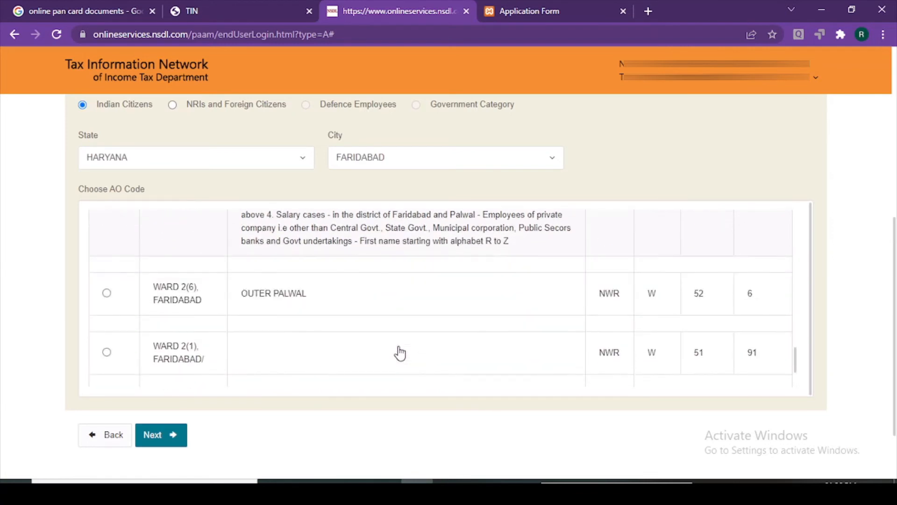
pyautogui.scroll(3, 400, 353)
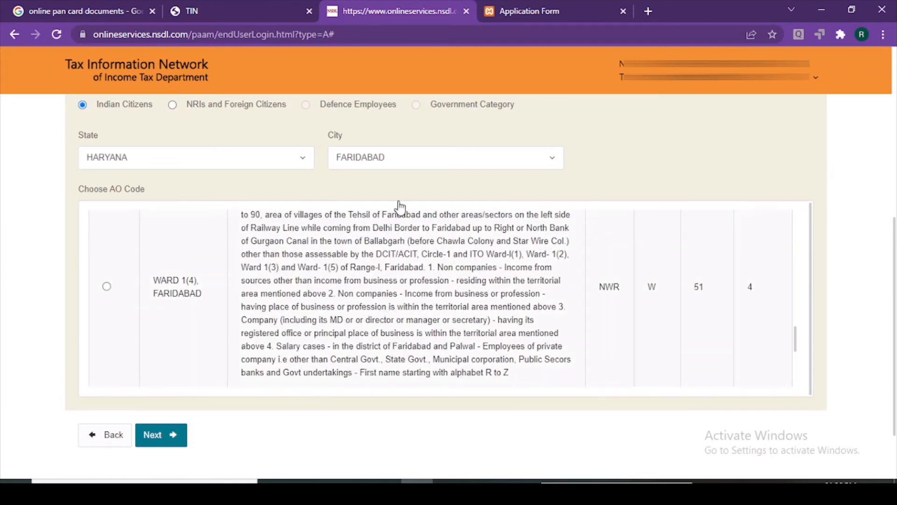
pyautogui.click(107, 287)
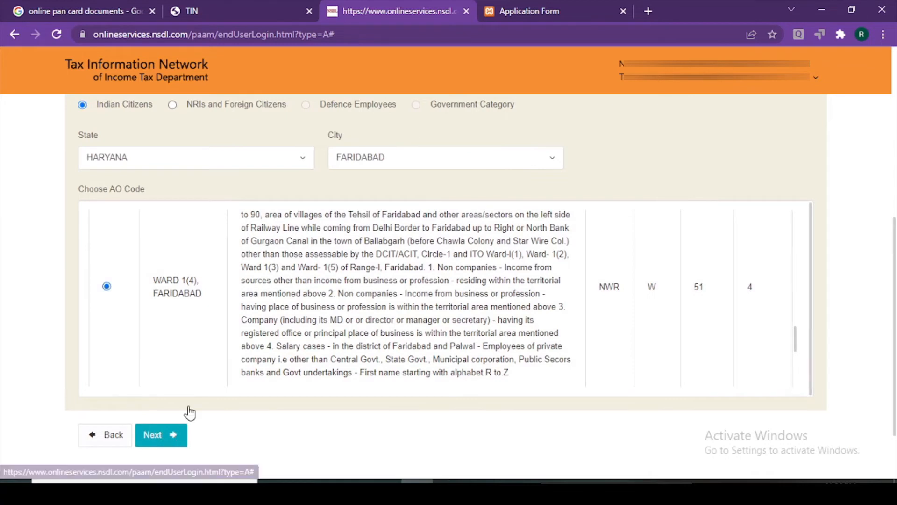
pyautogui.click(182, 432)
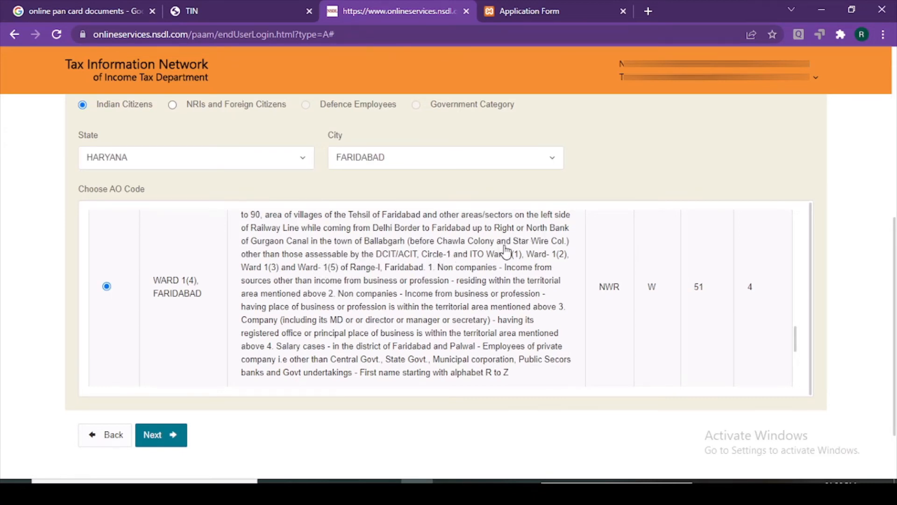
pyautogui.click(171, 434)
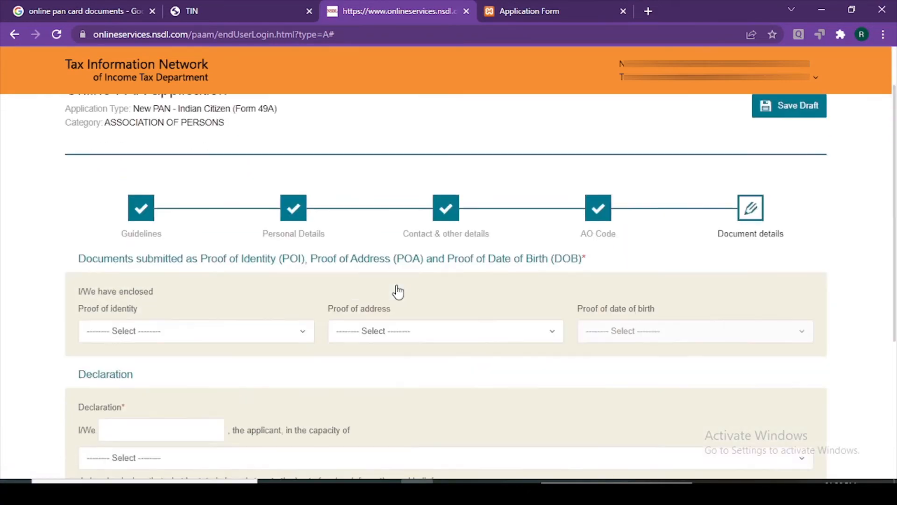
# Return from Document details to the AO Code step
pyautogui.scroll(-5, 398, 292)
pyautogui.scroll(1, 397, 292)
pyautogui.scroll(-1, 397, 292)
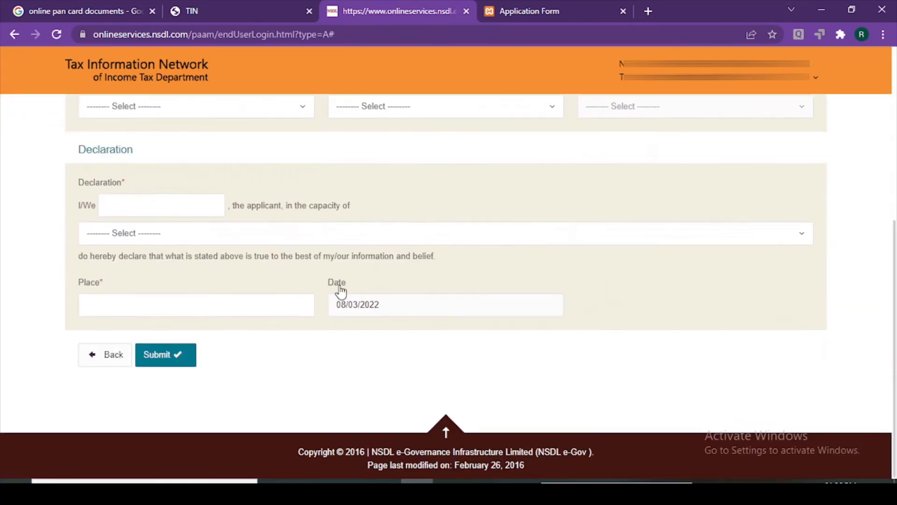
pyautogui.click(113, 364)
# Reselect WARD 1(4), Faridabad (NWR W 51 4) in the Choose AO Code table
pyautogui.scroll(-2, 221, 346)
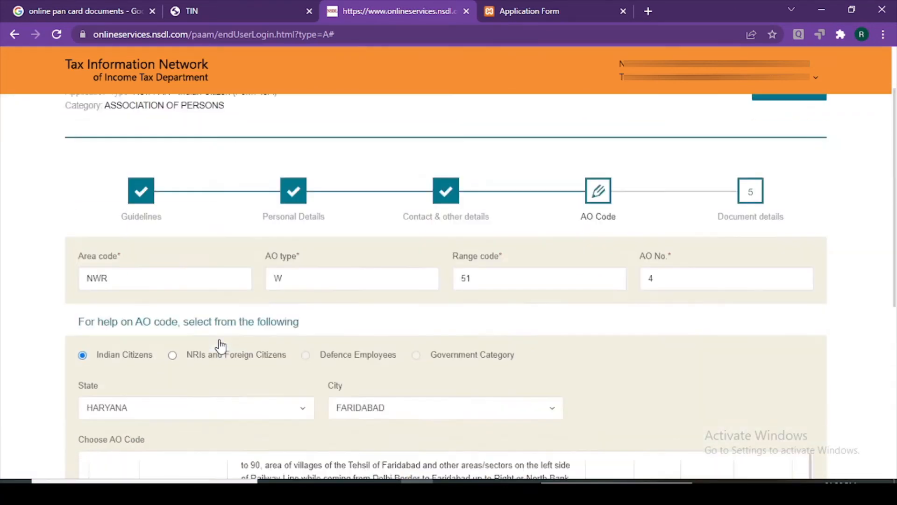
pyautogui.scroll(-4, 220, 346)
pyautogui.scroll(-3, 125, 321)
pyautogui.scroll(3, 140, 386)
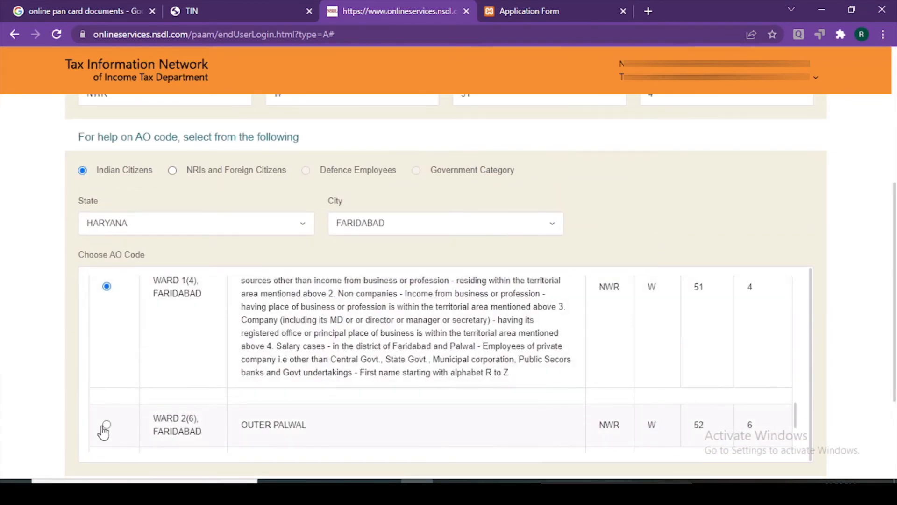
pyautogui.scroll(1, 192, 316)
pyautogui.scroll(-3, 188, 328)
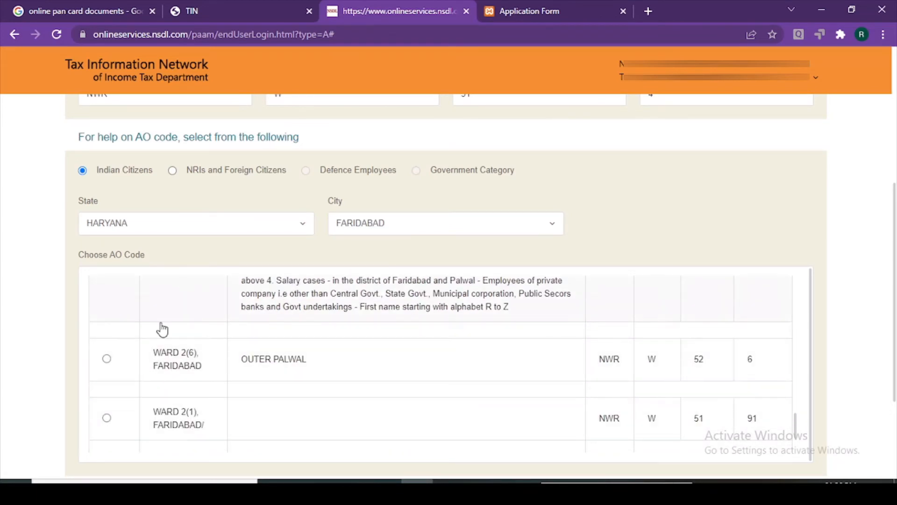
pyautogui.scroll(1, 274, 207)
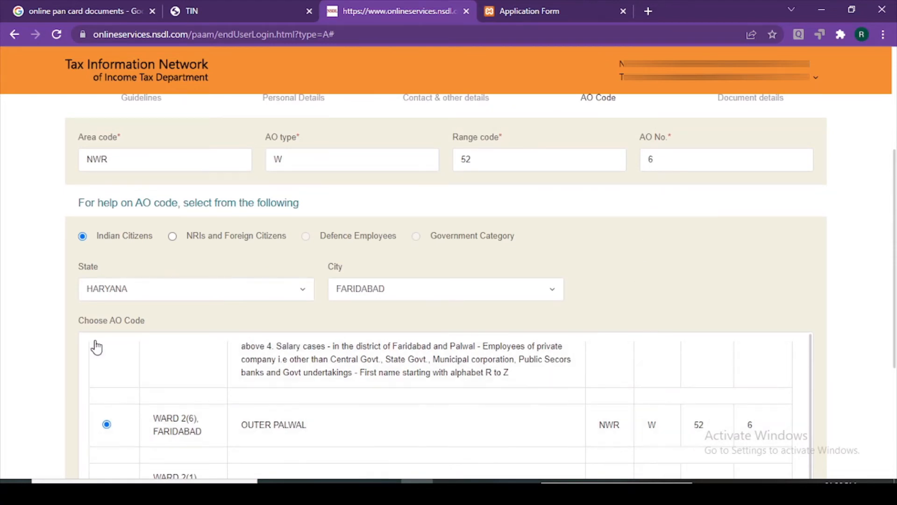
pyautogui.scroll(3, 141, 391)
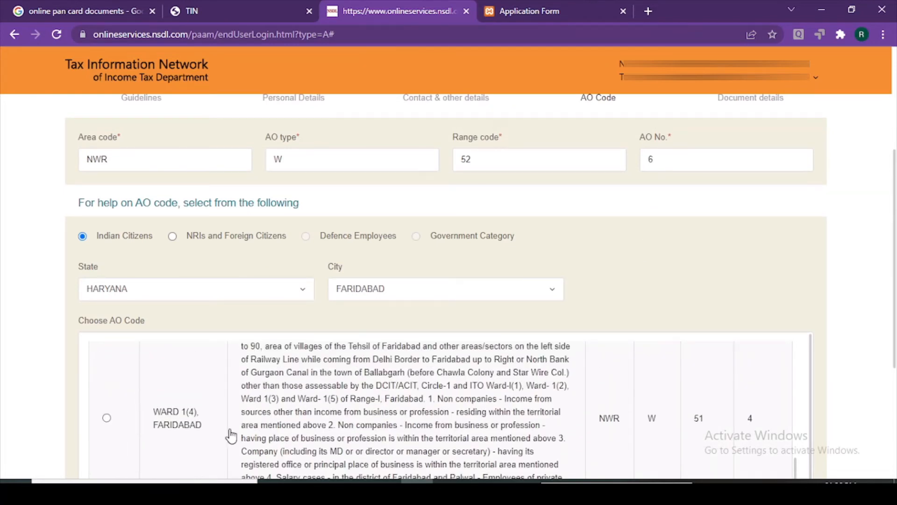
pyautogui.click(107, 417)
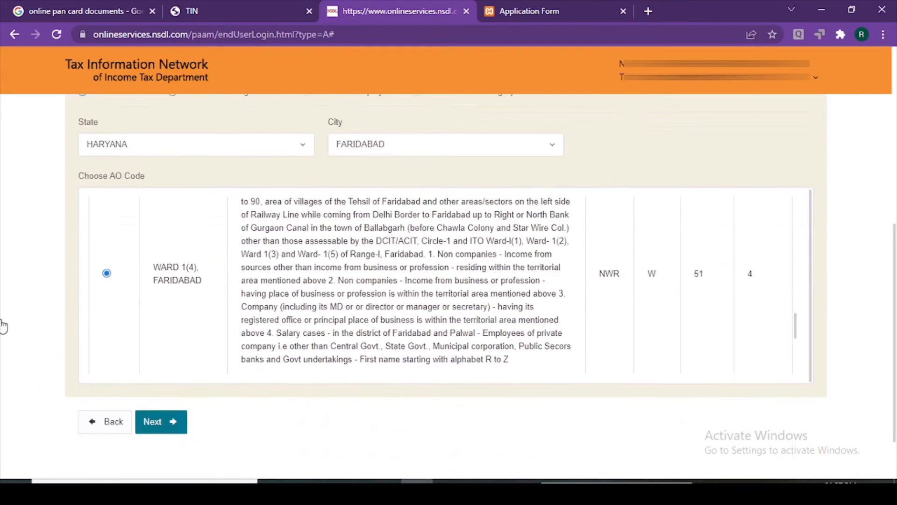
pyautogui.scroll(-5, 16, 336)
# On Document details, set both proofs to 'Certificate of Registration Number issued by Registrar of Co-op Society'
pyautogui.click(156, 355)
pyautogui.scroll(-4, 236, 314)
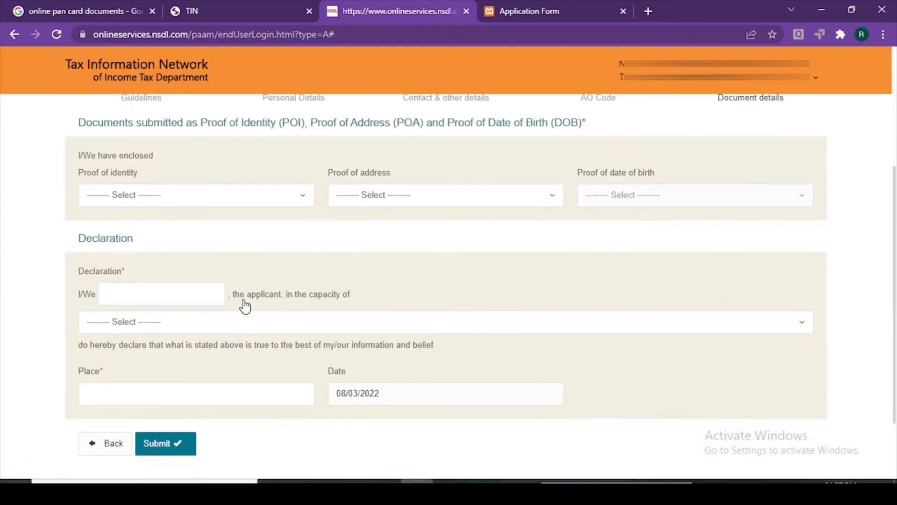
pyautogui.click(169, 193)
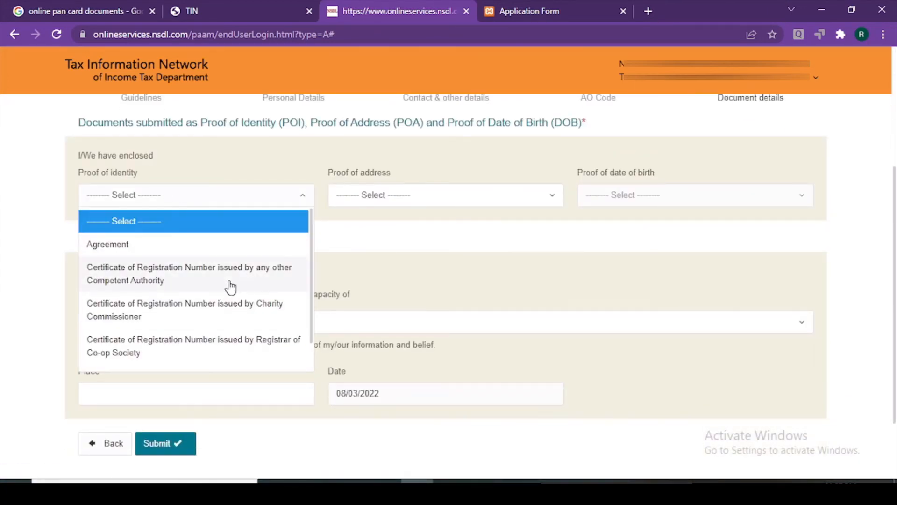
pyautogui.scroll(-1, 230, 287)
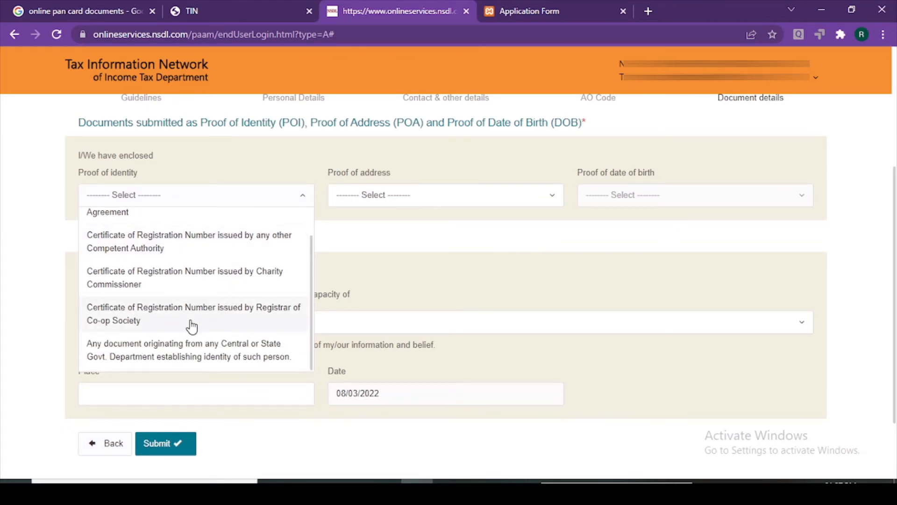
pyautogui.click(192, 323)
pyautogui.click(381, 201)
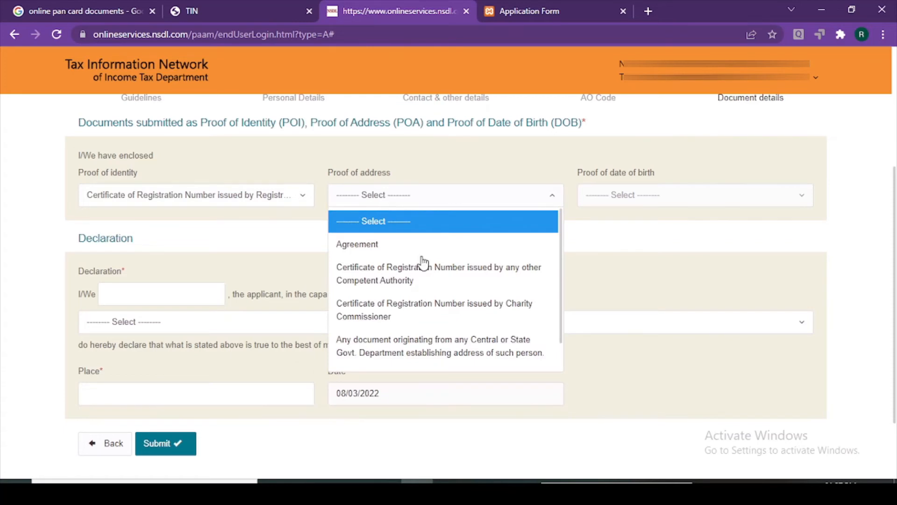
pyautogui.scroll(-1, 452, 317)
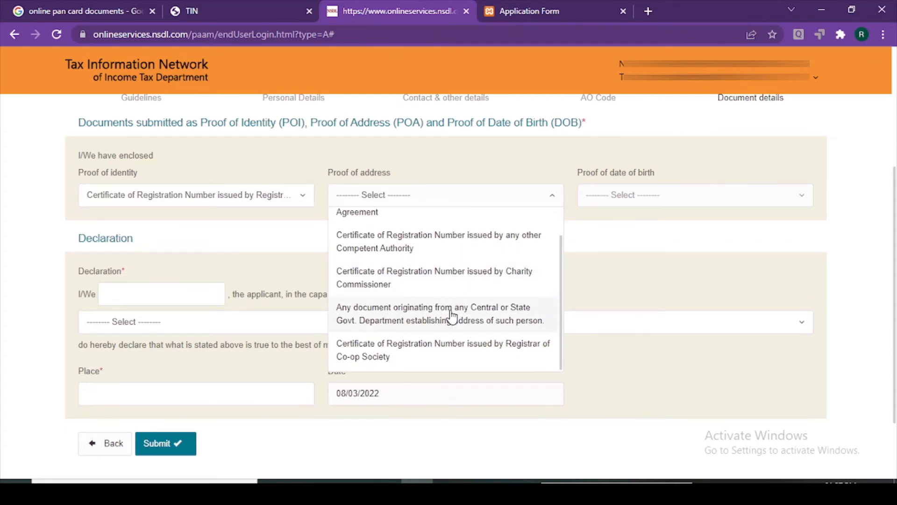
pyautogui.click(416, 359)
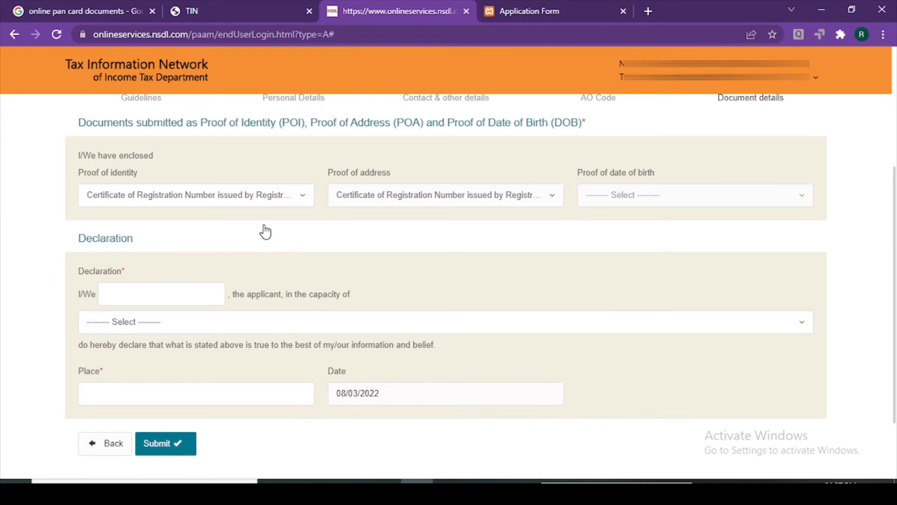
# Highlight the society's name on the registration certificate PDF, then return to the form
pyautogui.click(581, 3)
pyautogui.click(344, 265)
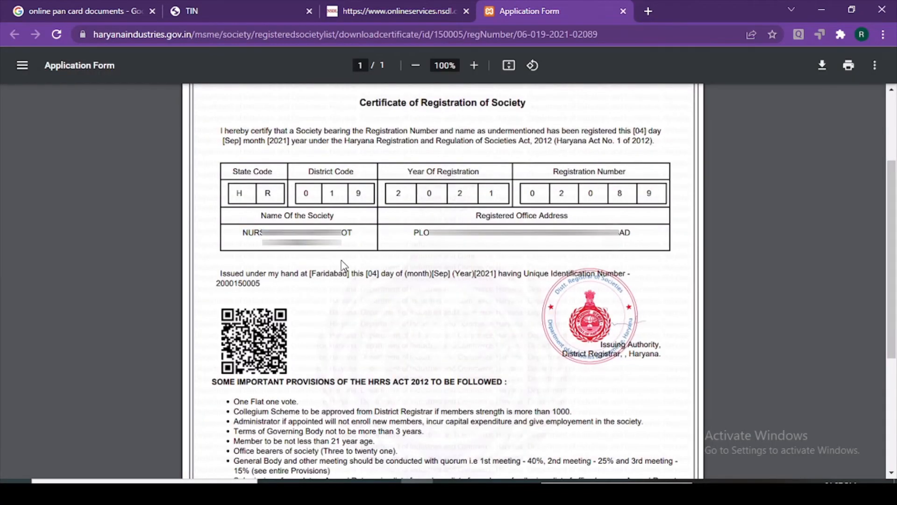
pyautogui.moveTo(354, 232); pyautogui.dragTo(212, 229)
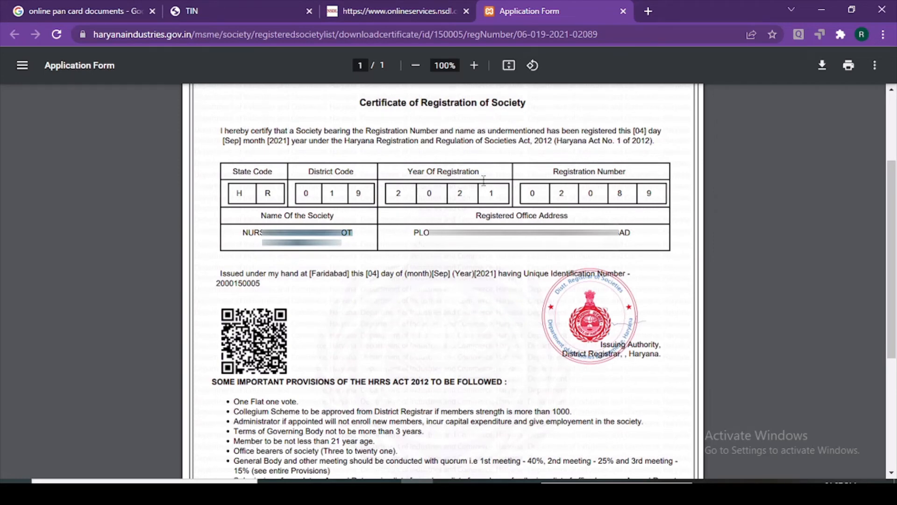
pyautogui.click(402, 10)
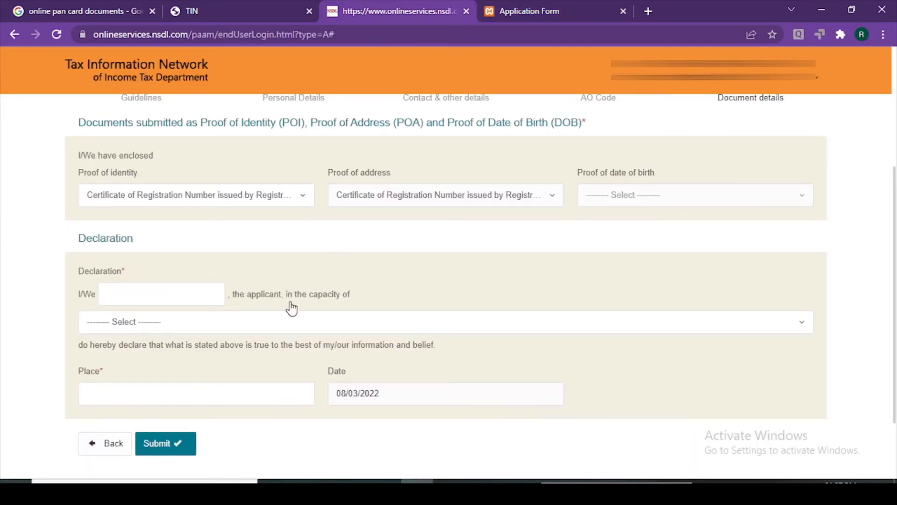
# Set the declarant capacity to Authorized Signatory
pyautogui.click(160, 293)
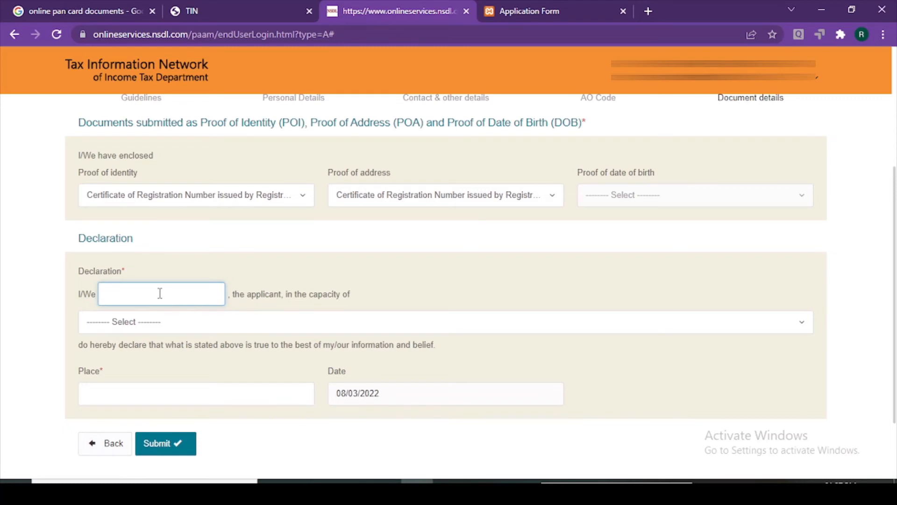
pyautogui.click(164, 323)
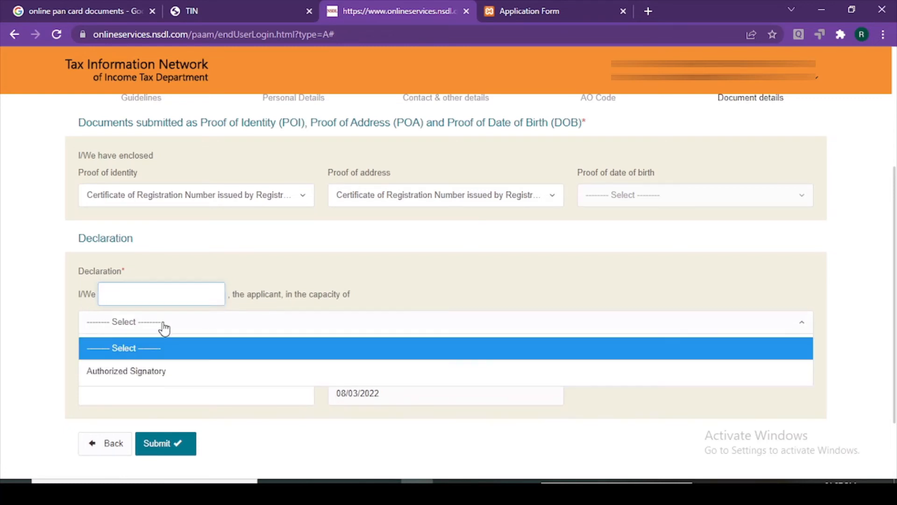
pyautogui.click(166, 369)
# Dismiss the save-details reminder and save the application as a draft
pyautogui.click(153, 295)
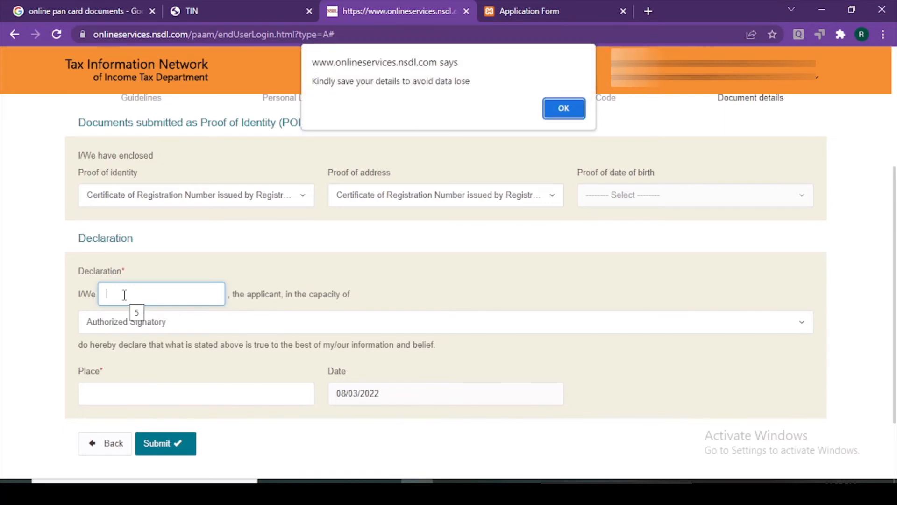
pyautogui.click(564, 108)
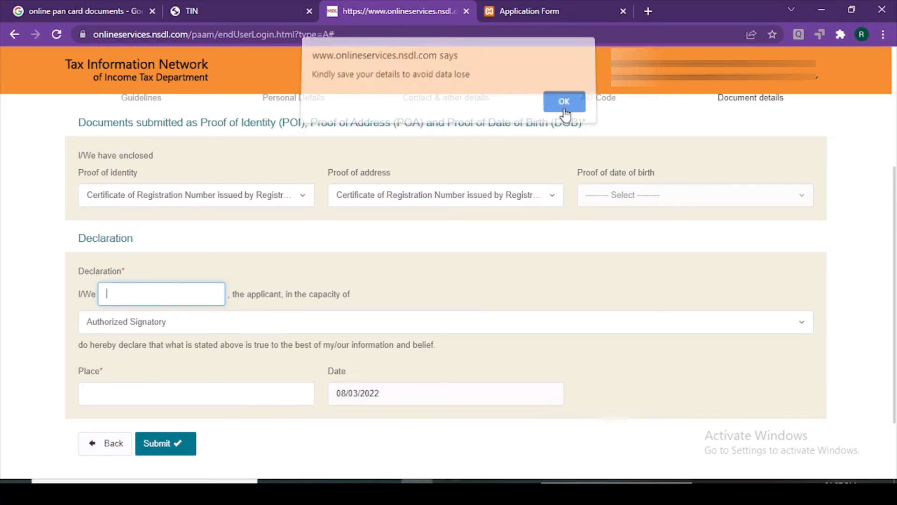
pyautogui.scroll(2, 606, 228)
pyautogui.scroll(3, 606, 228)
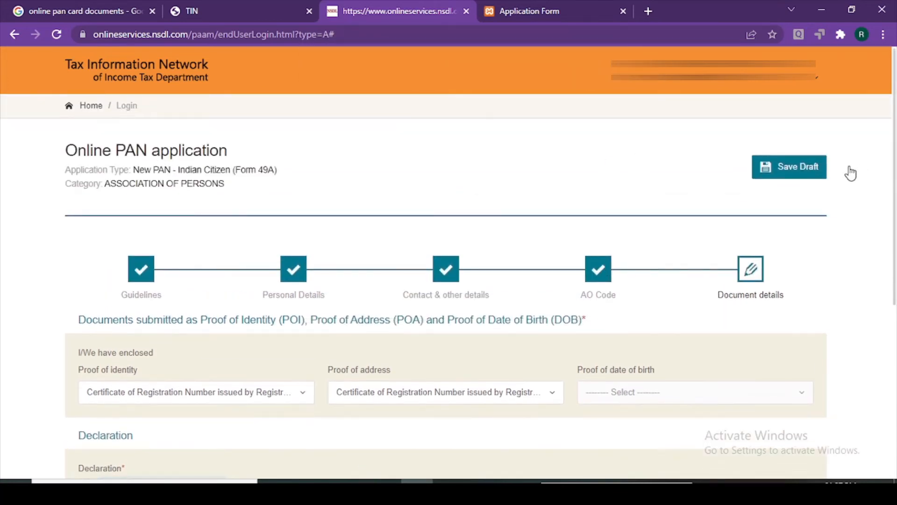
pyautogui.click(802, 168)
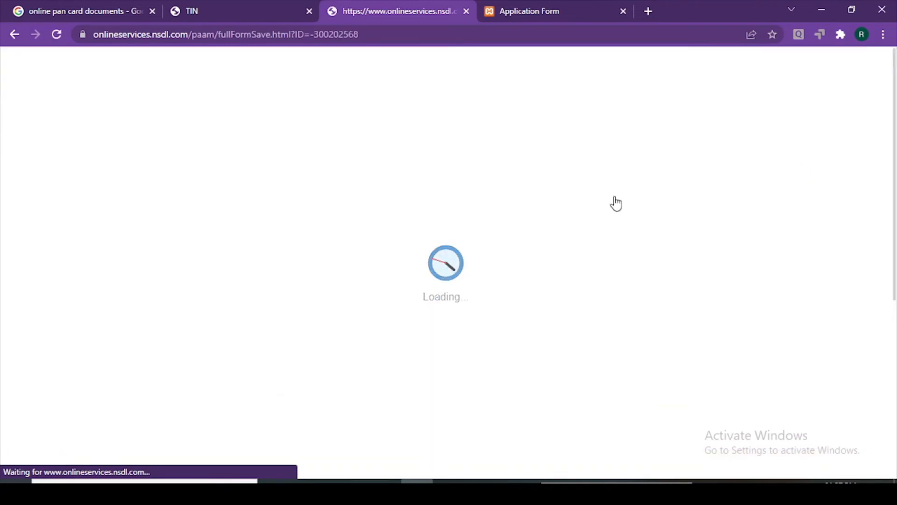
# Enter 'lorABAD' as the declaration's Place once the draft is saved
pyautogui.scroll(-4, 484, 226)
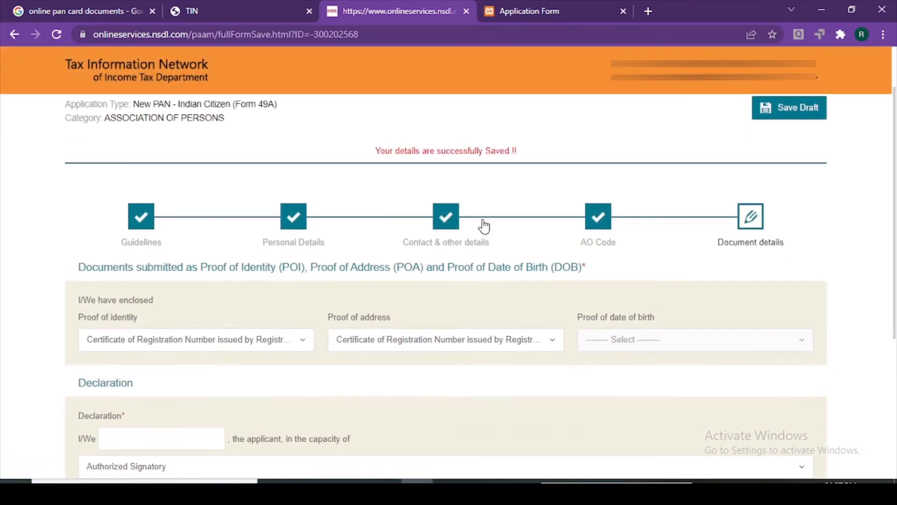
pyautogui.scroll(-2, 484, 224)
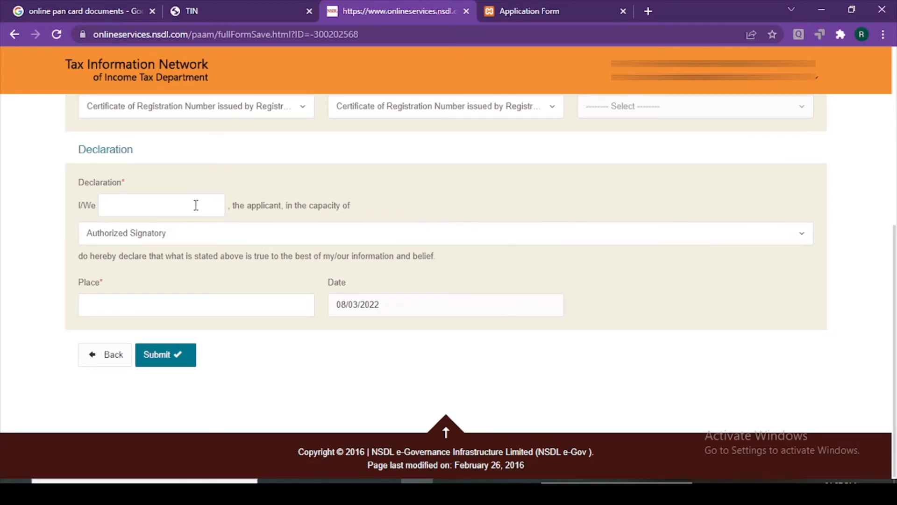
pyautogui.scroll(5, 309, 142)
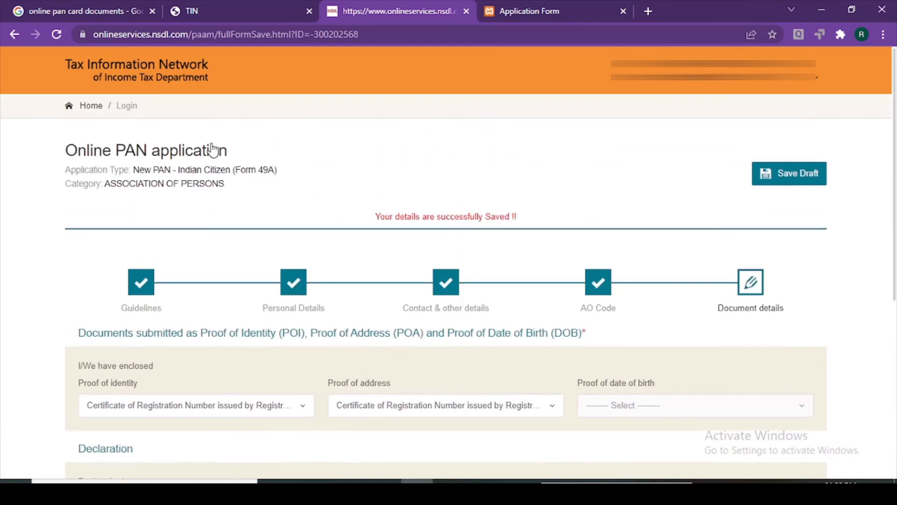
pyautogui.scroll(-5, 323, 226)
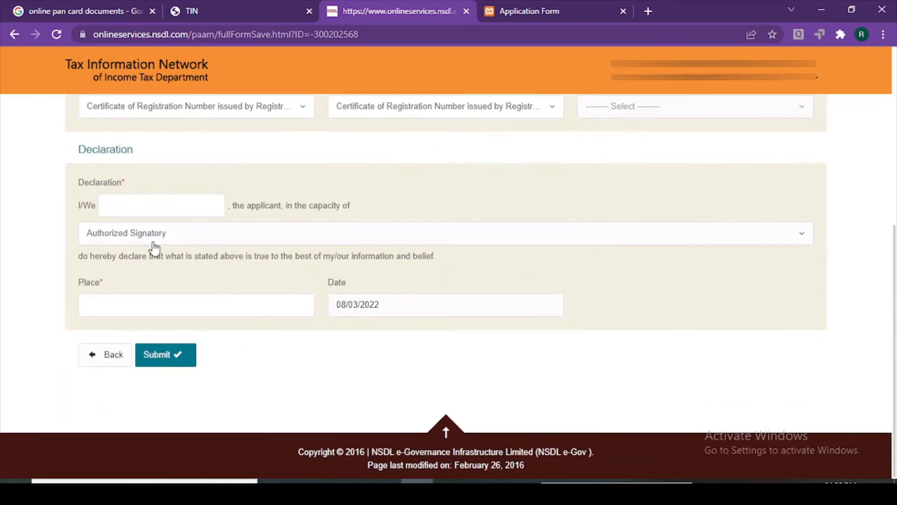
pyautogui.click(181, 209)
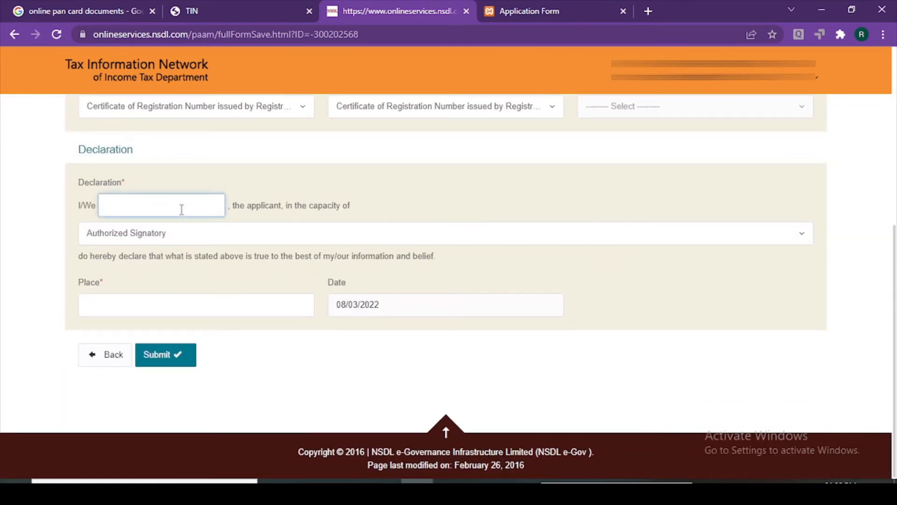
pyautogui.click(176, 300)
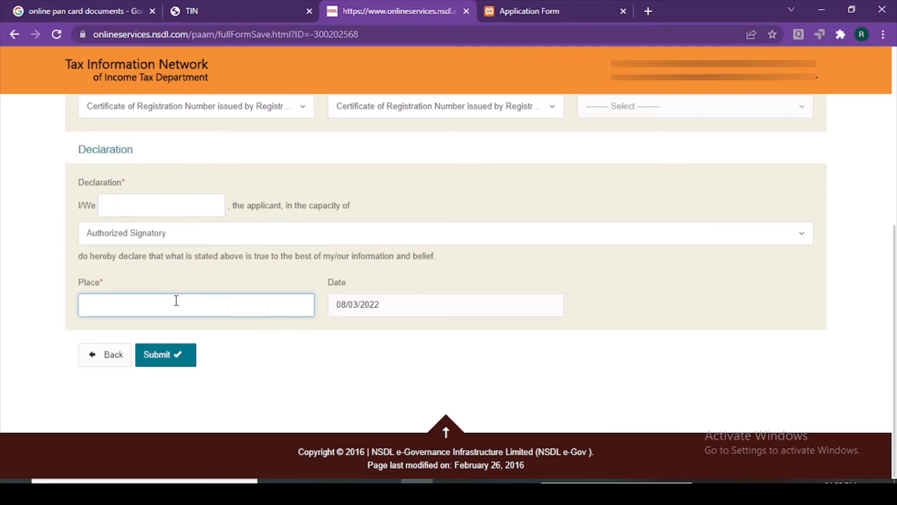
pyautogui.write('lorABAD')
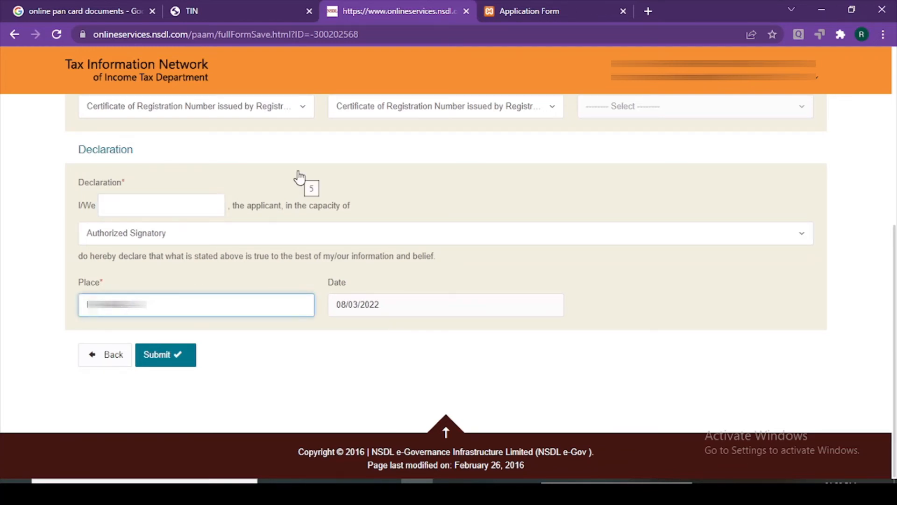
pyautogui.click(173, 207)
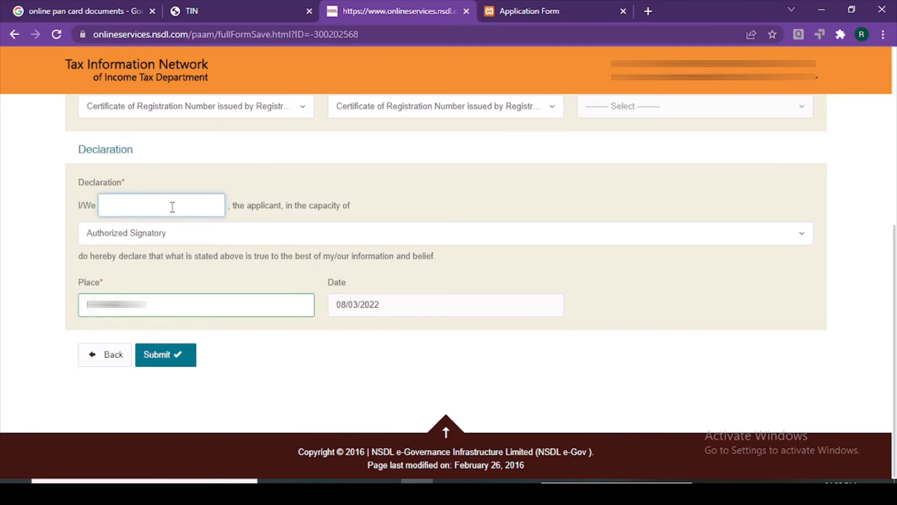
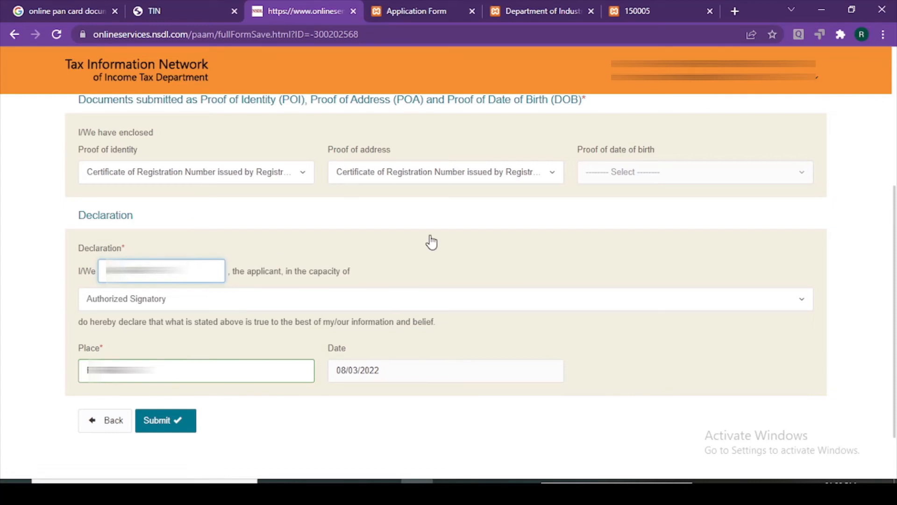
# Save the application, verify the Authorized Signatory capacity in the declaration, and submit it
pyautogui.click(184, 426)
pyautogui.scroll(-5, 522, 272)
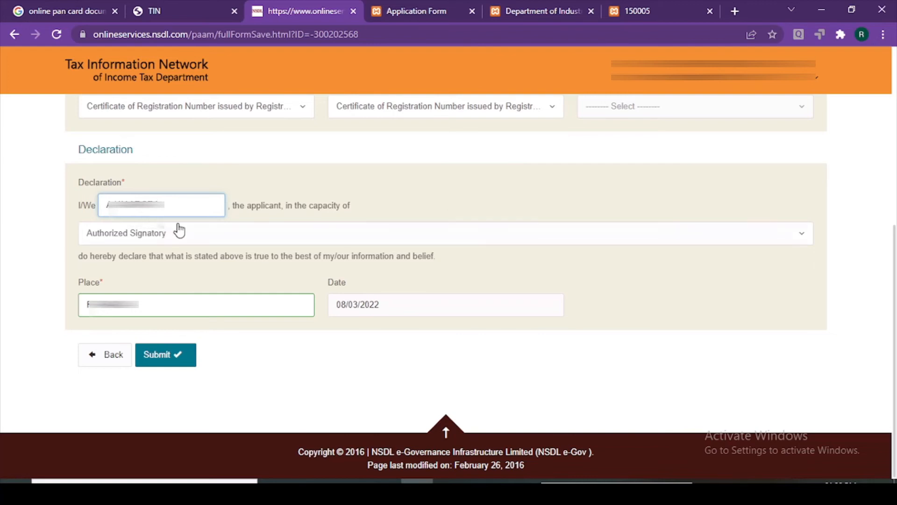
pyautogui.click(178, 238)
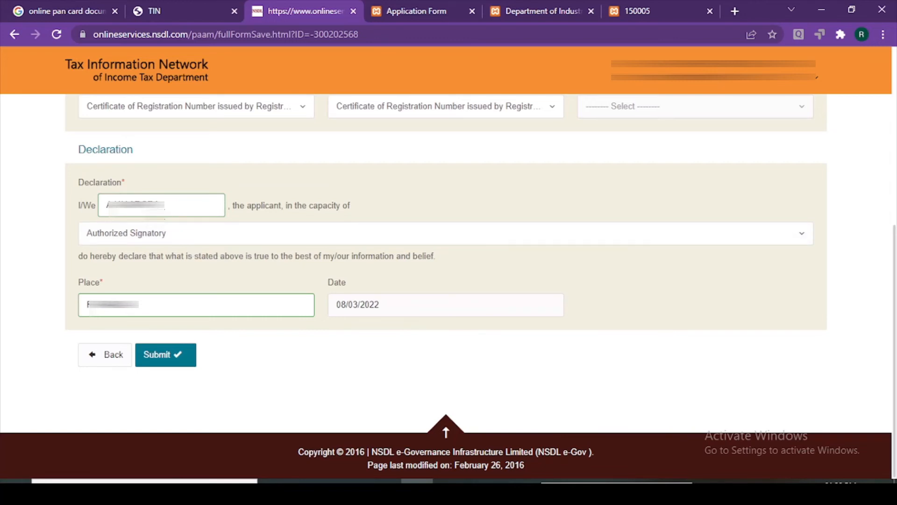
pyautogui.click(169, 359)
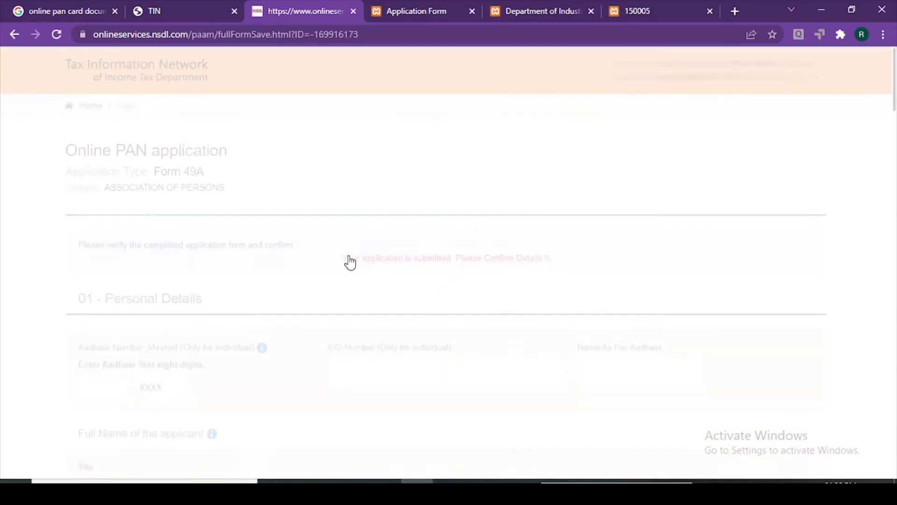
# Compare the Registration Number on the confirm page against the society registration certificate
pyautogui.scroll(-2, 349, 257)
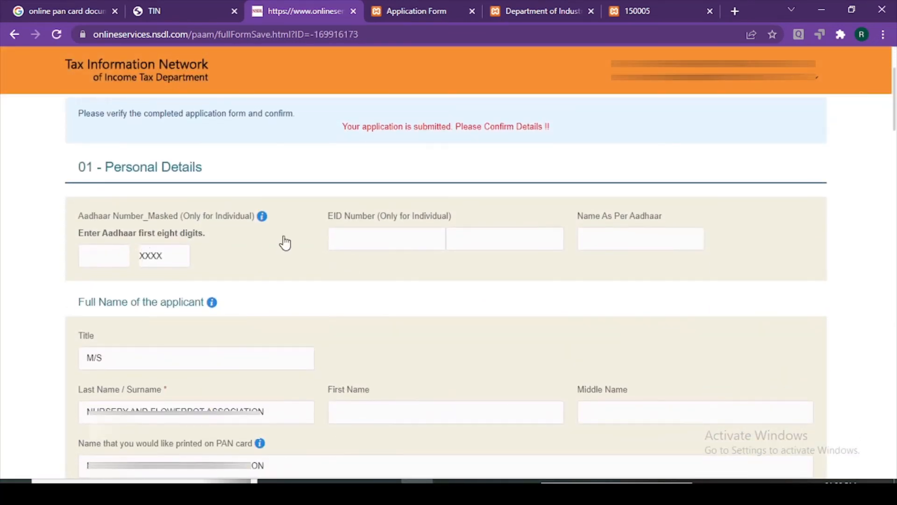
pyautogui.scroll(-1, 282, 242)
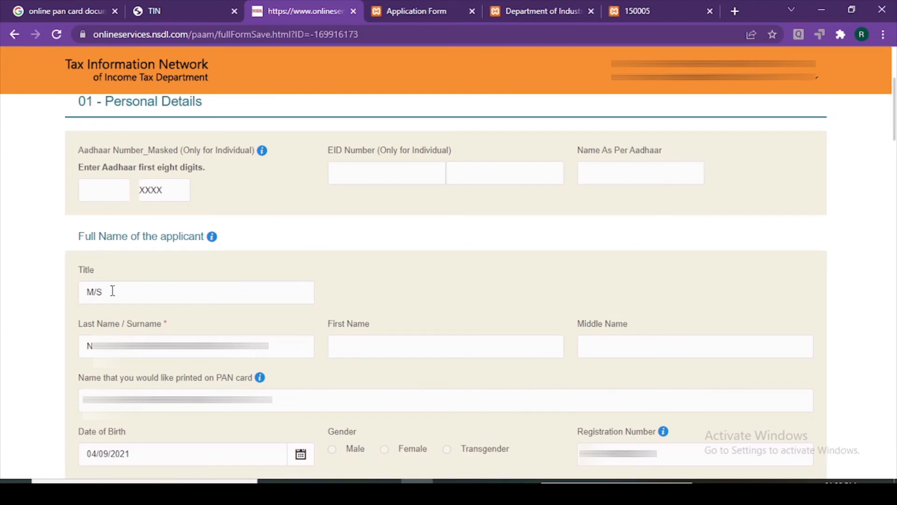
pyautogui.scroll(-3, 112, 291)
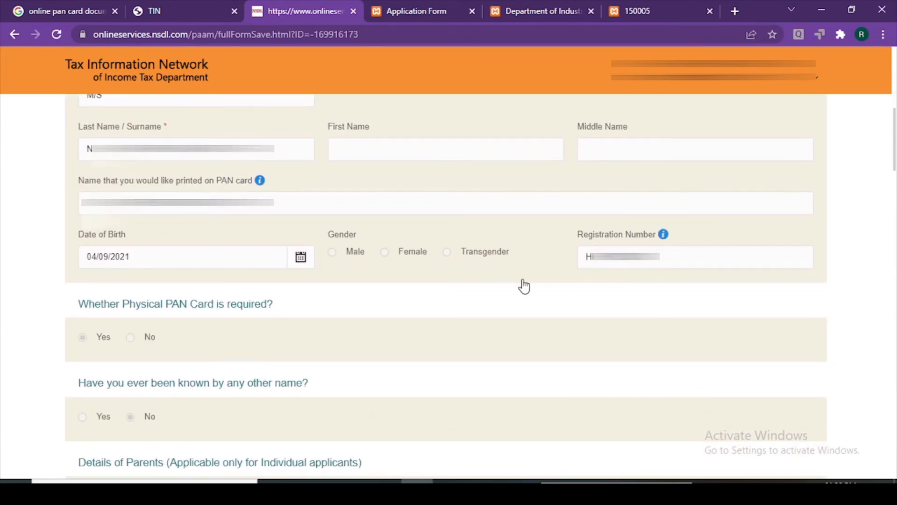
pyautogui.doubleClick(661, 257)
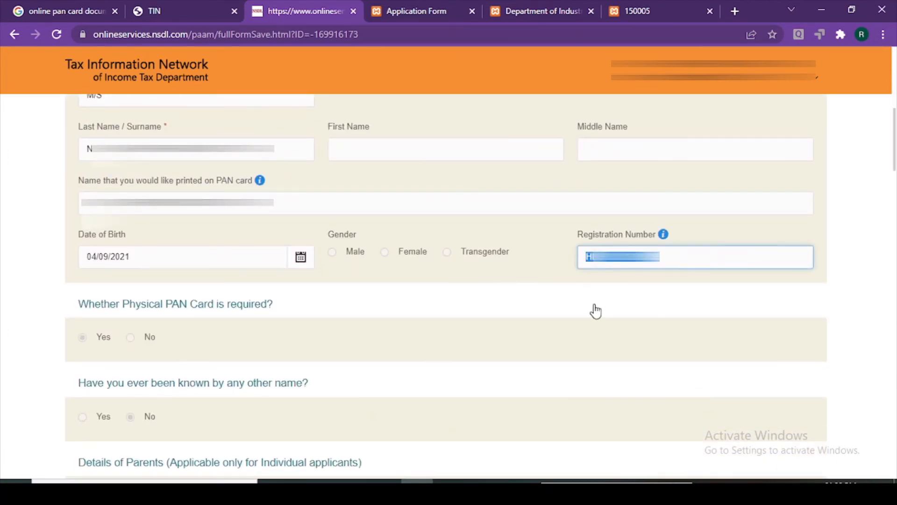
pyautogui.moveTo(663, 239)
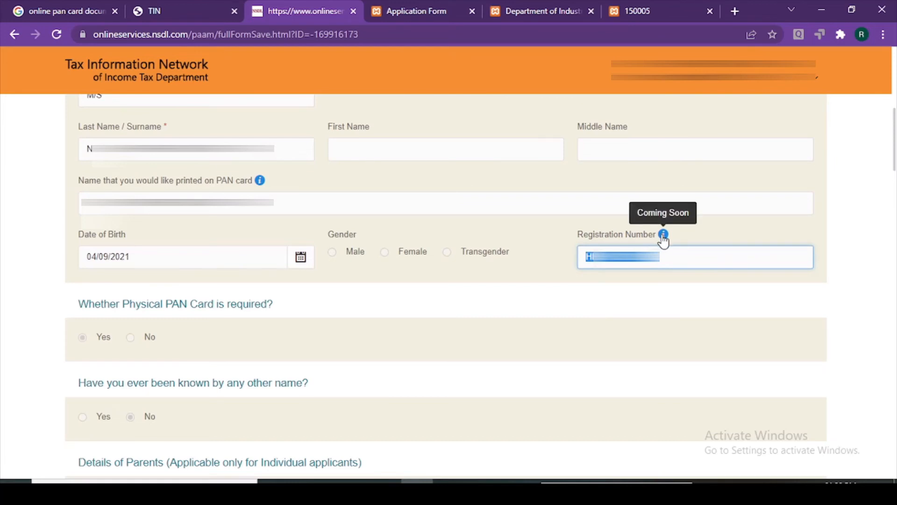
pyautogui.click(412, 6)
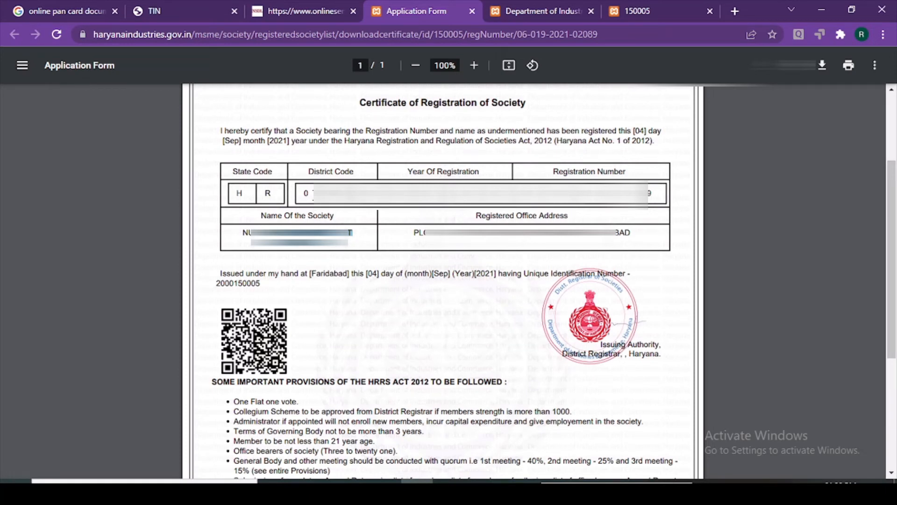
pyautogui.click(296, 6)
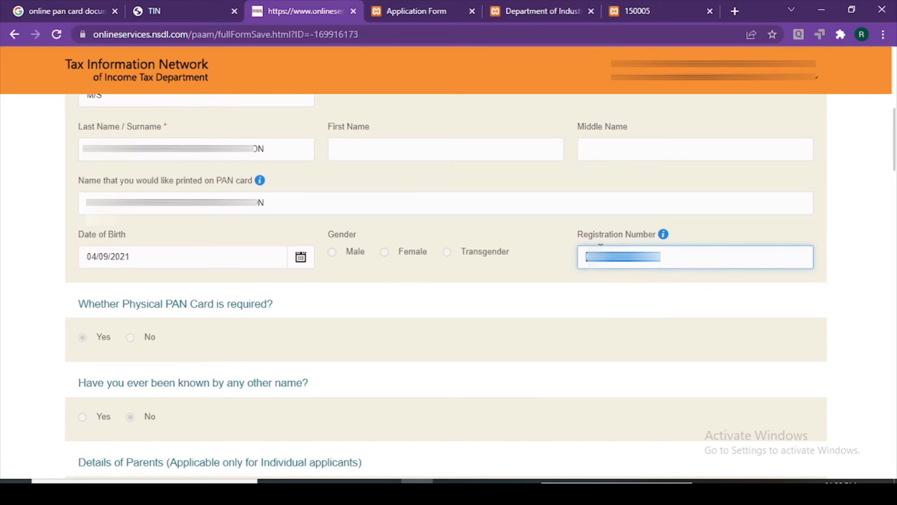
pyautogui.click(376, 9)
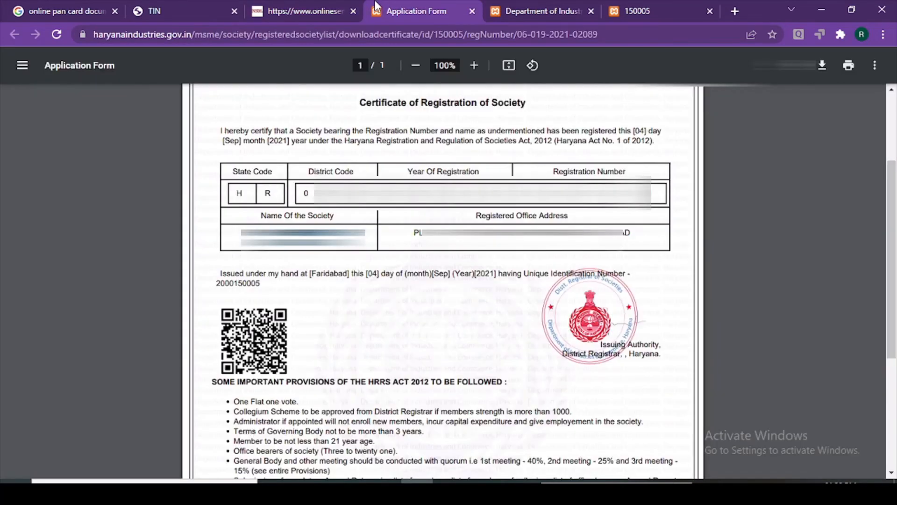
pyautogui.click(306, 6)
# Scroll through the remaining confirmed details and proceed to the payment-mode page
pyautogui.scroll(-3, 220, 348)
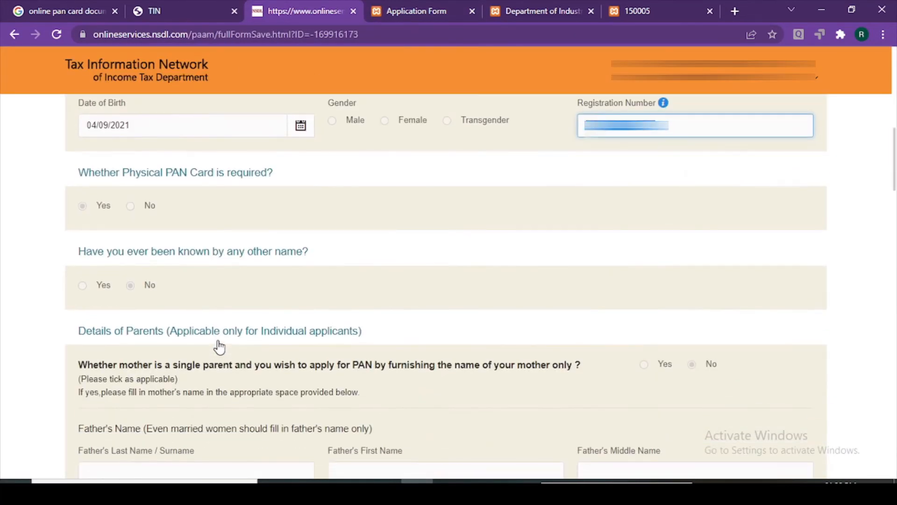
pyautogui.scroll(-12, 220, 347)
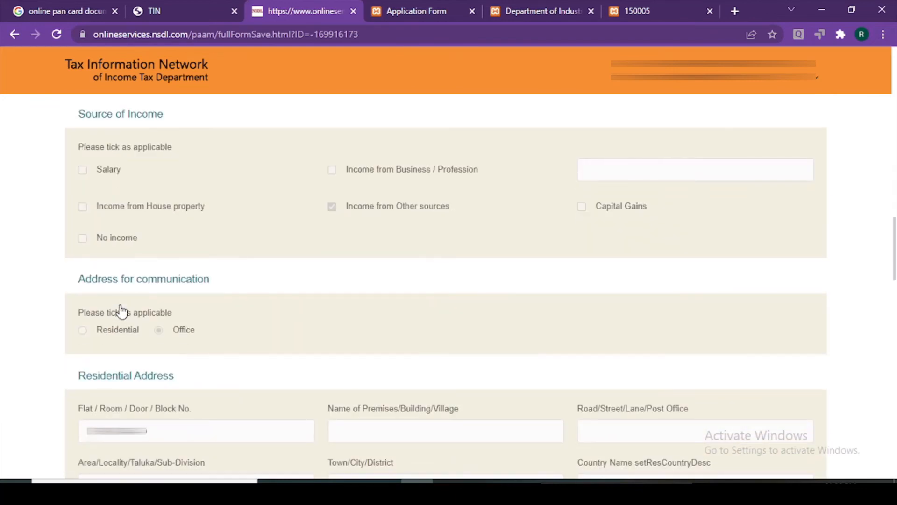
pyautogui.scroll(-15, 122, 311)
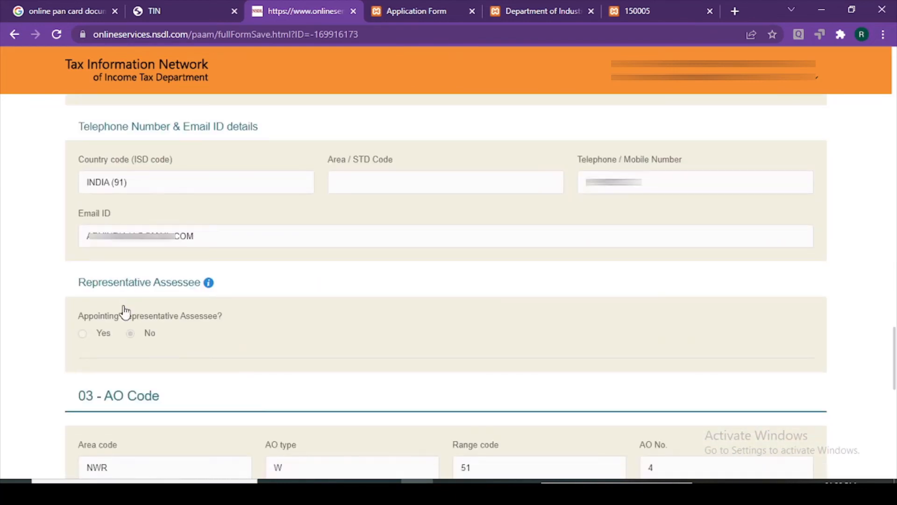
pyautogui.scroll(-14, 251, 360)
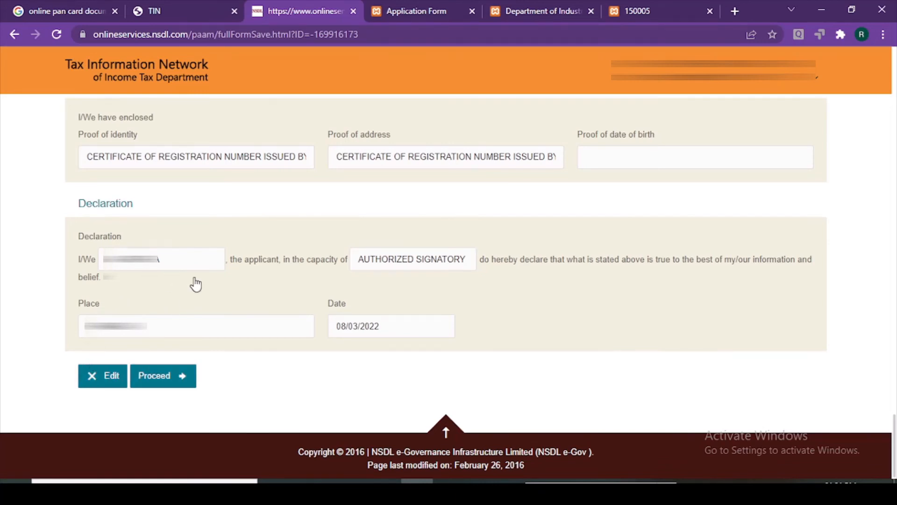
pyautogui.click(182, 388)
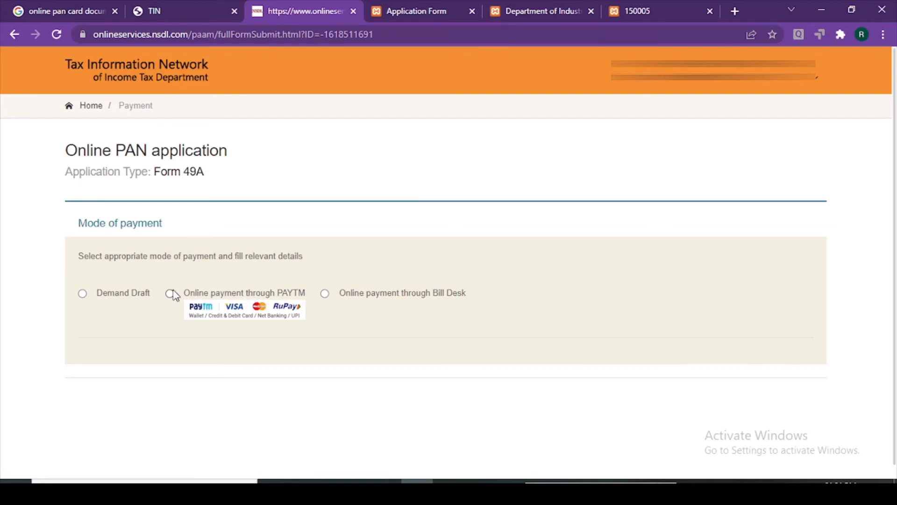
# Select 'Online payment through Bill Desk' as the payment mode
pyautogui.click(325, 293)
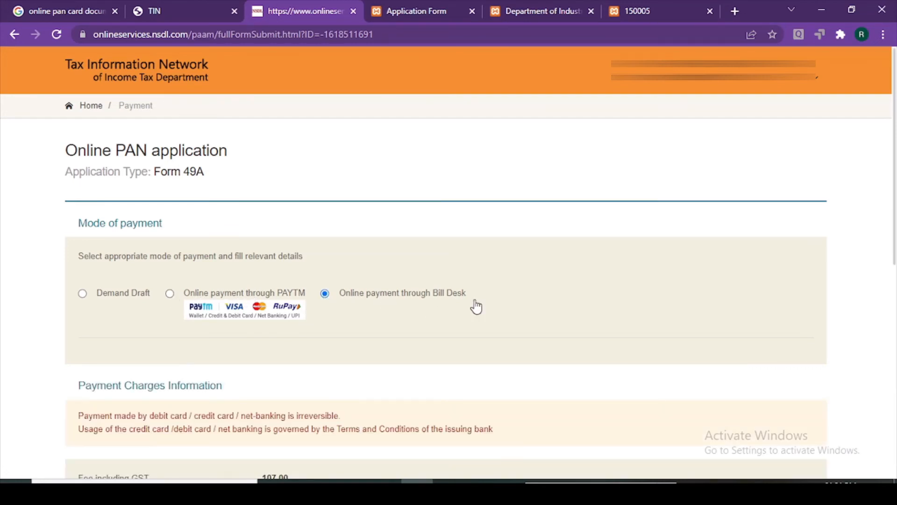
pyautogui.scroll(-6, 475, 304)
pyautogui.scroll(-5, 477, 307)
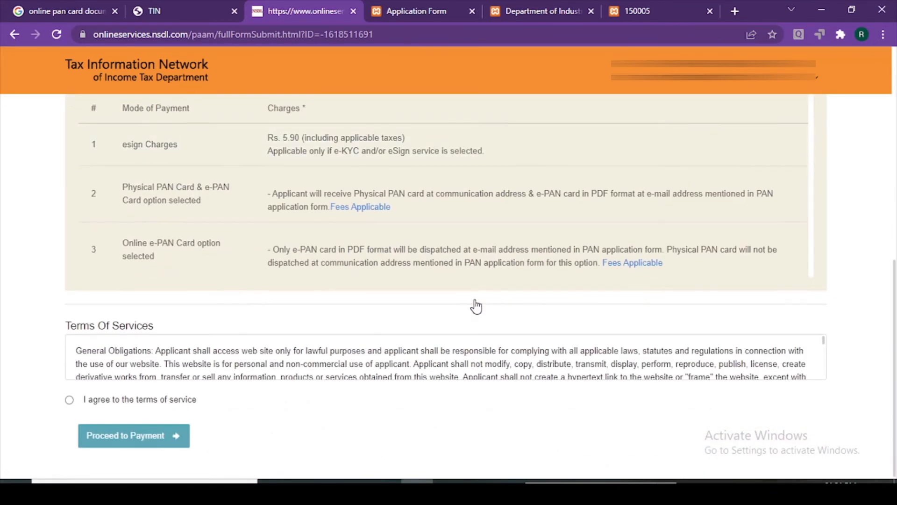
pyautogui.scroll(1, 475, 305)
pyautogui.scroll(-1, 343, 367)
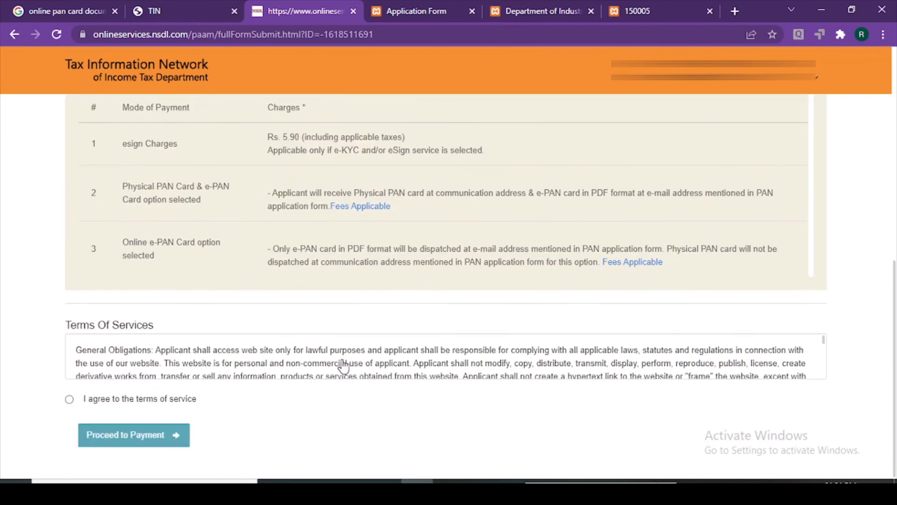
# Agree to the terms of service and confirm payment of the 107.00 fee
pyautogui.click(70, 399)
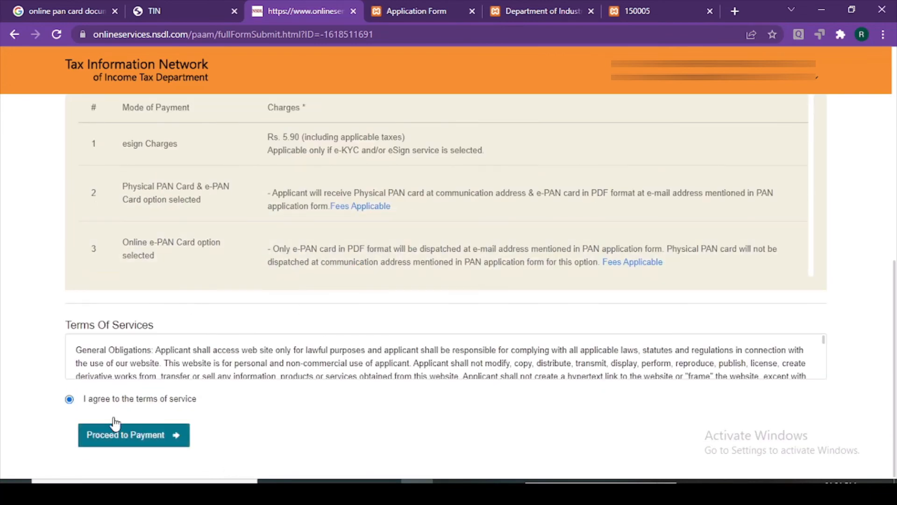
pyautogui.click(148, 434)
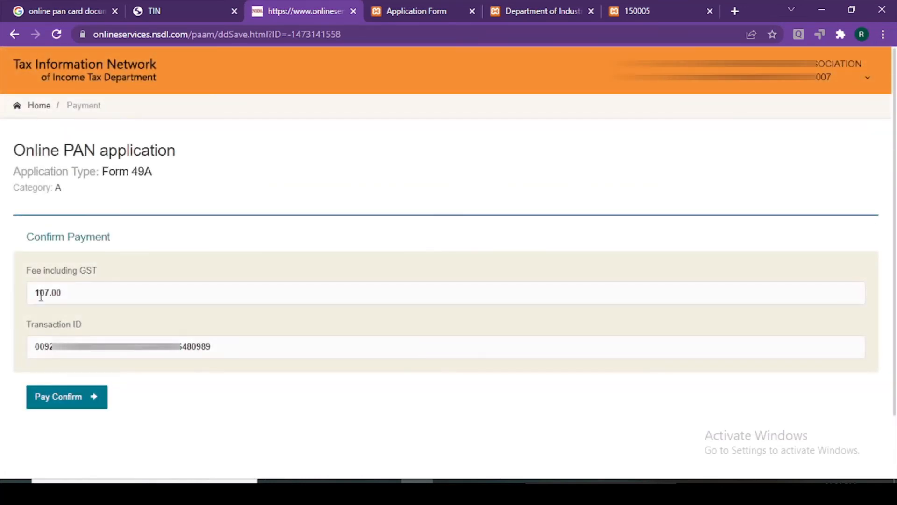
pyautogui.click(70, 404)
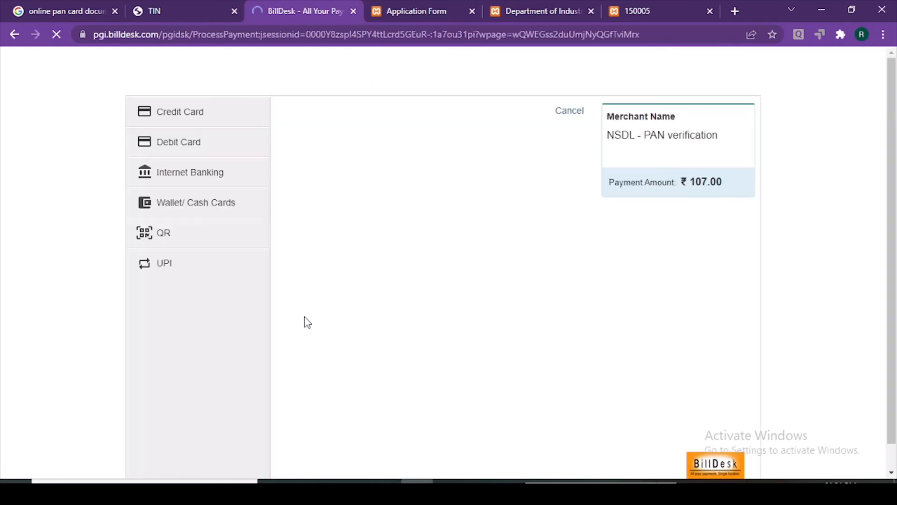
# Pay the ₹107.00 fee by State Bank of India internet banking
pyautogui.click(184, 181)
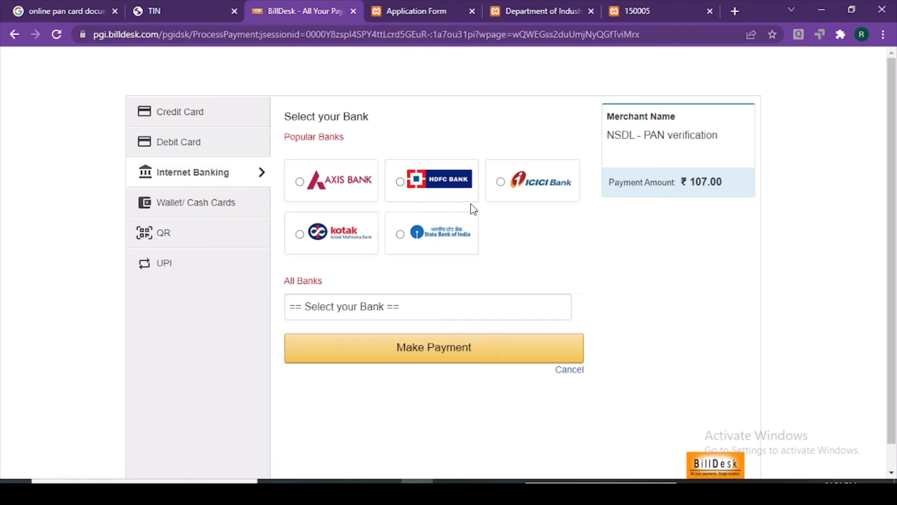
pyautogui.click(467, 243)
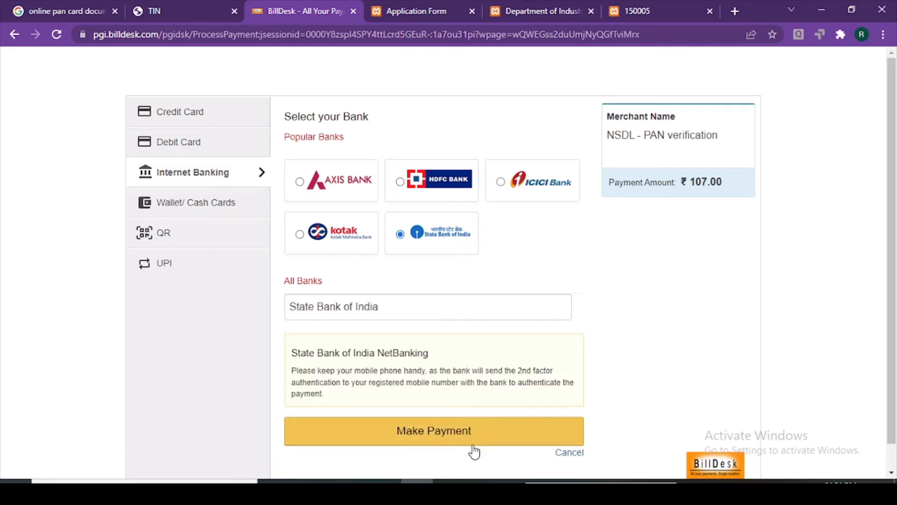
pyautogui.click(445, 441)
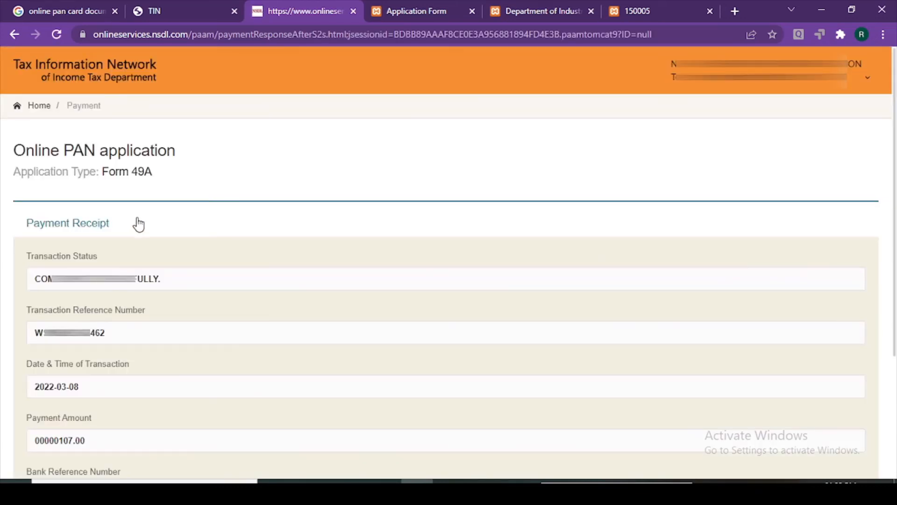
# Continue past the payment receipt and use Generate and Print for the acknowledgement PDF
pyautogui.scroll(-3, 114, 295)
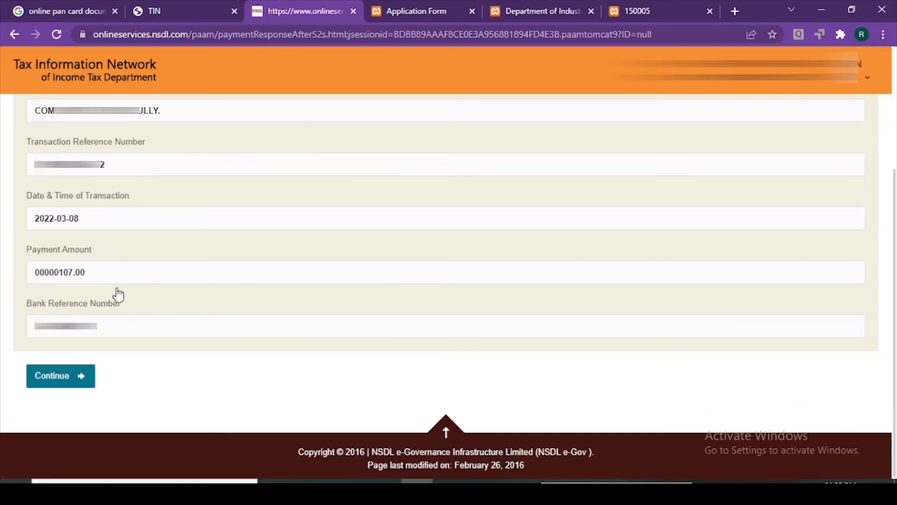
pyautogui.click(47, 382)
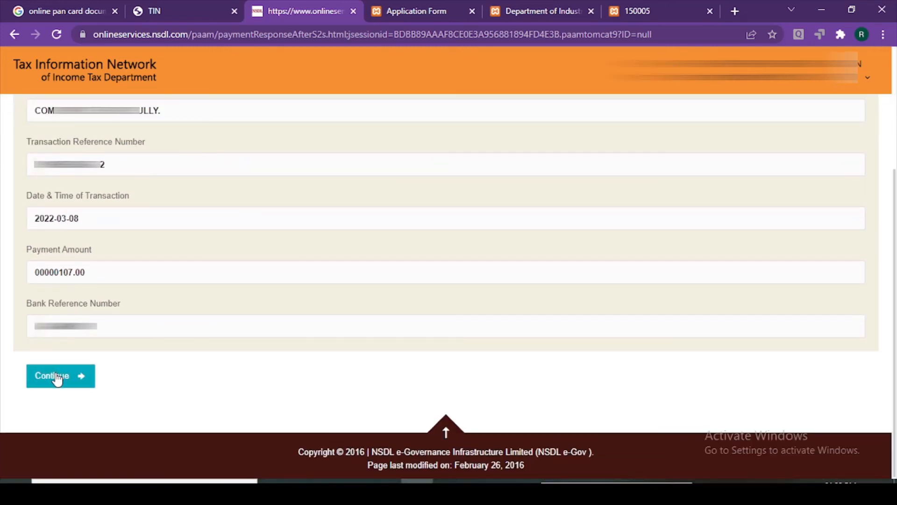
pyautogui.scroll(-2, 340, 203)
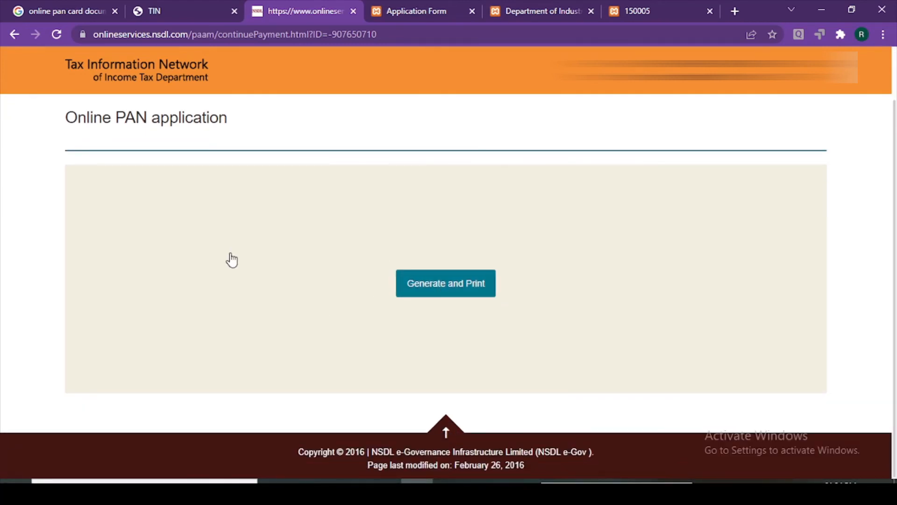
pyautogui.click(452, 278)
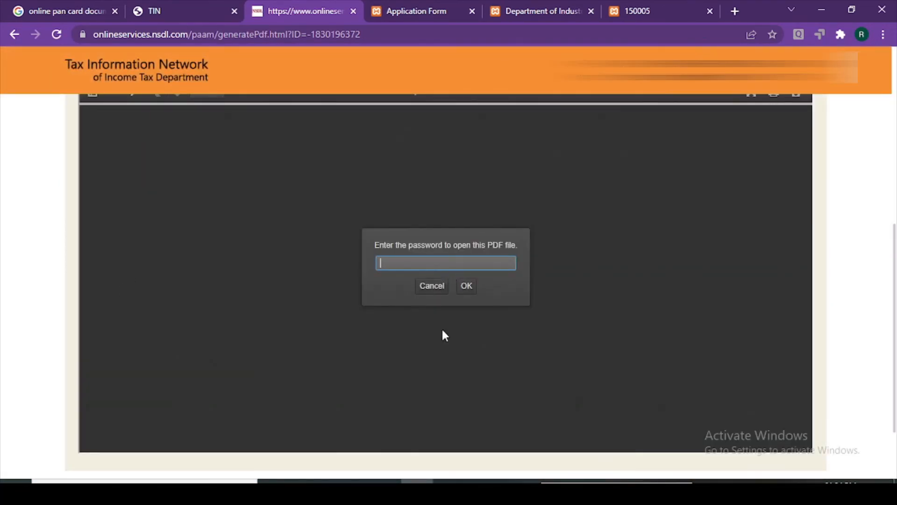
pyautogui.scroll(-2, 510, 331)
pyautogui.scroll(2, 511, 331)
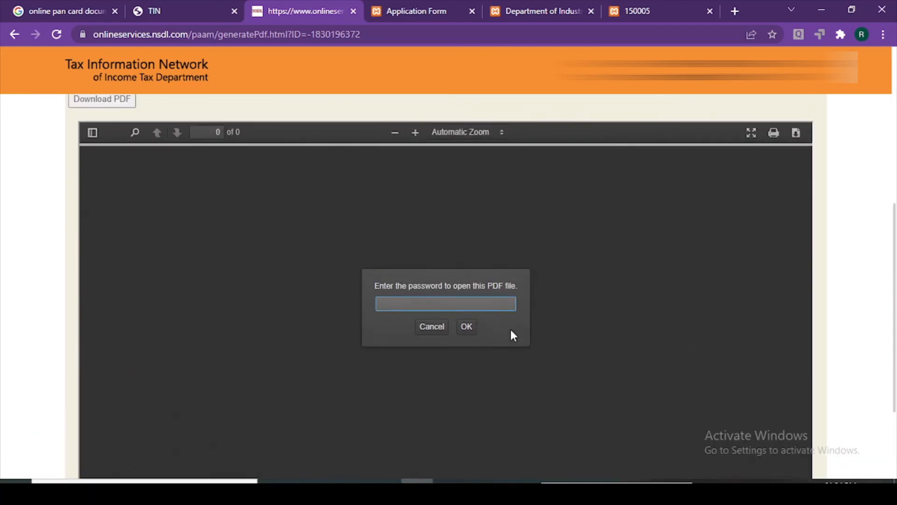
pyautogui.scroll(4, 510, 330)
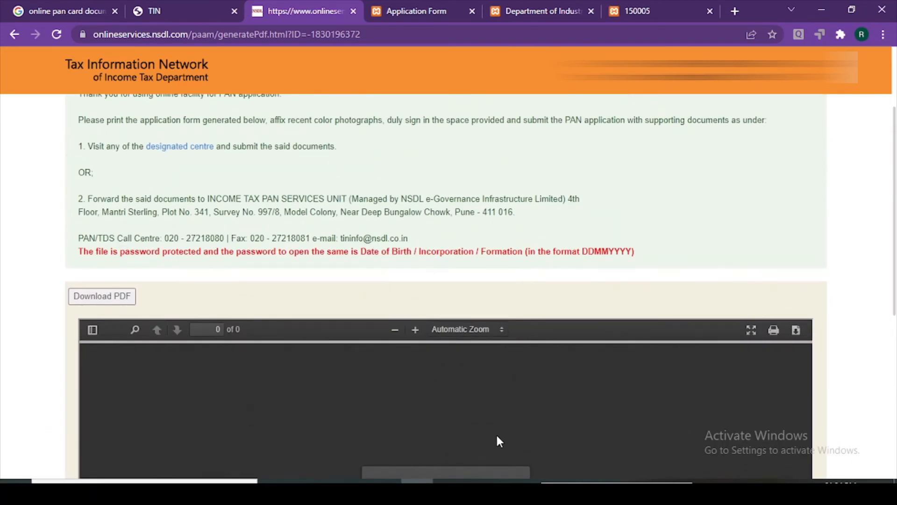
pyautogui.scroll(-3, 474, 415)
pyautogui.scroll(4, 464, 378)
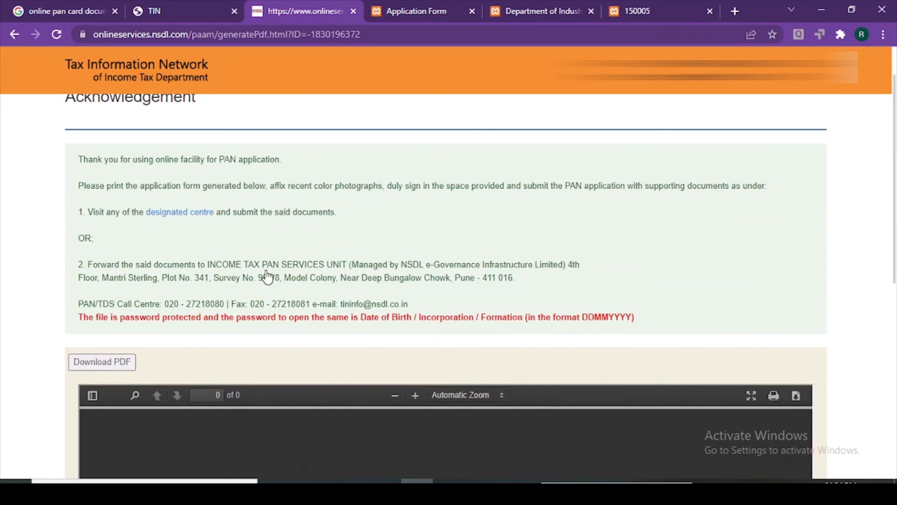
pyautogui.scroll(1, 267, 276)
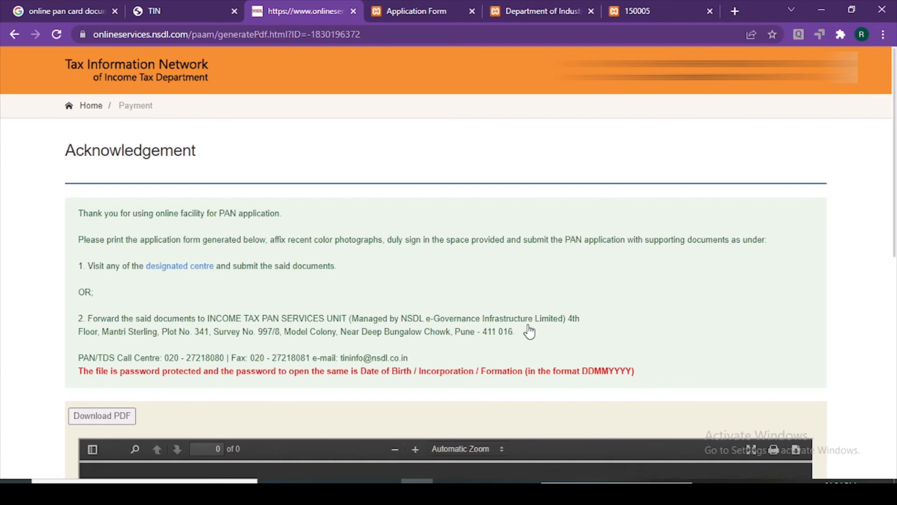
pyautogui.scroll(-1, 159, 327)
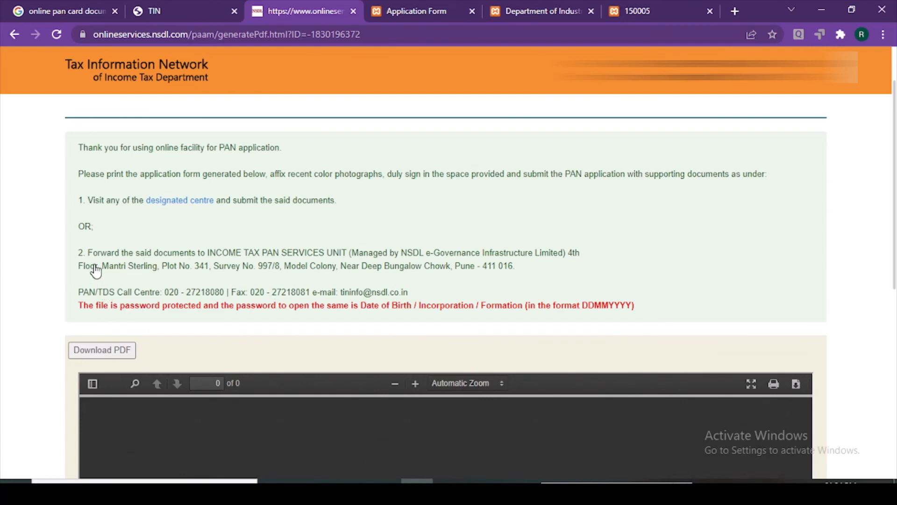
pyautogui.moveTo(77, 250); pyautogui.dragTo(545, 282)
pyautogui.click(225, 226)
pyautogui.click(179, 206)
pyautogui.click(374, 9)
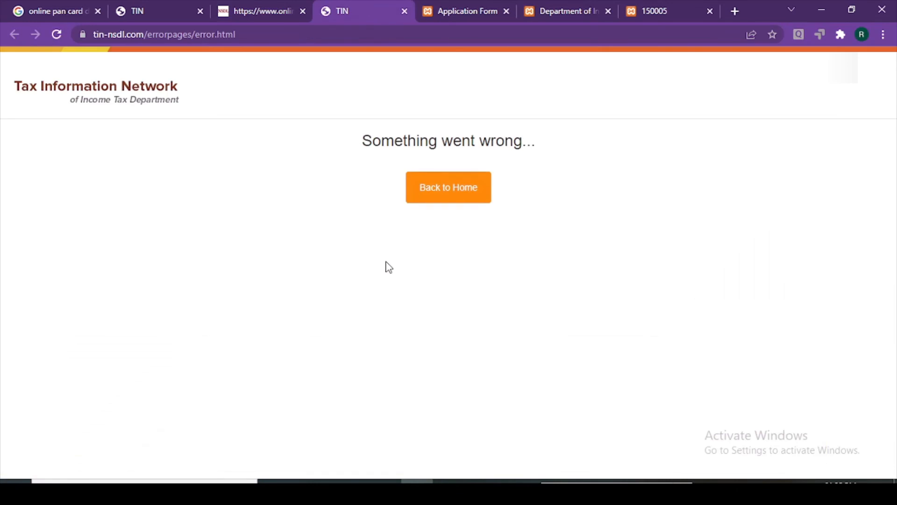
pyautogui.click(443, 196)
pyautogui.click(282, 17)
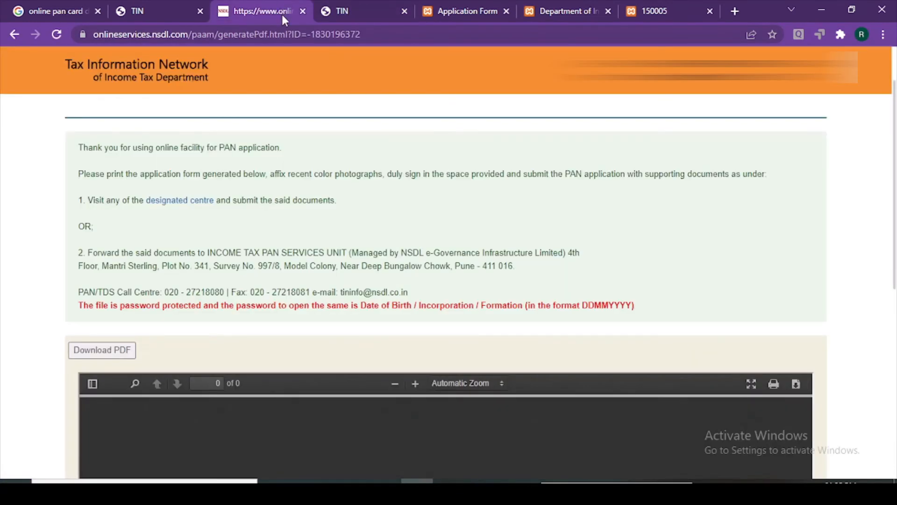
pyautogui.click(369, 6)
pyautogui.click(405, 11)
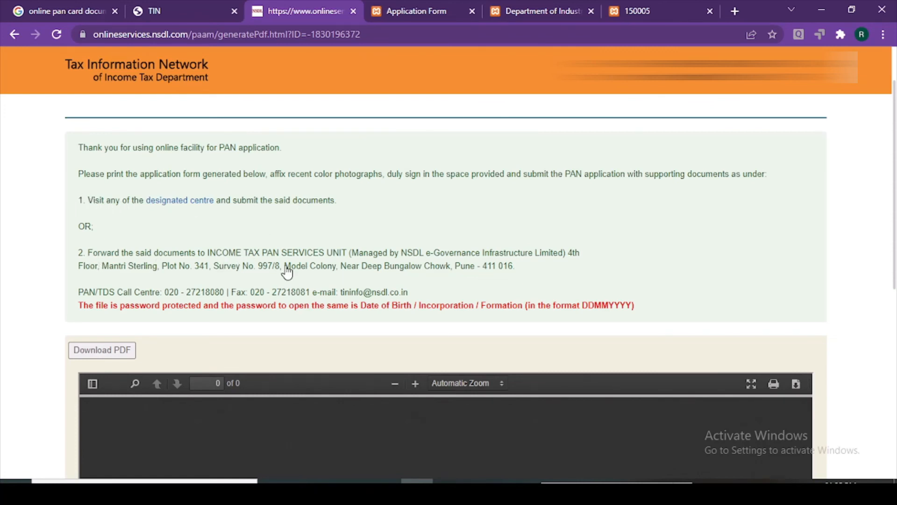
pyautogui.moveTo(194, 264); pyautogui.dragTo(87, 255)
pyautogui.scroll(-1, 89, 262)
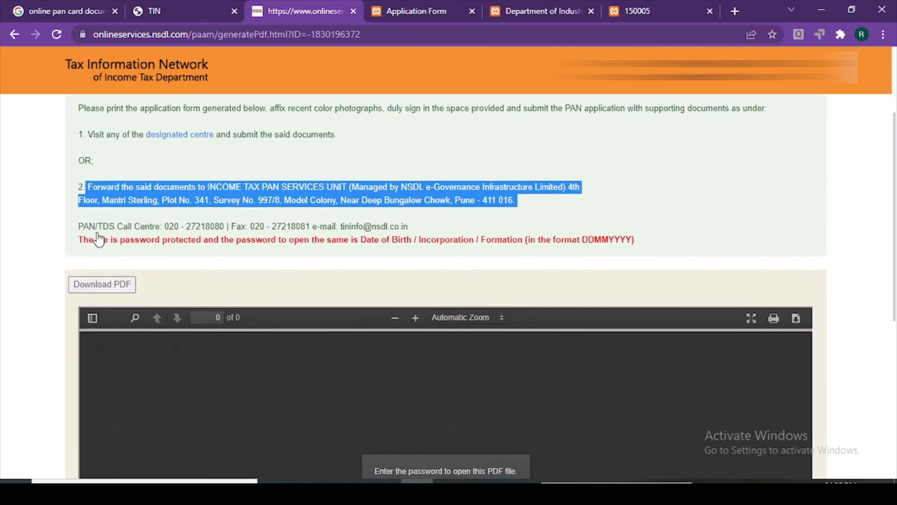
pyautogui.moveTo(76, 228); pyautogui.dragTo(418, 233)
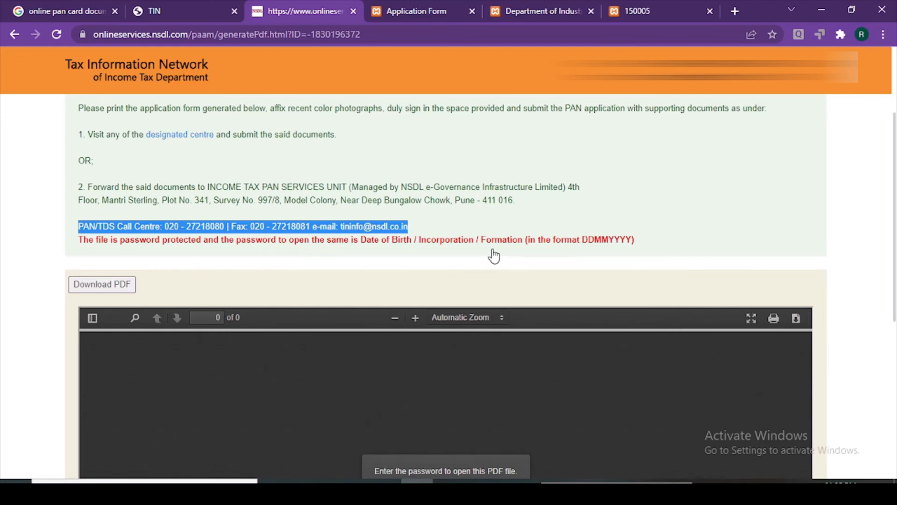
pyautogui.scroll(-2, 494, 256)
# Enter the PDF password to unlock the acknowledgement
pyautogui.click(406, 424)
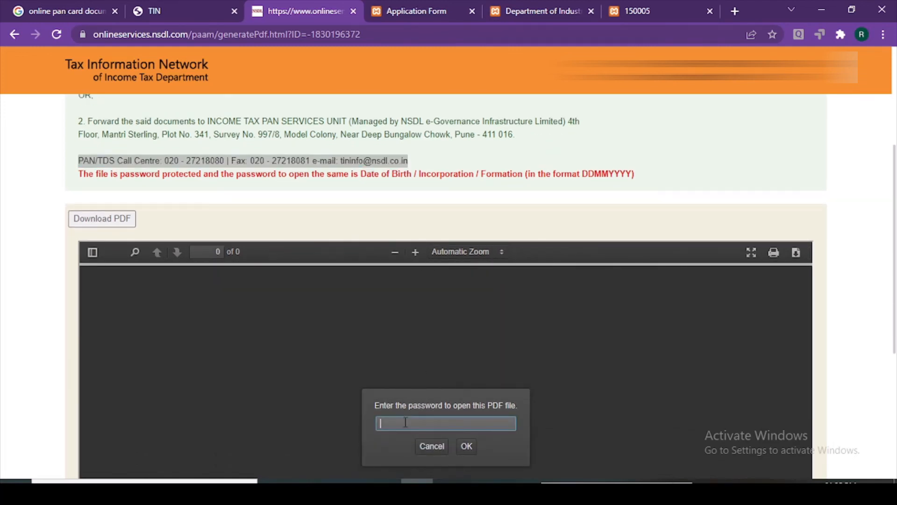
pyautogui.write('••••••••')
pyautogui.click(468, 447)
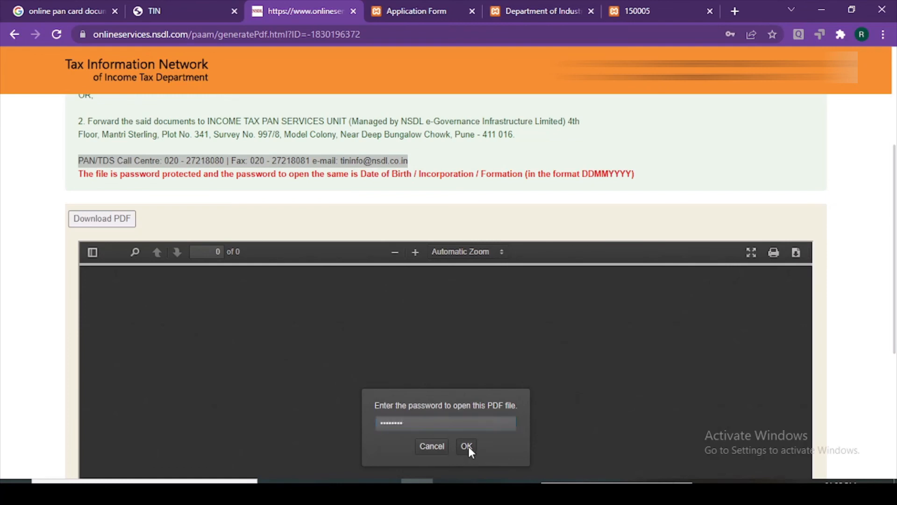
# Scroll the Form 49A down to the Place/Date declaration and back up to page 1's top
pyautogui.scroll(-20, 449, 397)
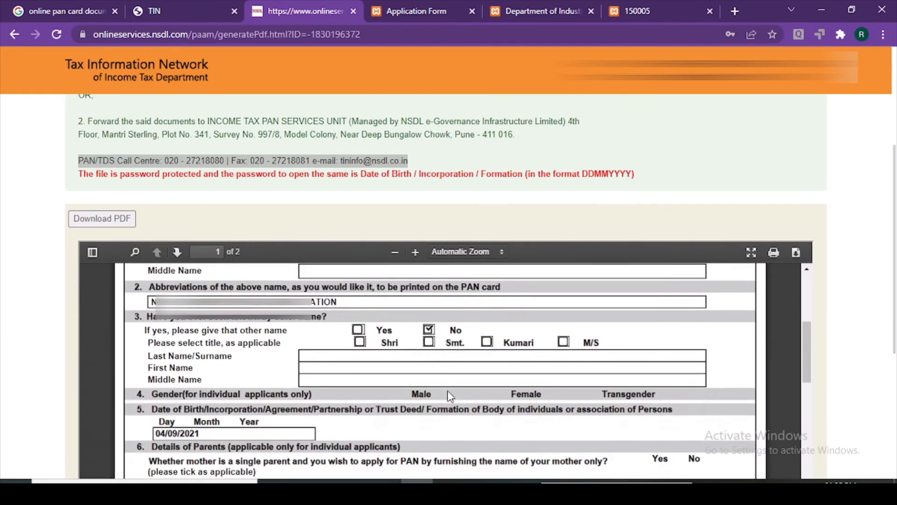
pyautogui.scroll(-10, 450, 392)
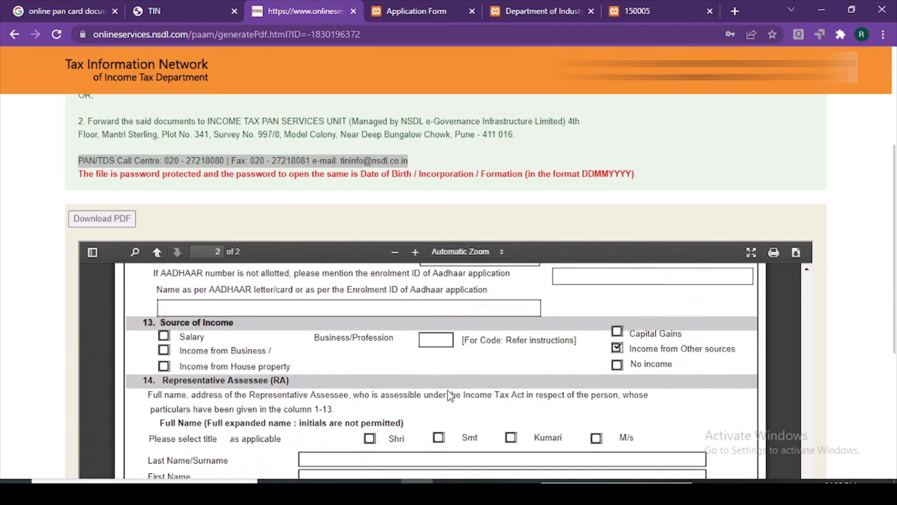
pyautogui.scroll(6, 453, 368)
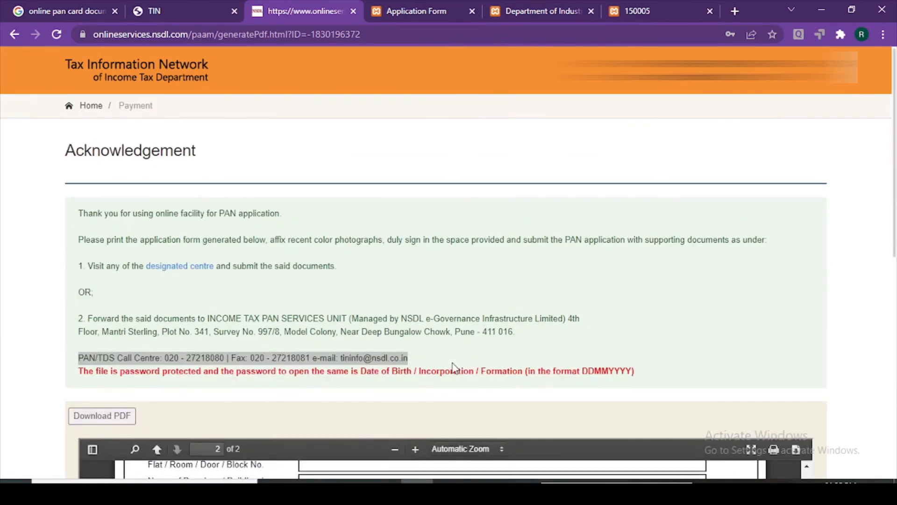
pyautogui.scroll(-4, 453, 367)
pyautogui.scroll(4, 567, 382)
pyautogui.scroll(3, 567, 382)
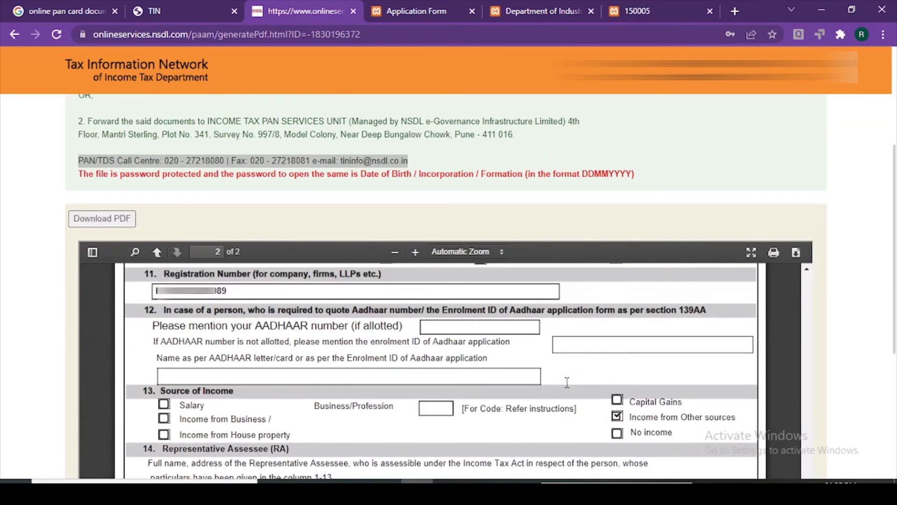
pyautogui.scroll(-10, 566, 382)
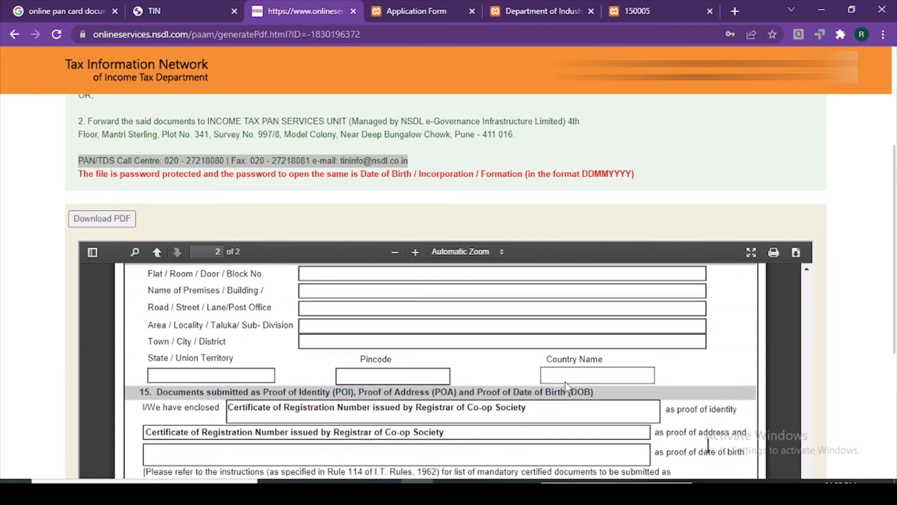
pyautogui.scroll(-6, 567, 386)
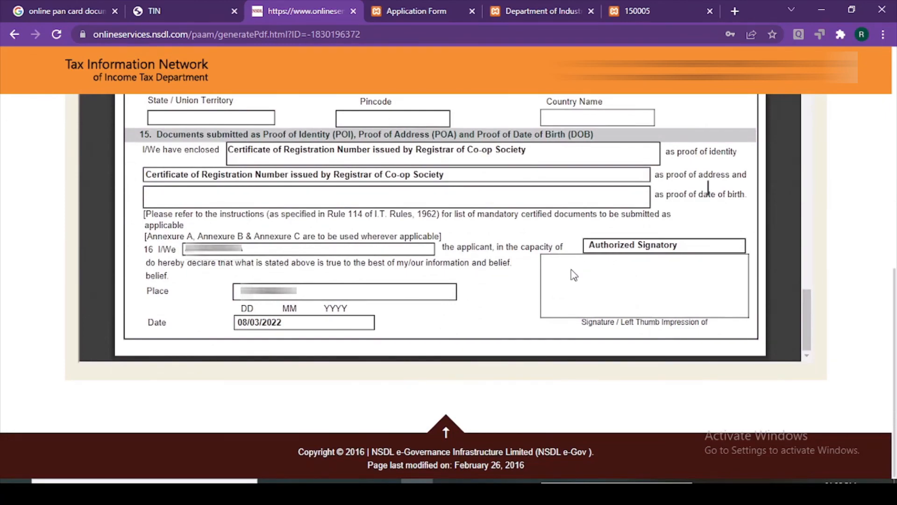
pyautogui.scroll(10, 358, 283)
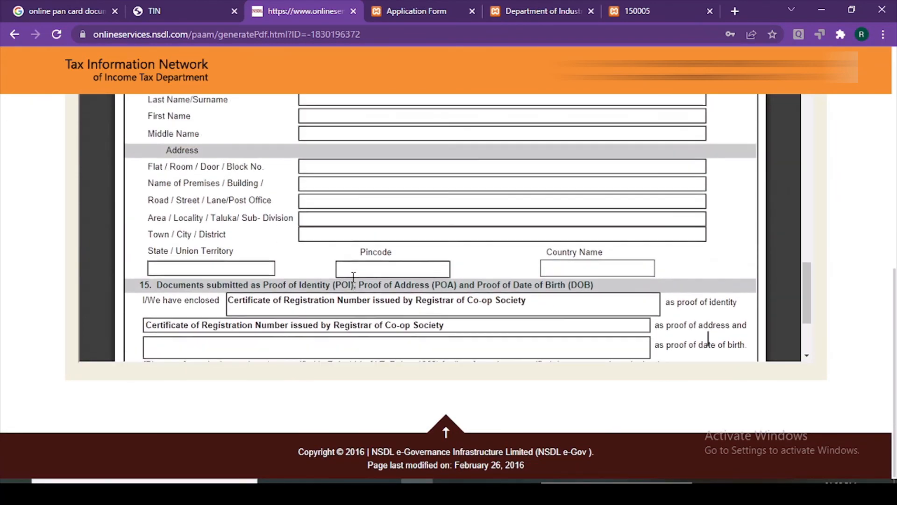
pyautogui.scroll(10, 354, 281)
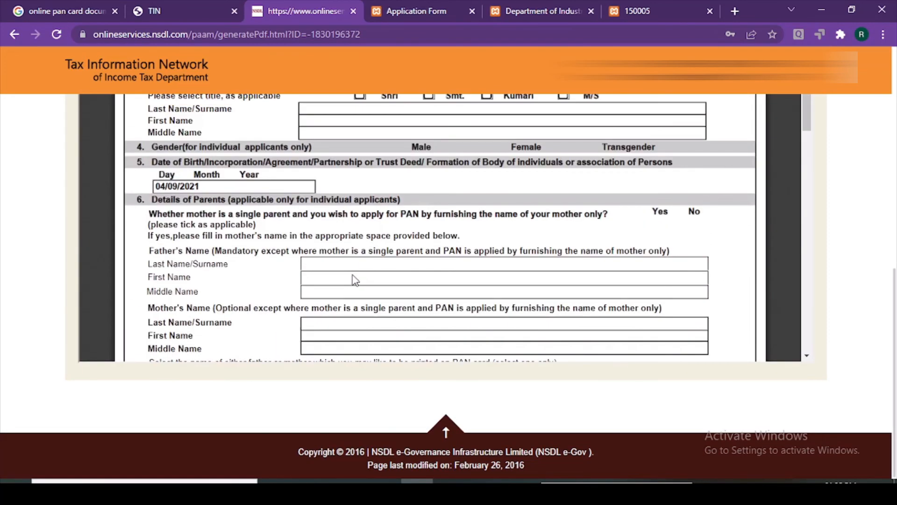
pyautogui.scroll(2, 355, 280)
pyautogui.scroll(5, 566, 296)
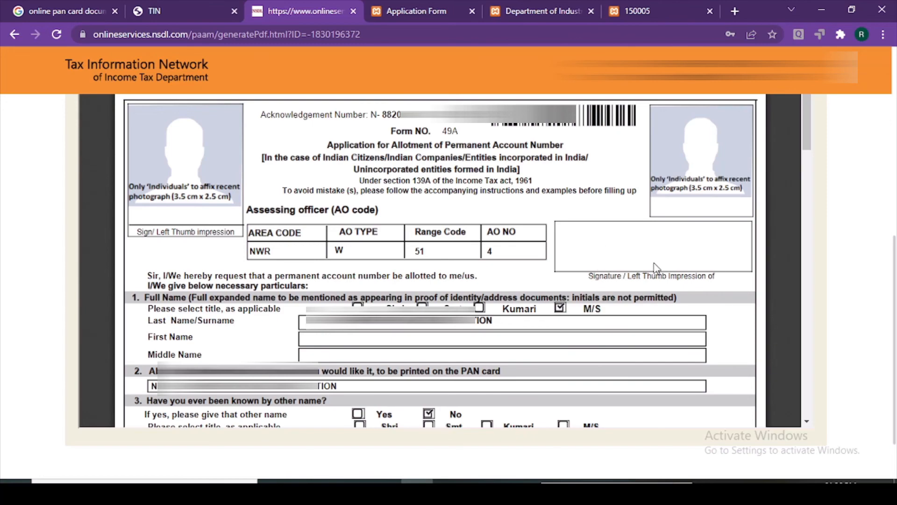
# Review the address and contact sections, select the telephone number, and open a new browser tab
pyautogui.scroll(-10, 654, 266)
pyautogui.scroll(9, 654, 268)
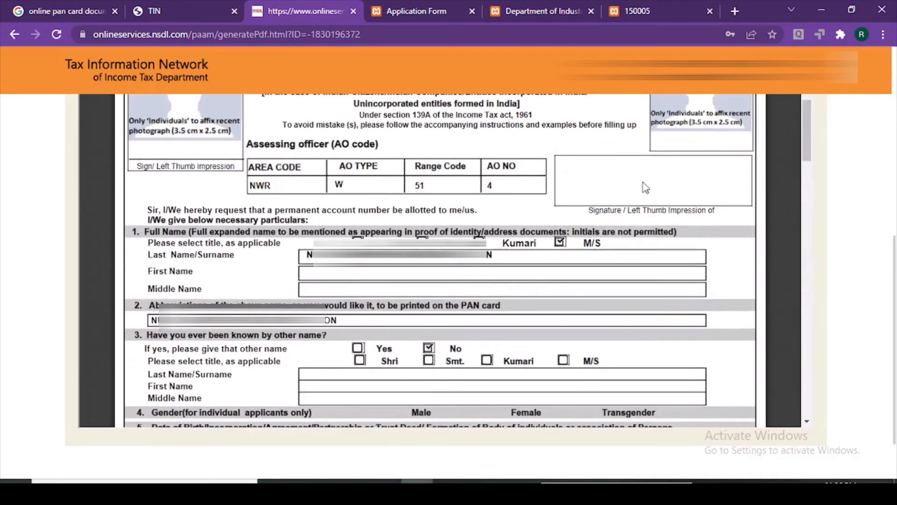
pyautogui.scroll(-15, 626, 299)
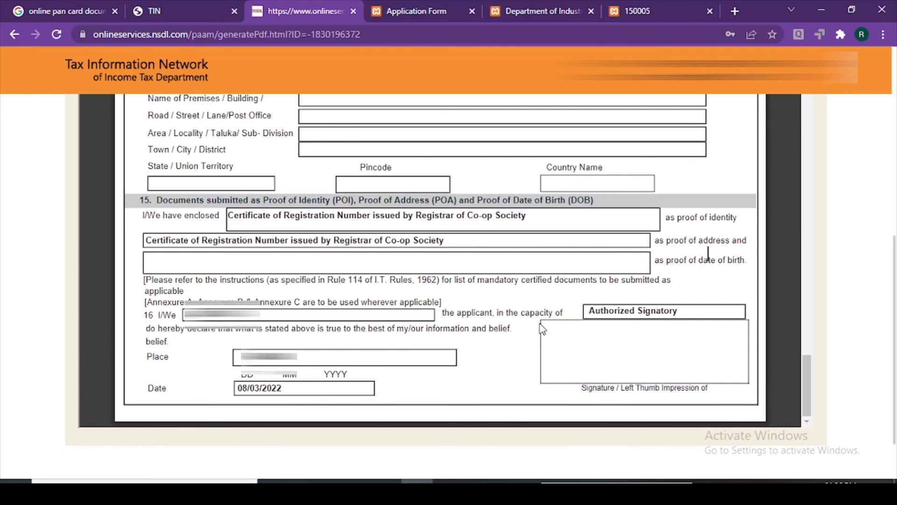
pyautogui.scroll(10, 540, 328)
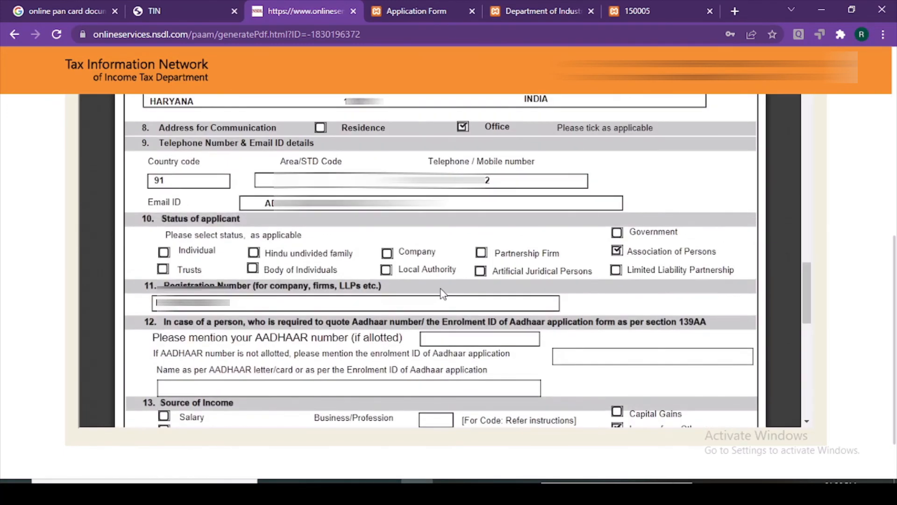
pyautogui.scroll(5, 443, 293)
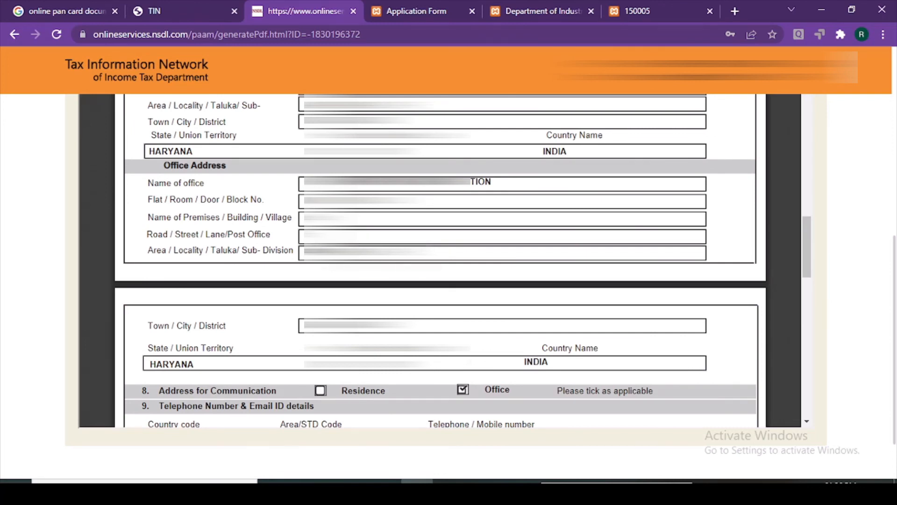
pyautogui.scroll(-3, 382, 258)
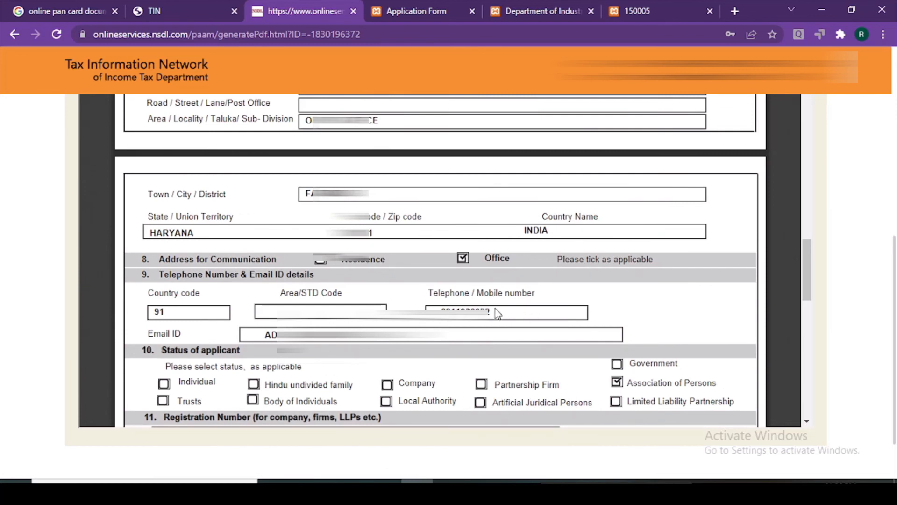
pyautogui.moveTo(491, 313); pyautogui.dragTo(441, 309)
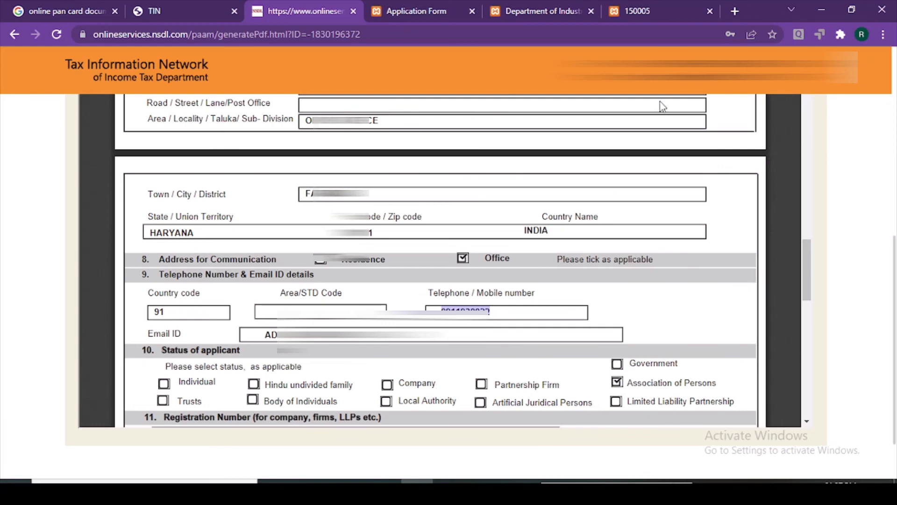
pyautogui.click(735, 12)
# Search Google for 'pan card status' and open NSDL's Track PAN/TAN Application Status page
pyautogui.write('pan card')
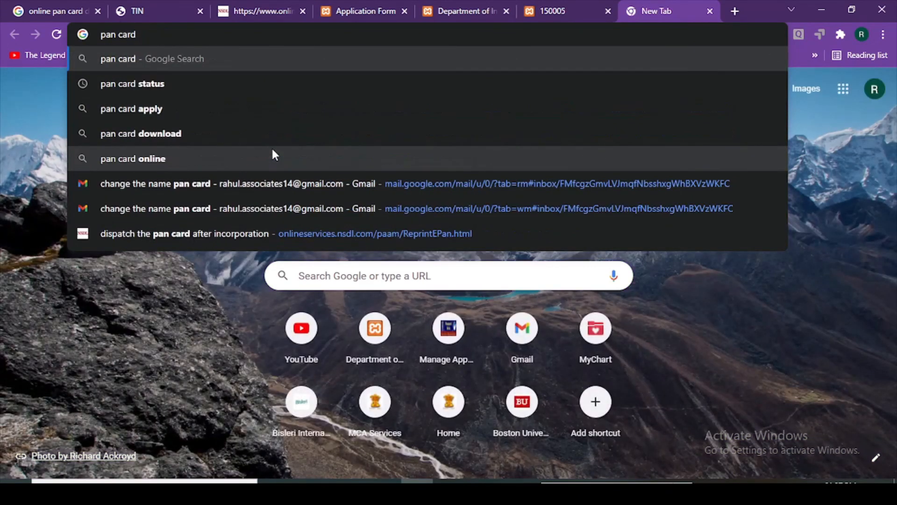
pyautogui.press('Down')
pyautogui.press('Return')
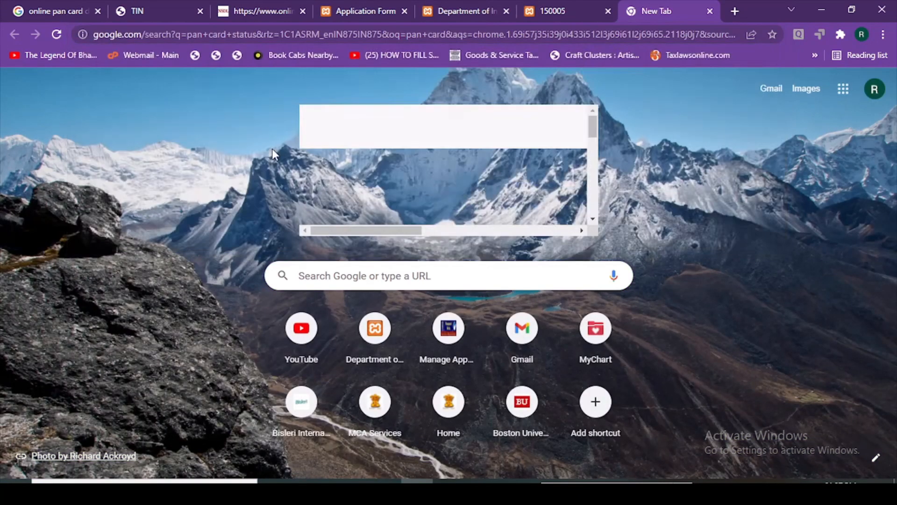
pyautogui.click(190, 194)
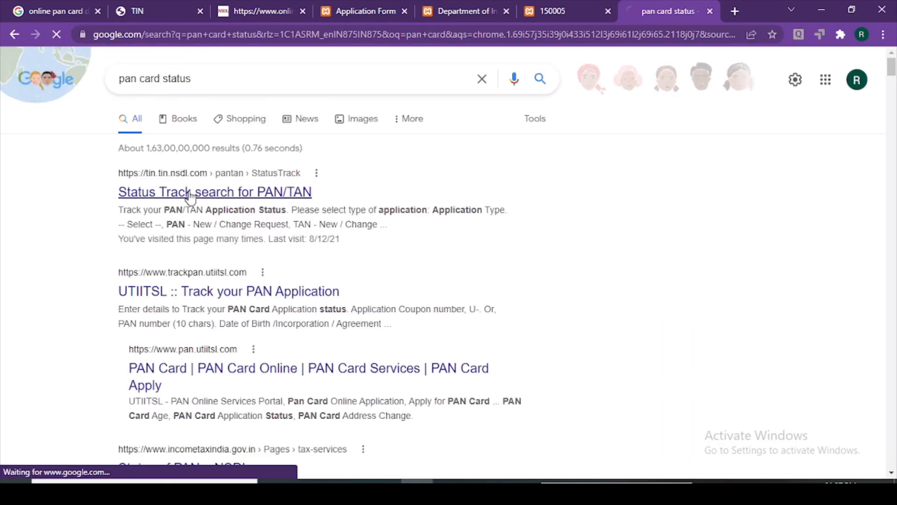
# Revisit the certificate and acknowledgement tabs, select all acknowledgement text, then return to status tracking
pyautogui.click(387, 6)
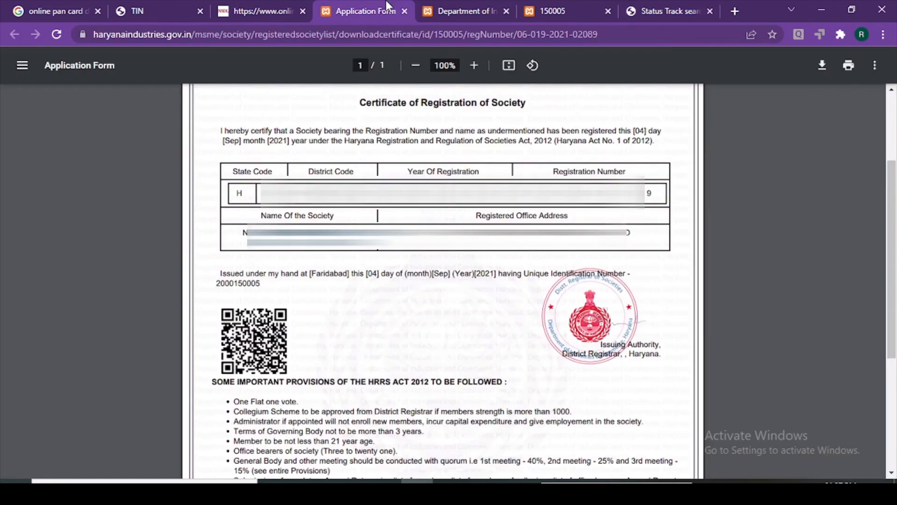
pyautogui.click(257, 7)
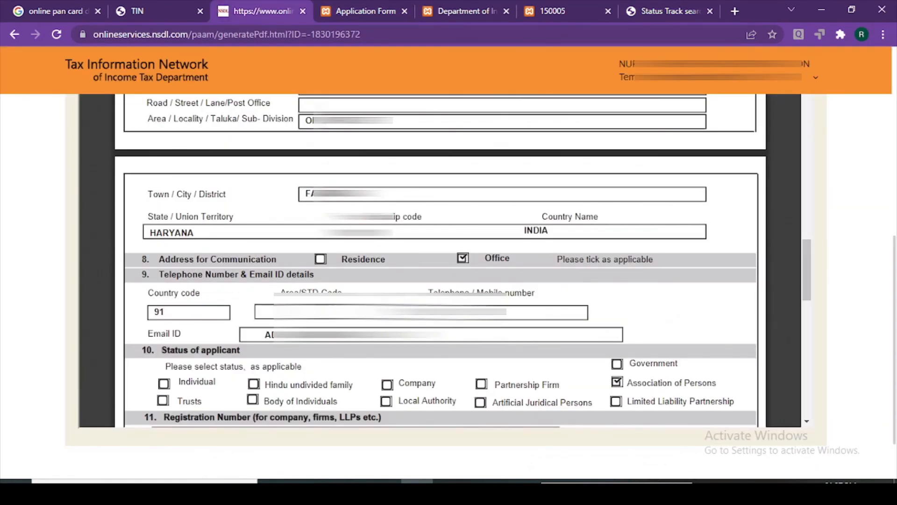
pyautogui.hotkey('ctrl', 'a')
pyautogui.click(655, 9)
# Set Application Type to 'PAN - New / Change Request', select the acknowledgement field, then return to the acknowledgement
pyautogui.click(509, 208)
pyautogui.click(516, 227)
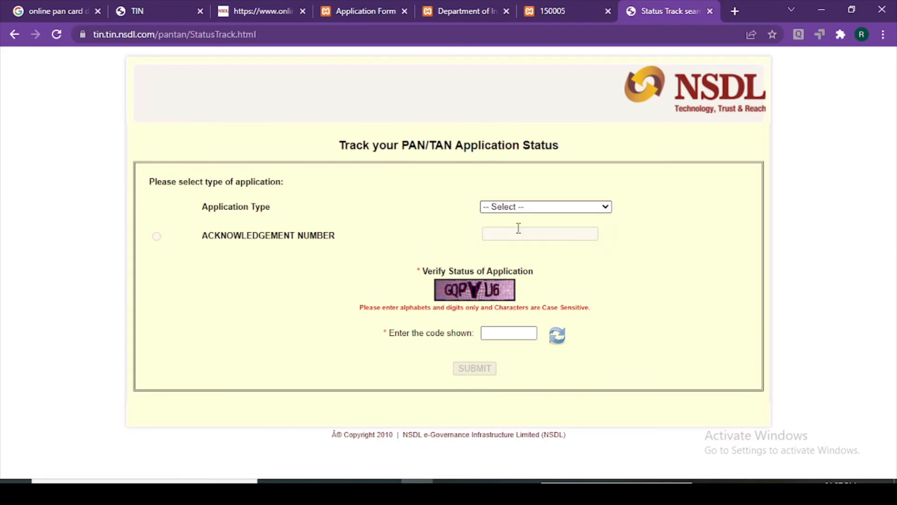
pyautogui.click(477, 234)
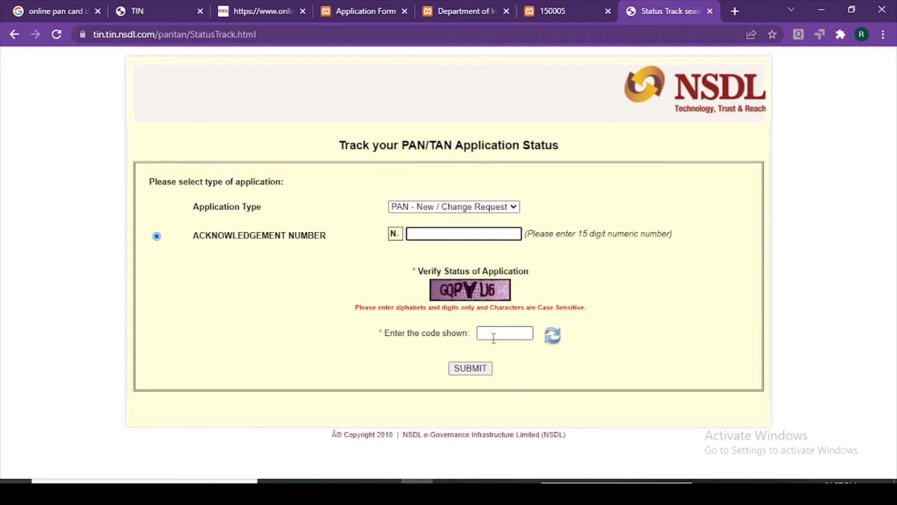
pyautogui.click(287, 8)
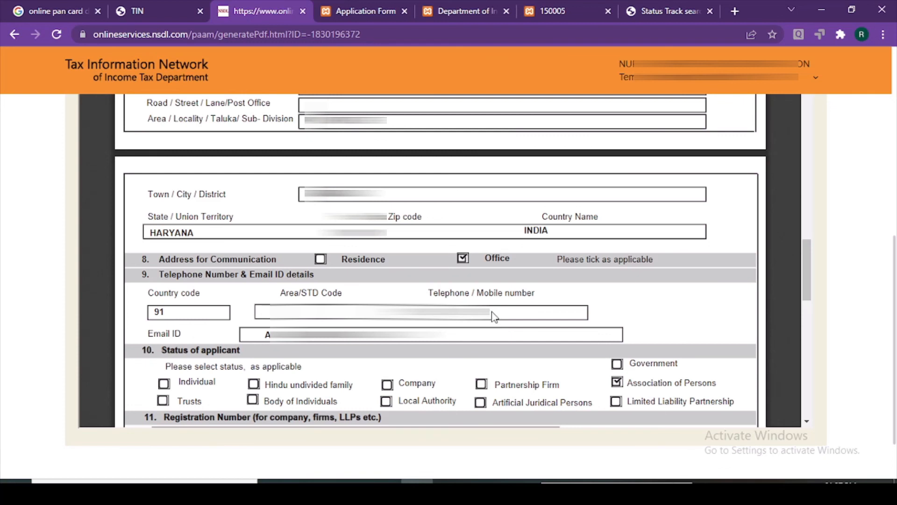
pyautogui.moveTo(494, 314); pyautogui.dragTo(448, 311)
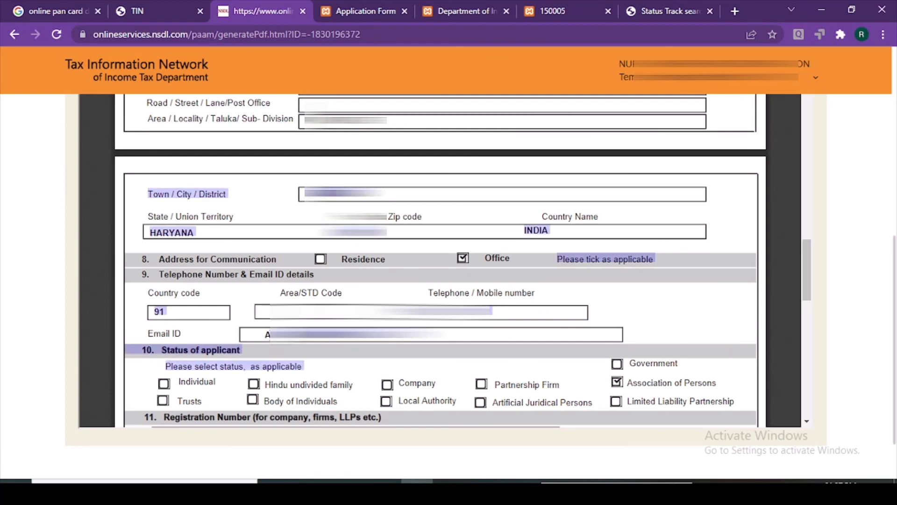
pyautogui.scroll(-8, 515, 292)
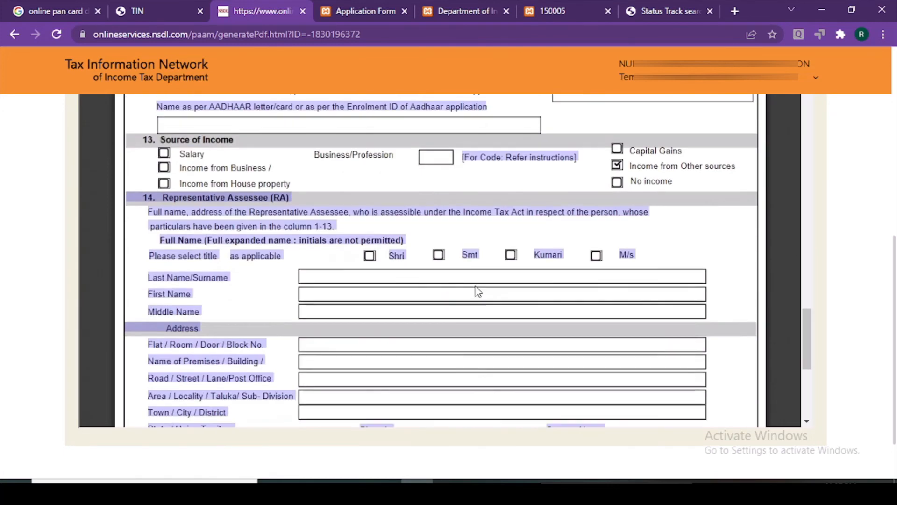
pyautogui.scroll(-5, 478, 292)
pyautogui.scroll(8, 548, 249)
pyautogui.click(769, 238)
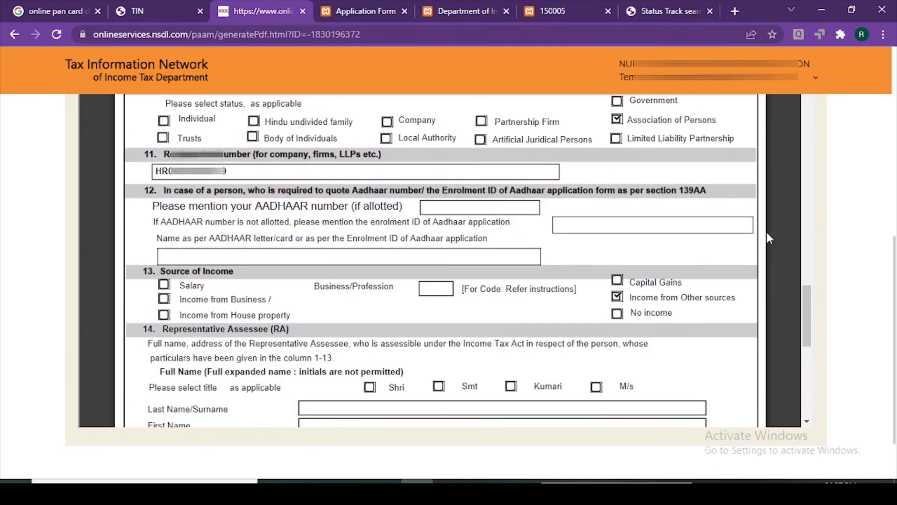